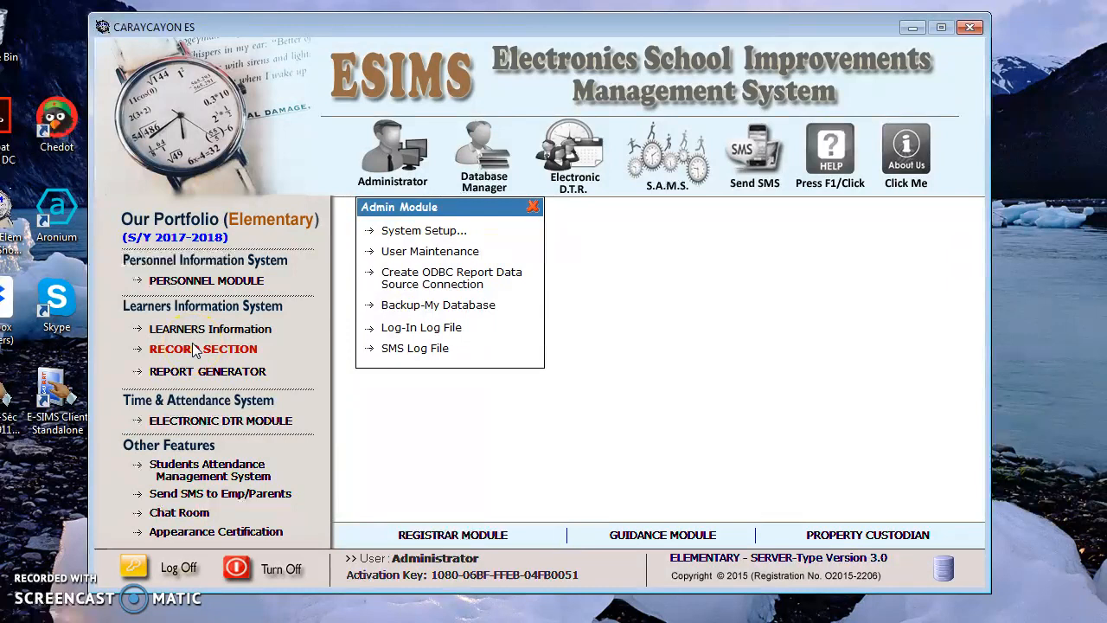
# - Look through the options of the Property Custodian, Guidance, Registrar and Personnel modules
pyautogui.click(192, 381)
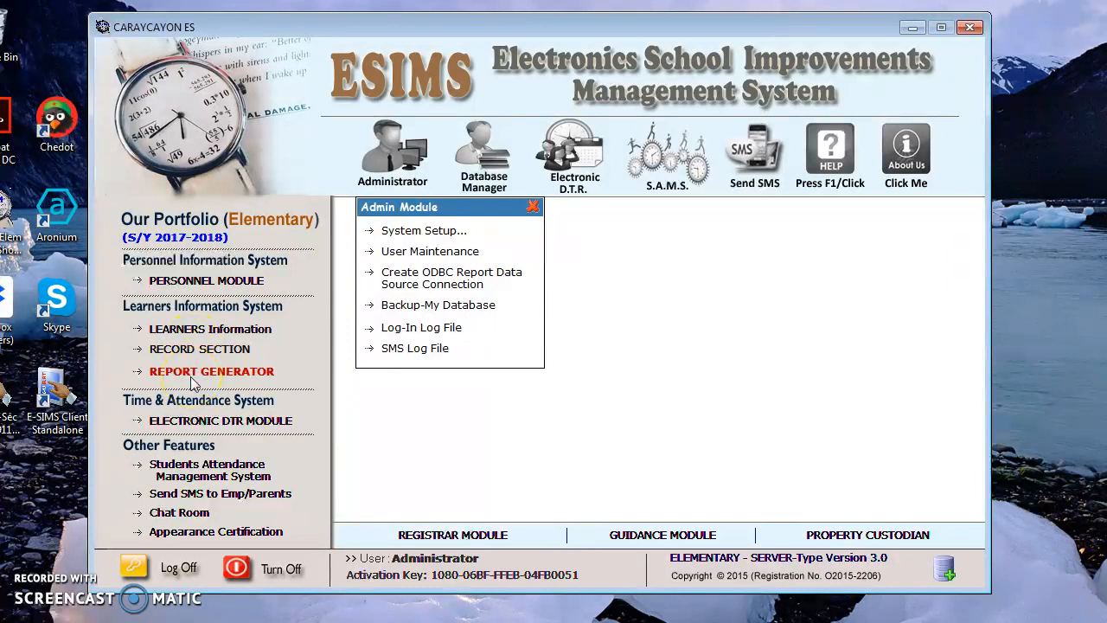
pyautogui.click(207, 354)
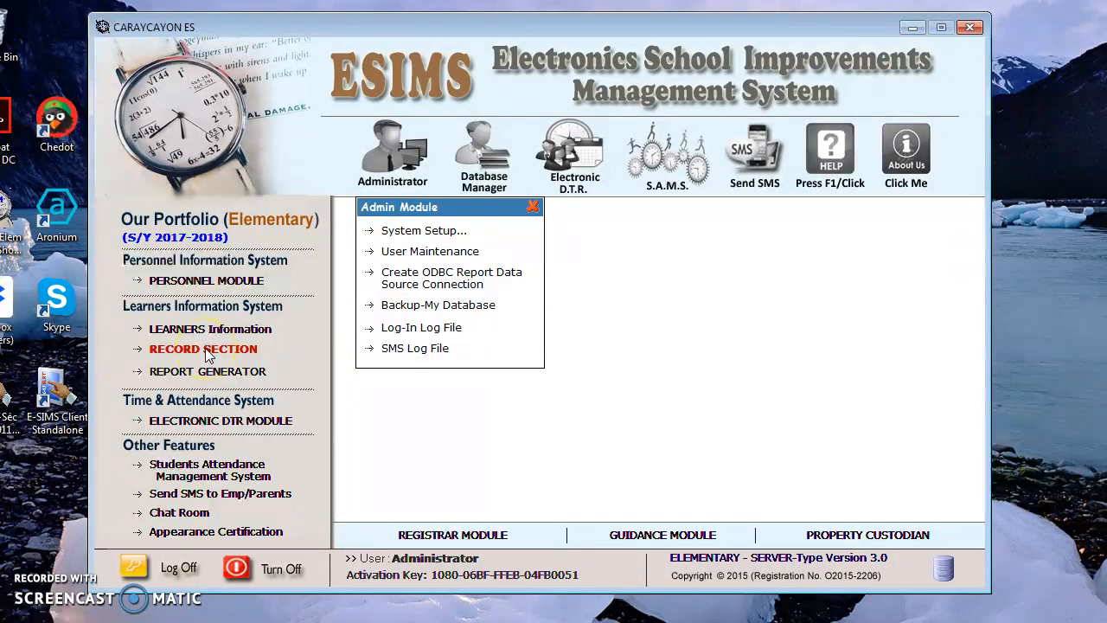
pyautogui.click(432, 537)
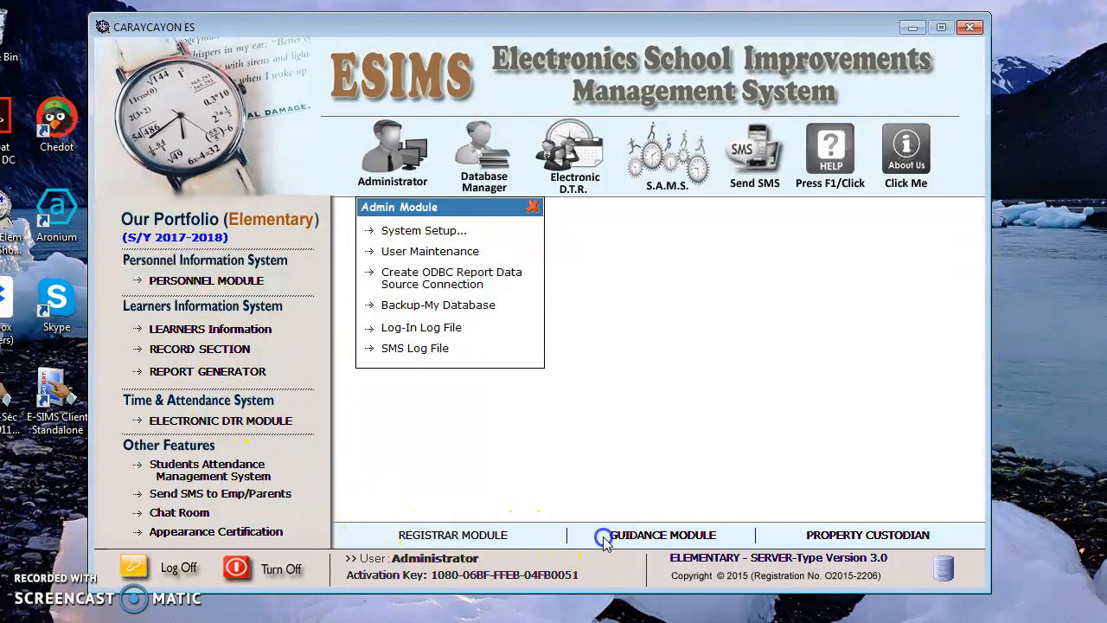
pyautogui.click(857, 537)
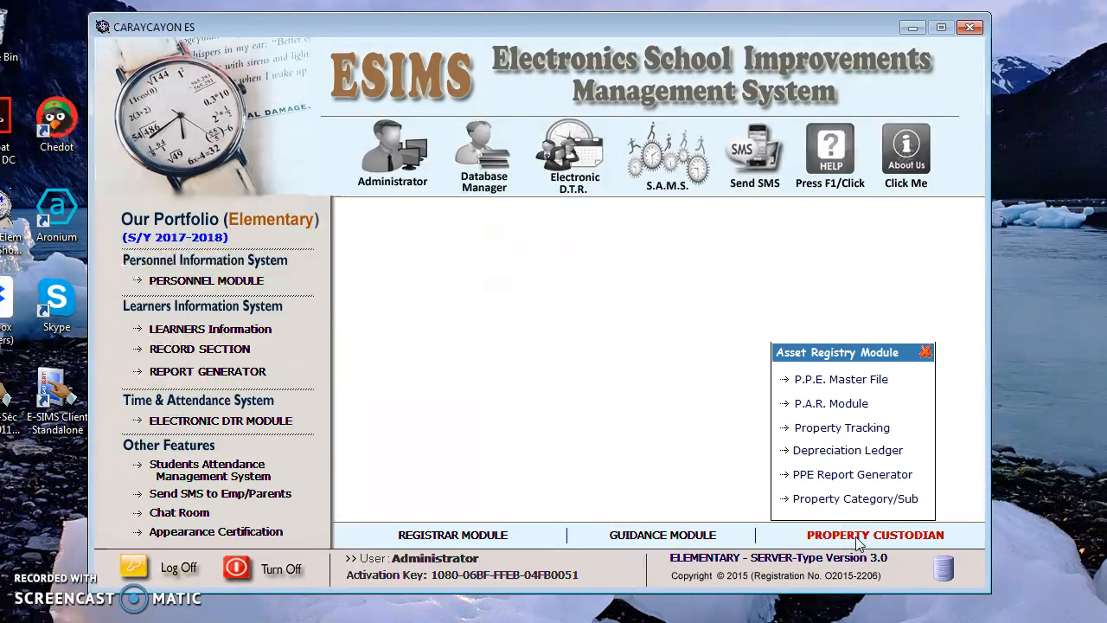
pyautogui.click(718, 537)
pyautogui.click(490, 540)
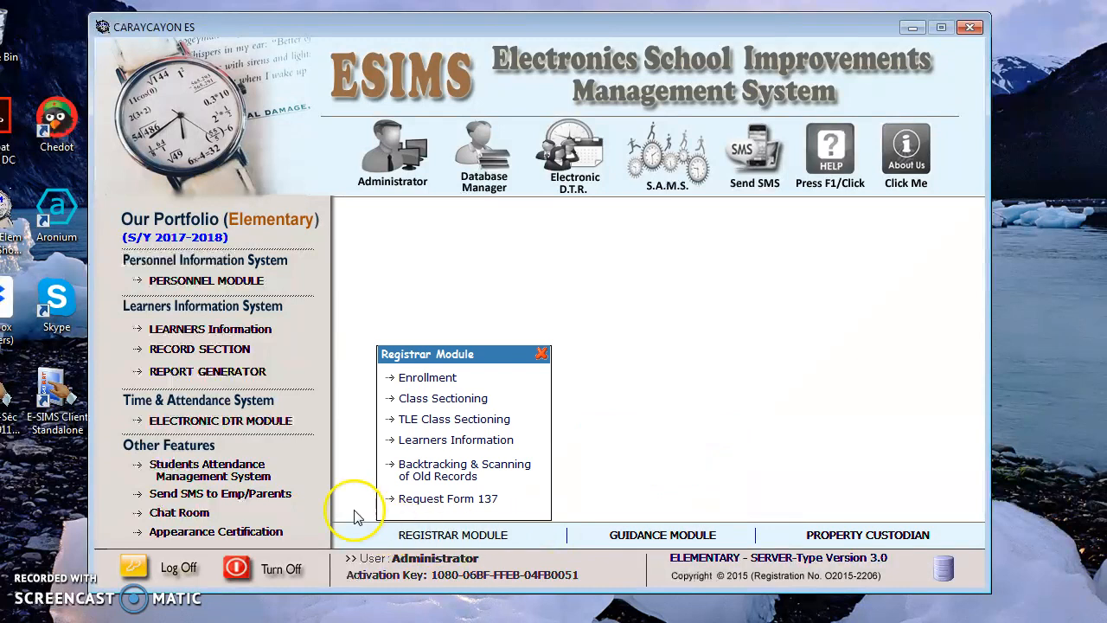
pyautogui.click(212, 283)
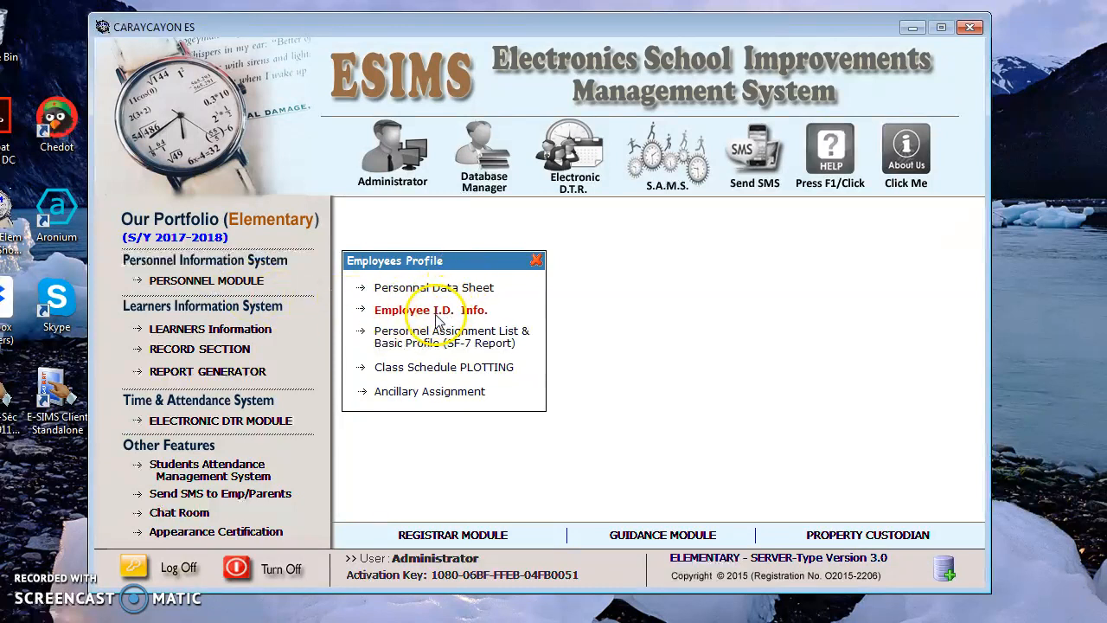
# - Open the Learner's Information form to view its fields, and close it
pyautogui.click(221, 334)
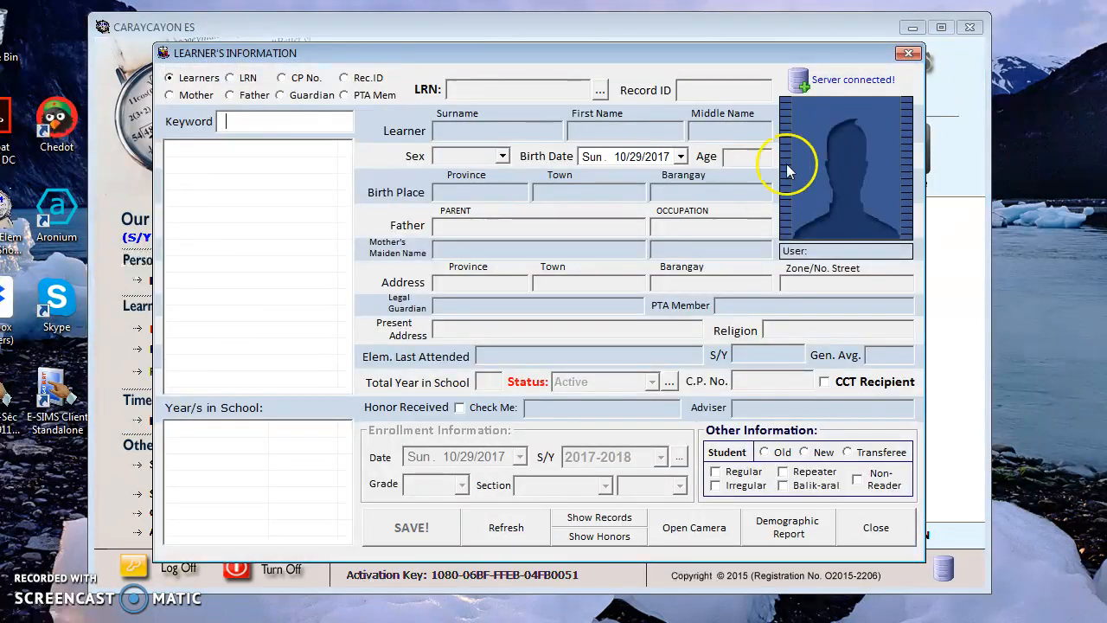
pyautogui.click(908, 53)
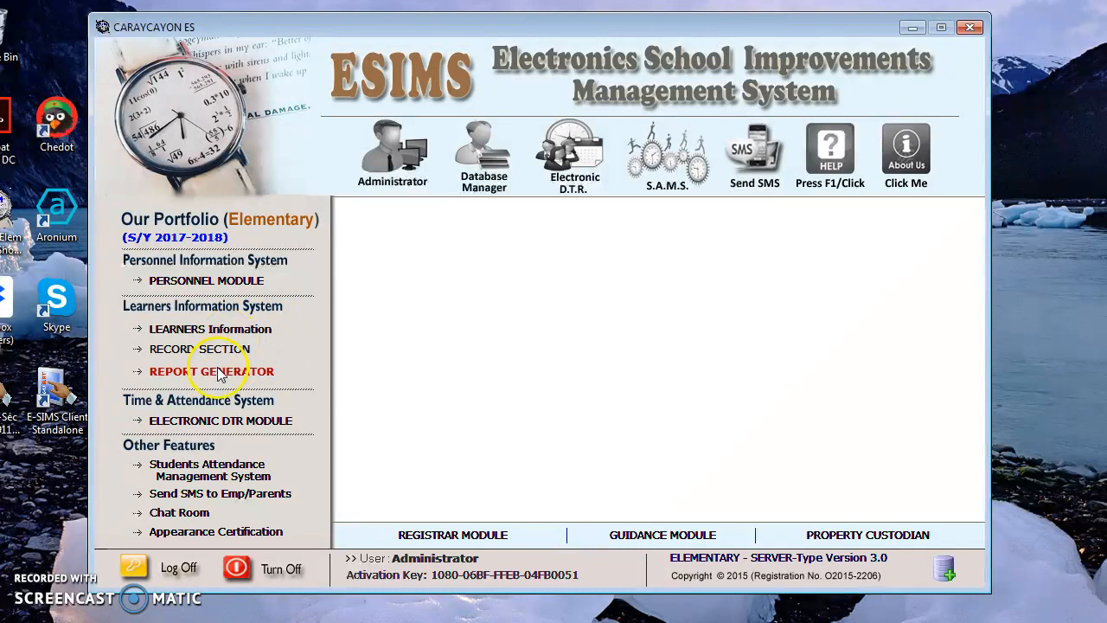
pyautogui.click(214, 331)
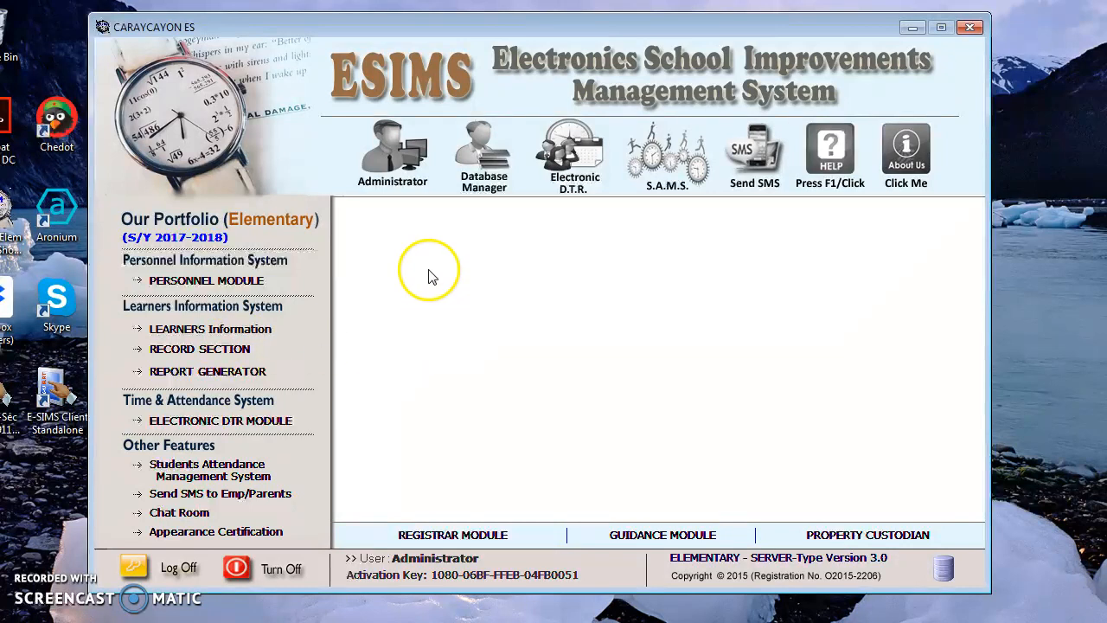
# - Open the Teaching & Admin Staff list and add a blank row, viewing its available employee types
pyautogui.click(475, 174)
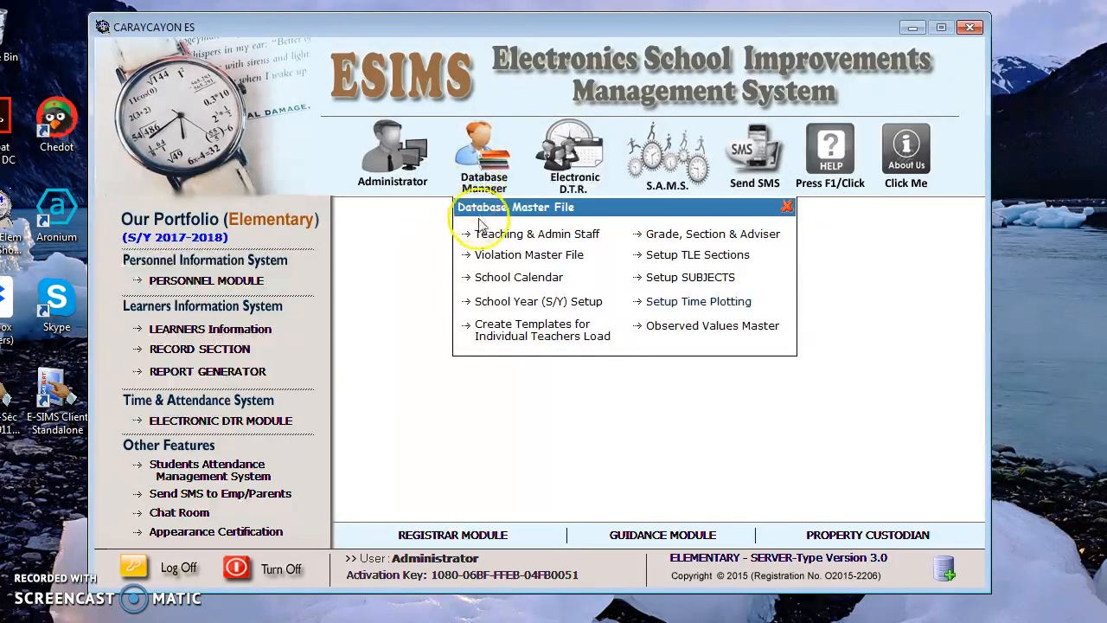
pyautogui.click(526, 236)
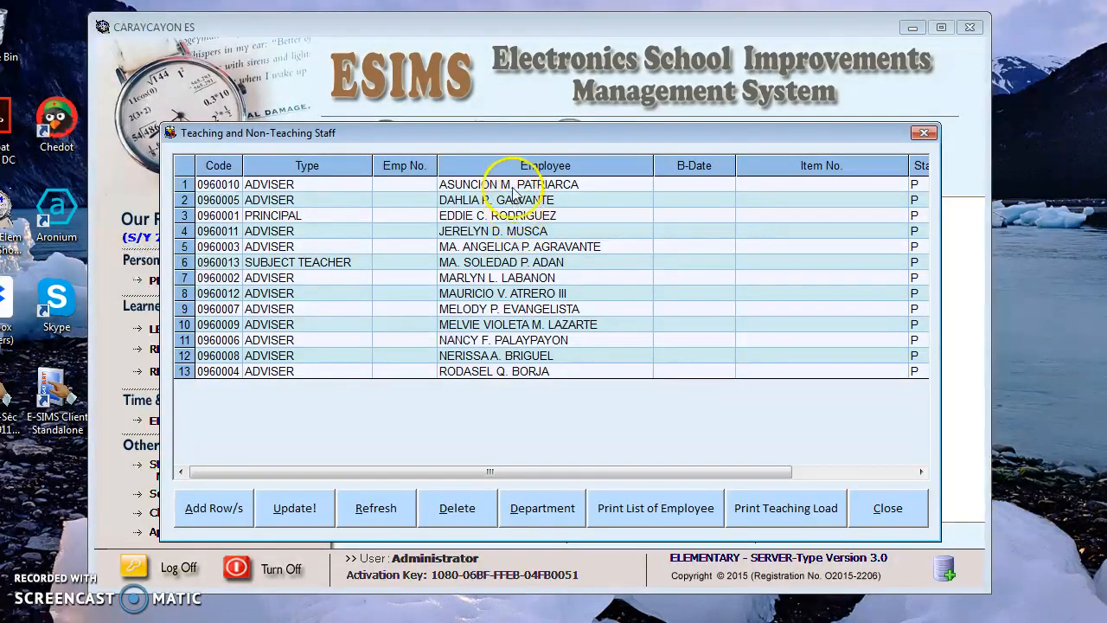
pyautogui.click(213, 507)
pyautogui.click(285, 386)
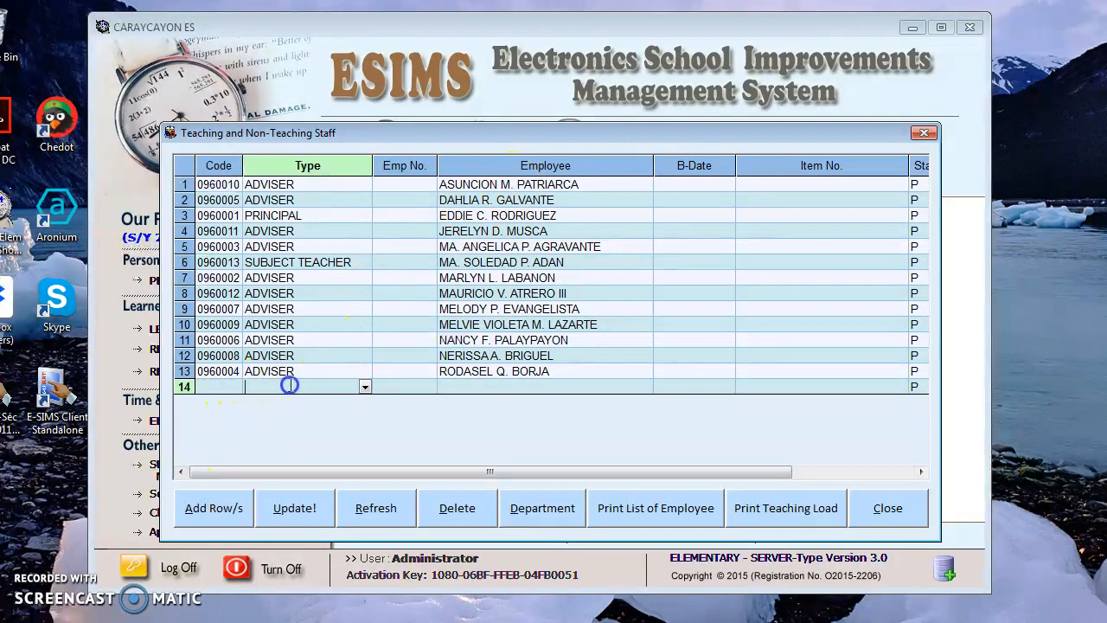
pyautogui.click(363, 386)
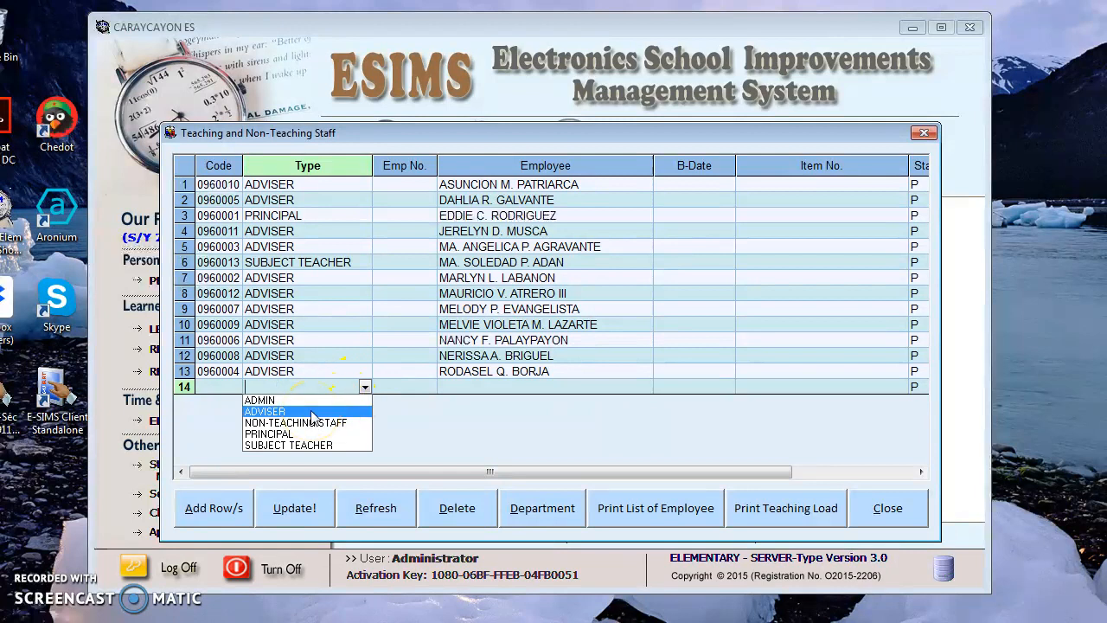
pyautogui.click(501, 391)
pyautogui.click(501, 388)
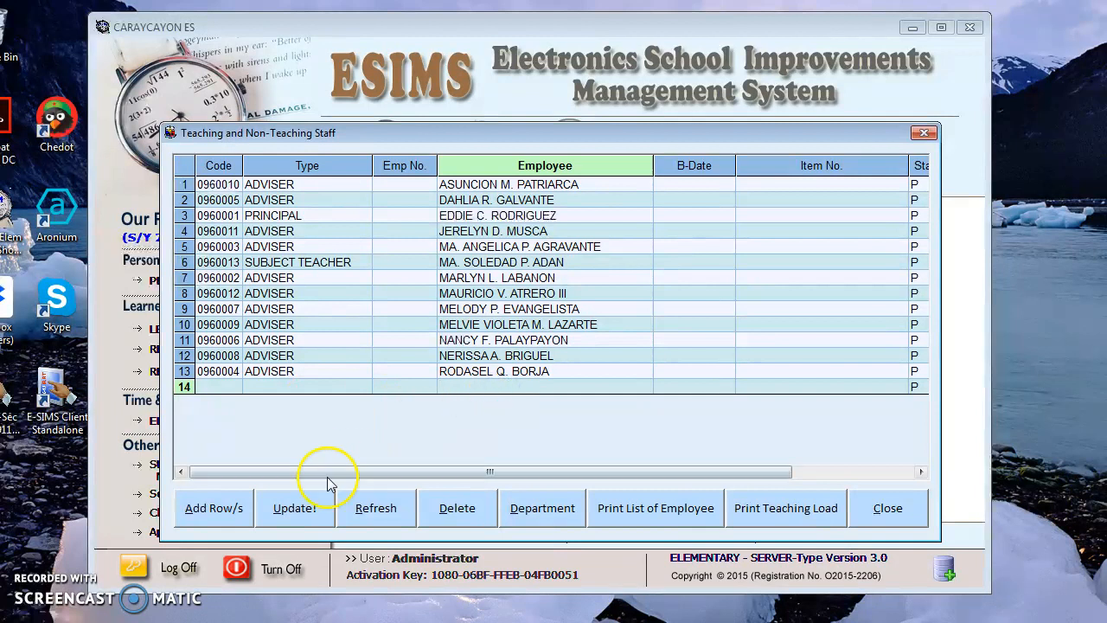
# - Update the Teaching and Non-Teaching Staff list and close it
pyautogui.click(298, 512)
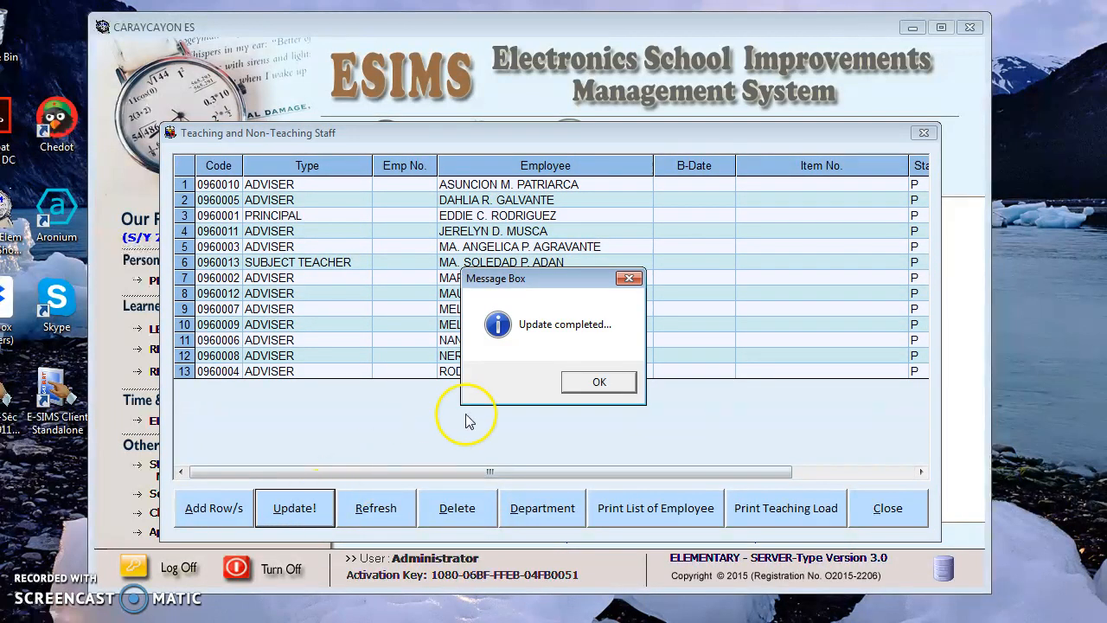
pyautogui.click(592, 383)
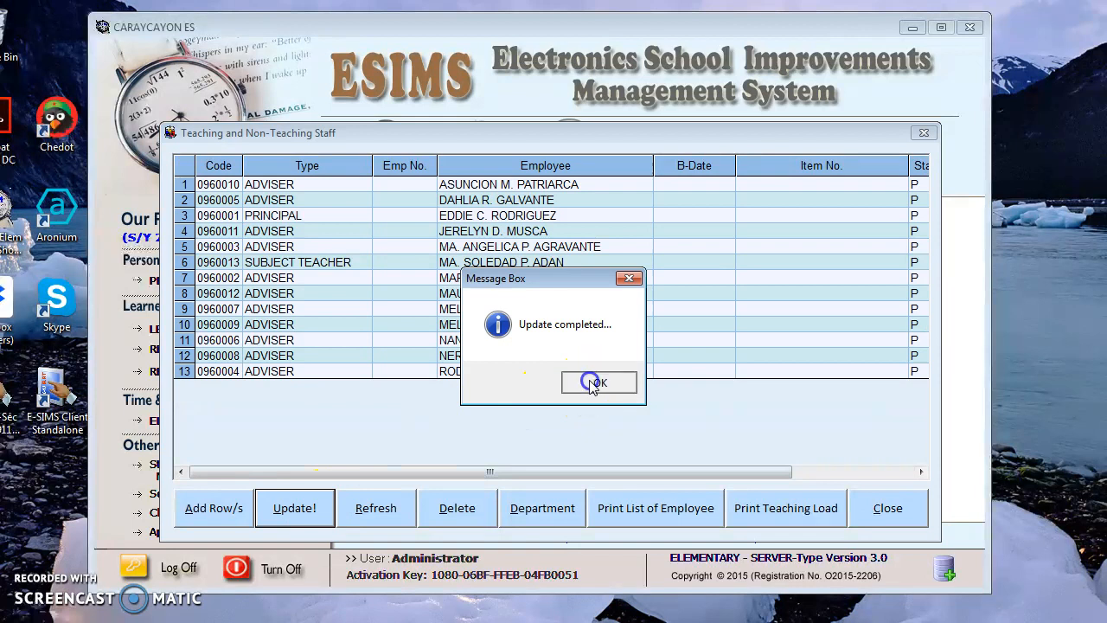
pyautogui.click(884, 503)
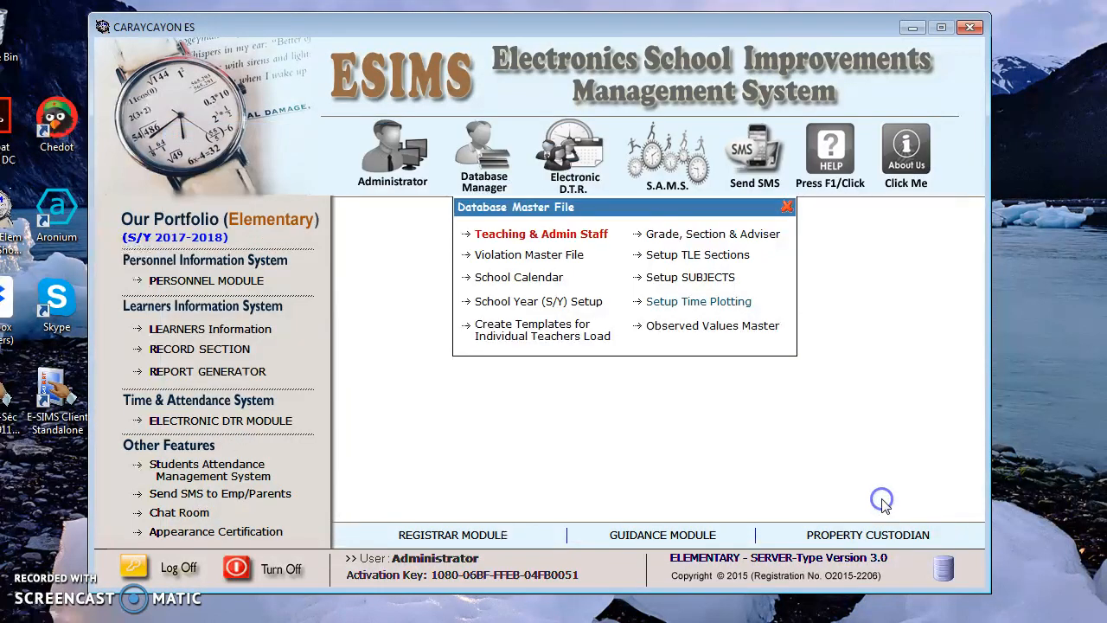
# - Open the Grade, Section & Adviser setup and view the sections and advisers of Grade I, Grade II and Grade III
pyautogui.click(666, 234)
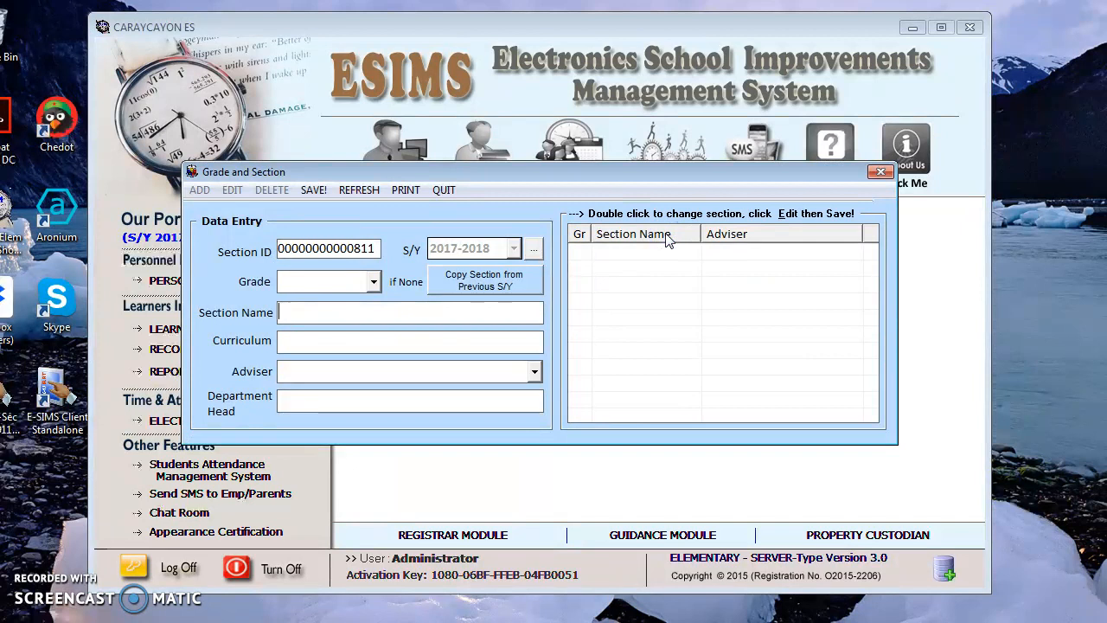
pyautogui.click(373, 282)
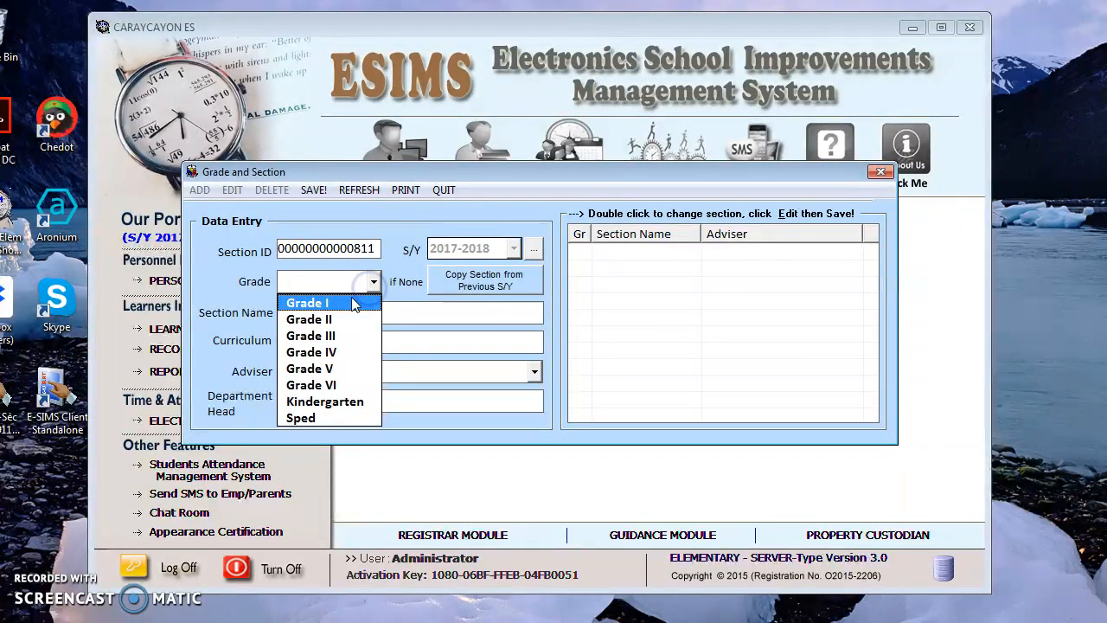
pyautogui.click(355, 304)
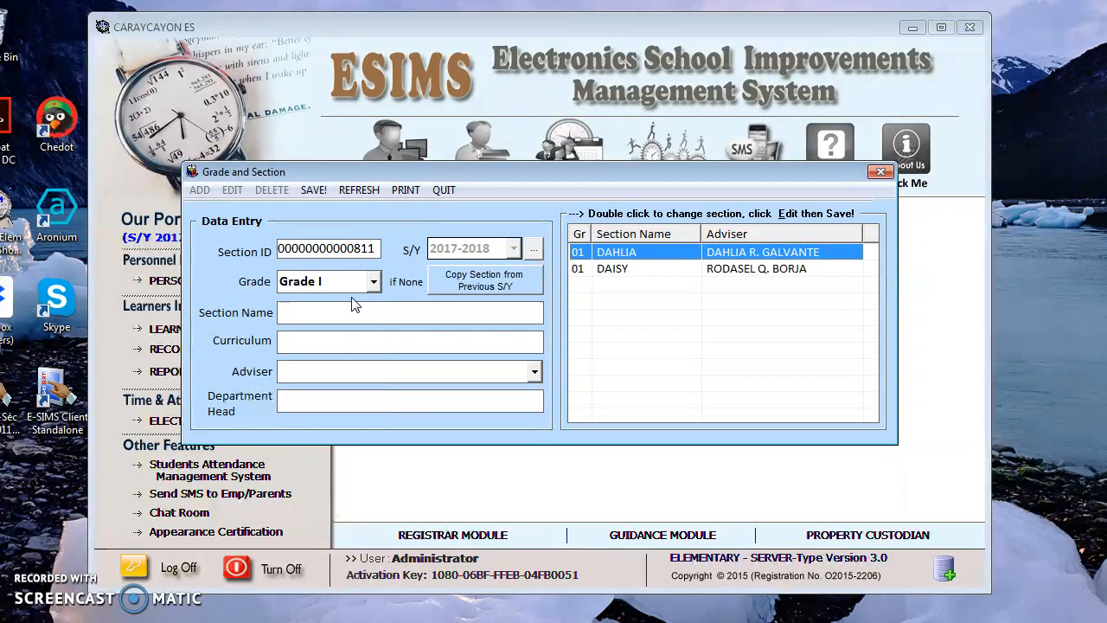
pyautogui.click(615, 257)
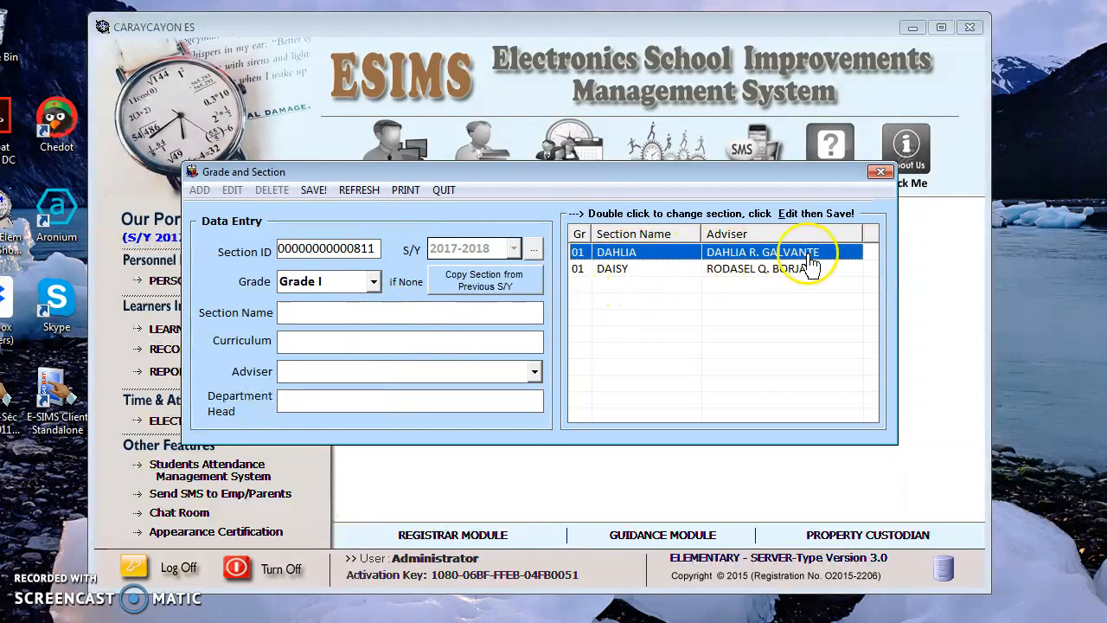
pyautogui.click(370, 282)
pyautogui.click(352, 316)
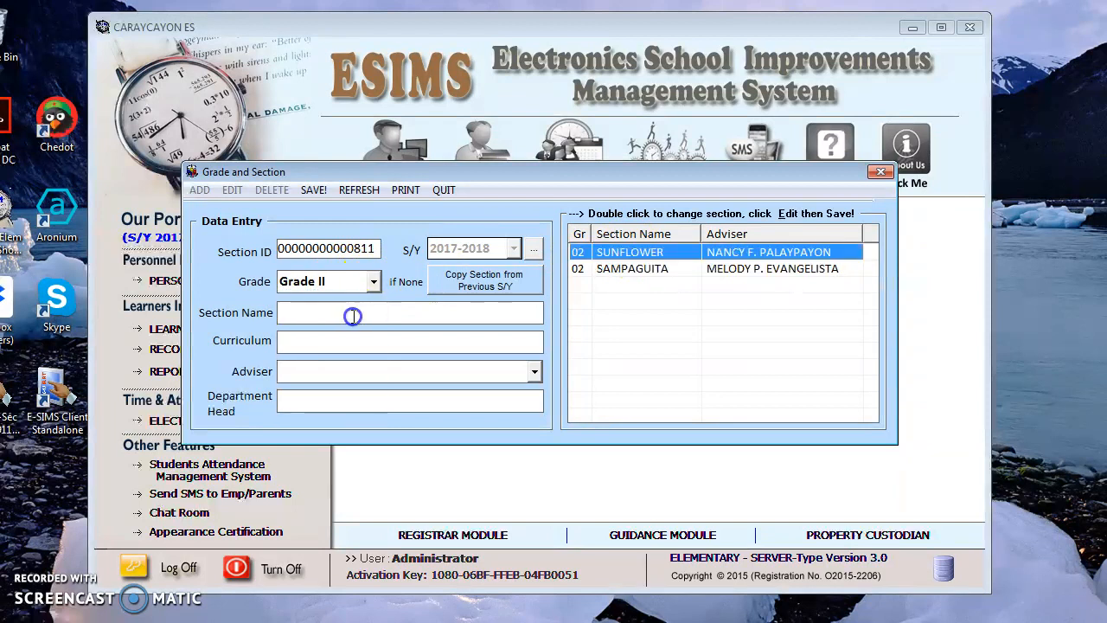
pyautogui.click(782, 269)
pyautogui.click(373, 282)
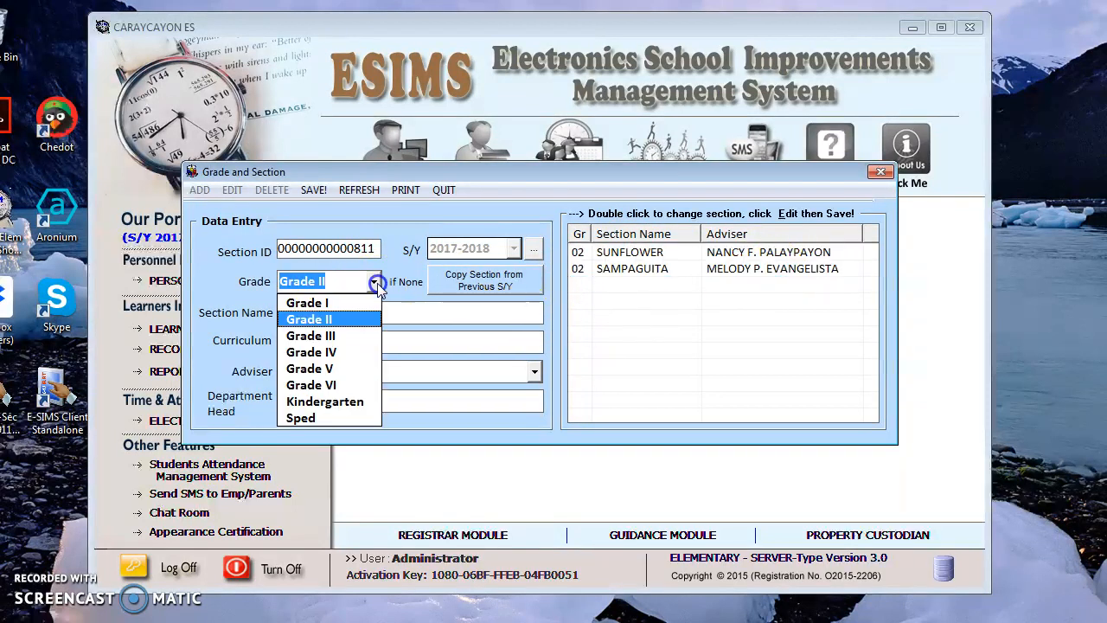
pyautogui.click(346, 336)
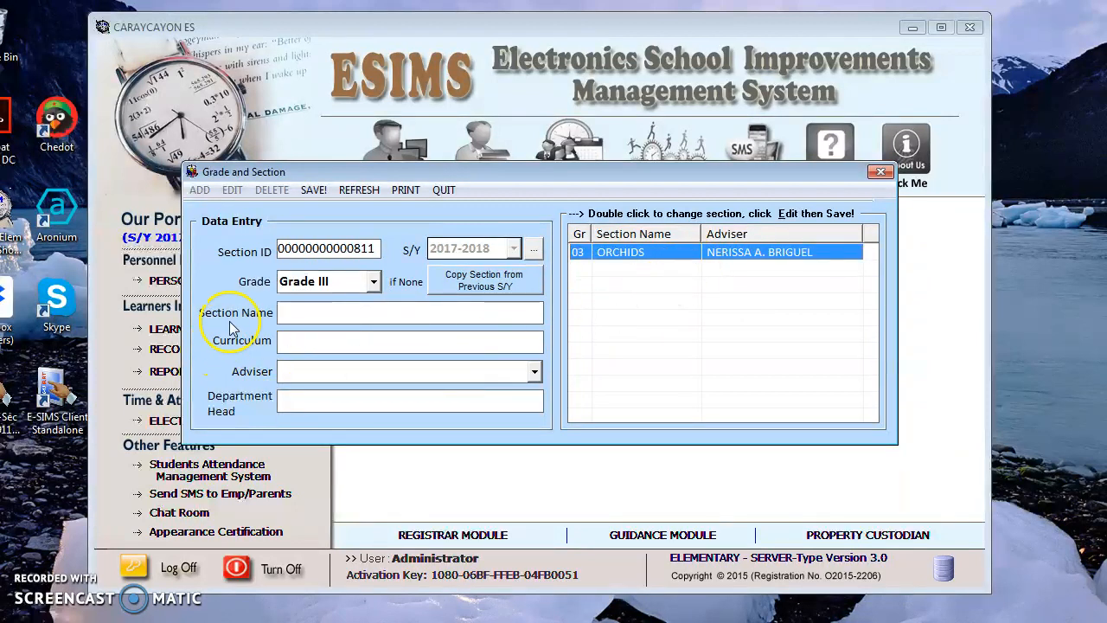
# - Examine the Section Name and Curriculum fields and the list of available advisers for a Grade III section
pyautogui.click(323, 314)
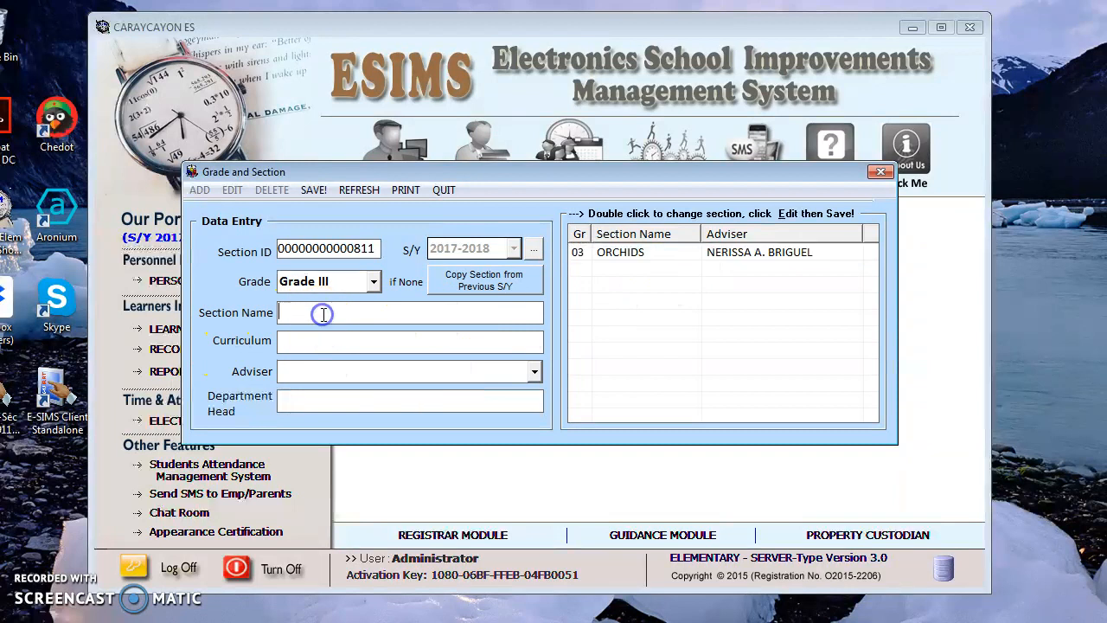
pyautogui.click(317, 338)
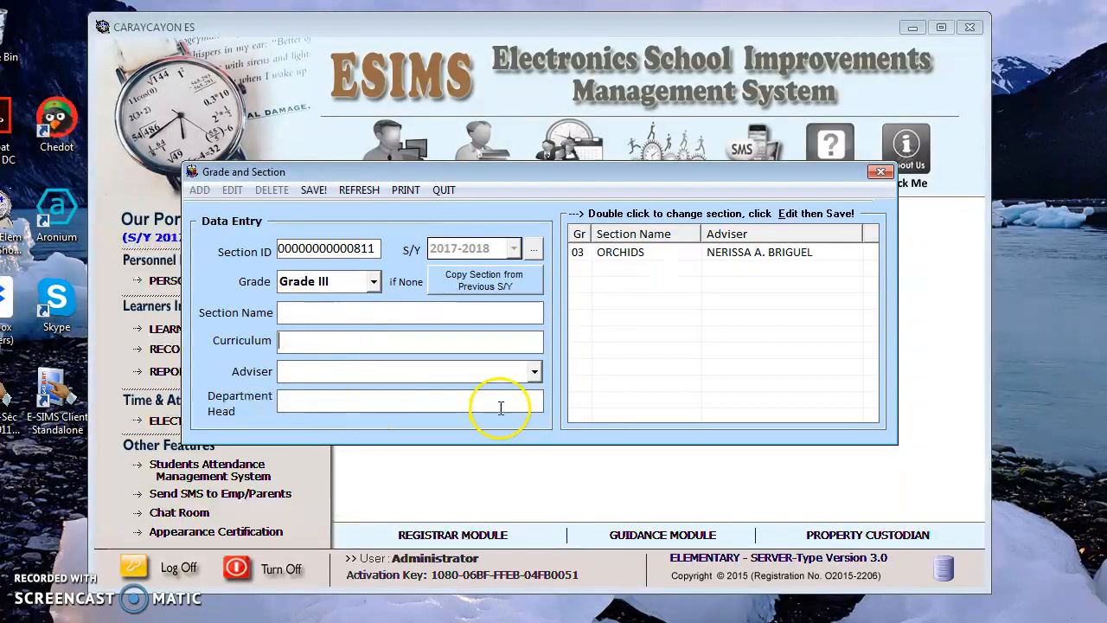
pyautogui.click(533, 372)
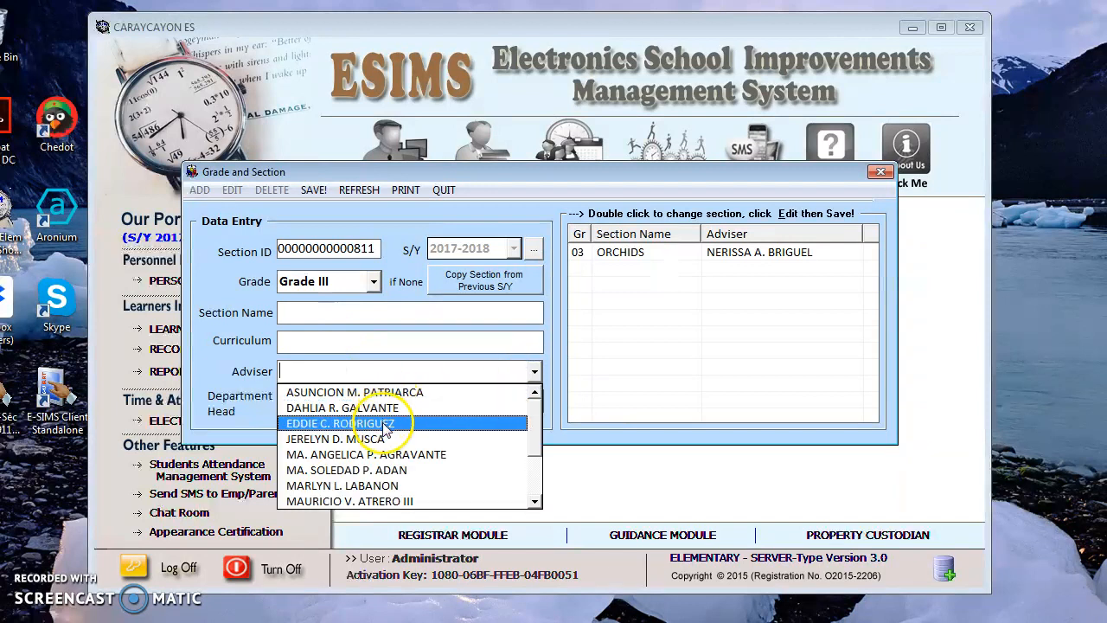
# - View the sections and advisers of Grade IV, Grade V, Grade VI, Kindergarten and Sped one after another
pyautogui.click(372, 283)
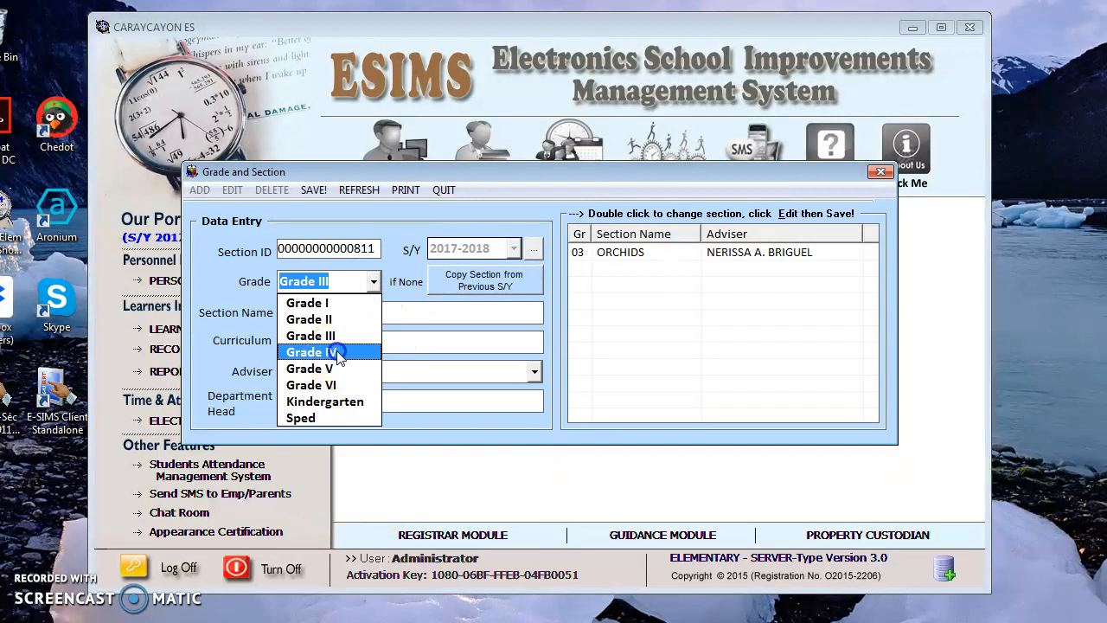
pyautogui.click(336, 352)
pyautogui.click(372, 283)
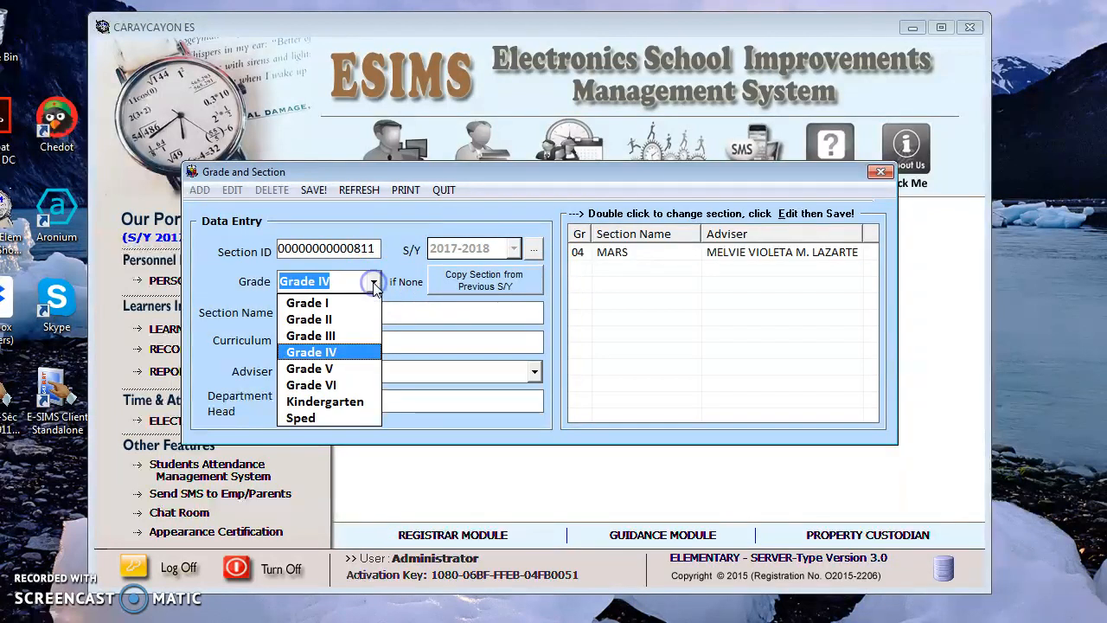
pyautogui.click(333, 369)
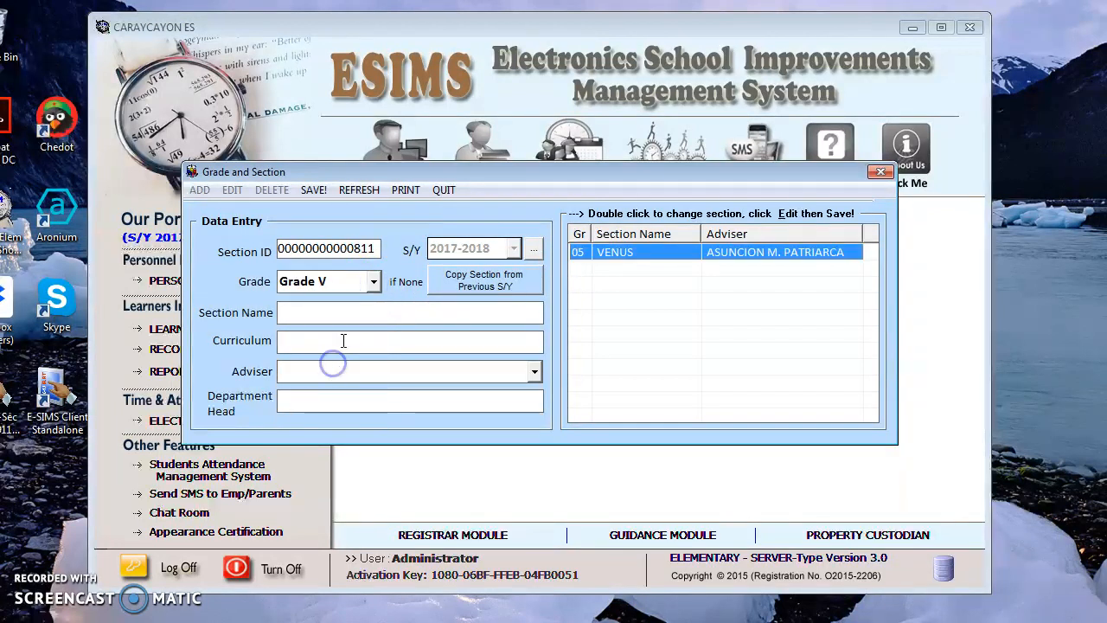
pyautogui.click(372, 282)
pyautogui.click(342, 386)
pyautogui.click(372, 282)
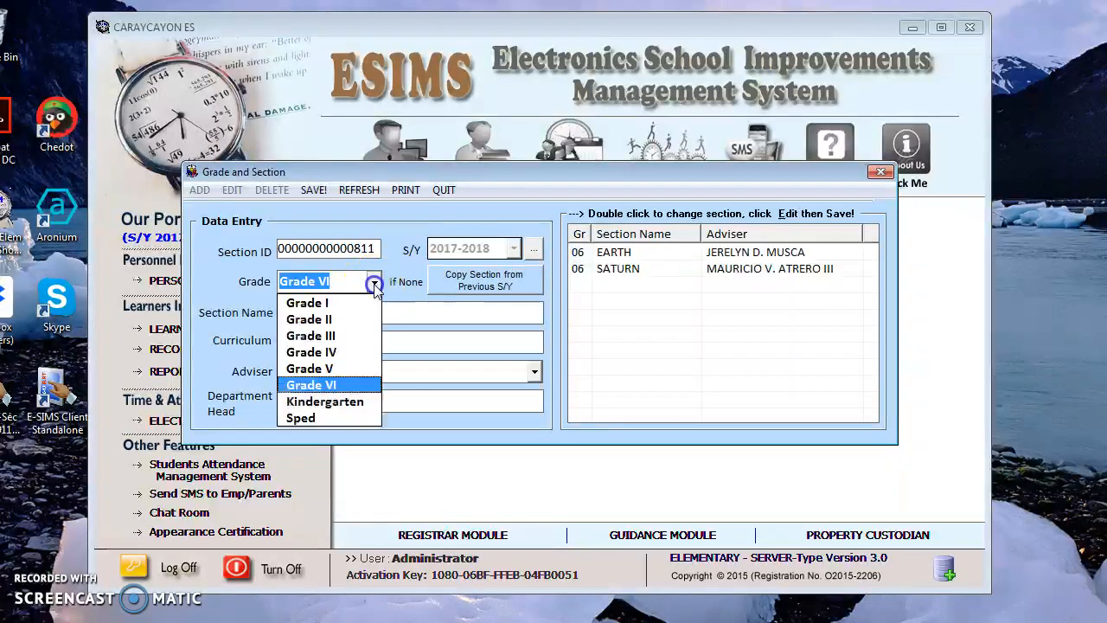
pyautogui.click(341, 403)
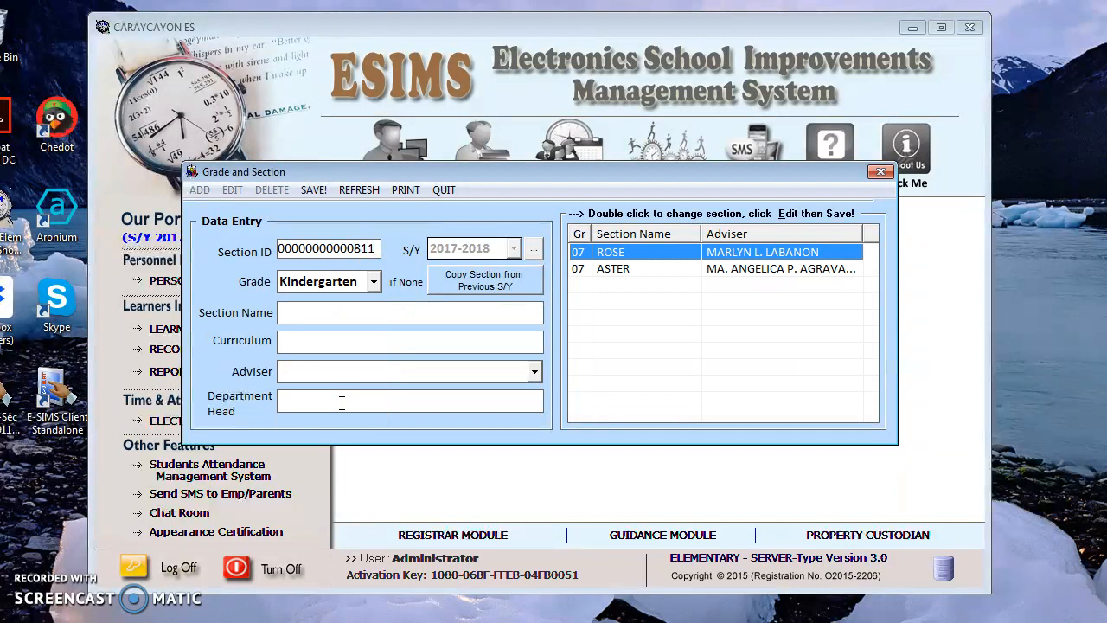
pyautogui.click(373, 282)
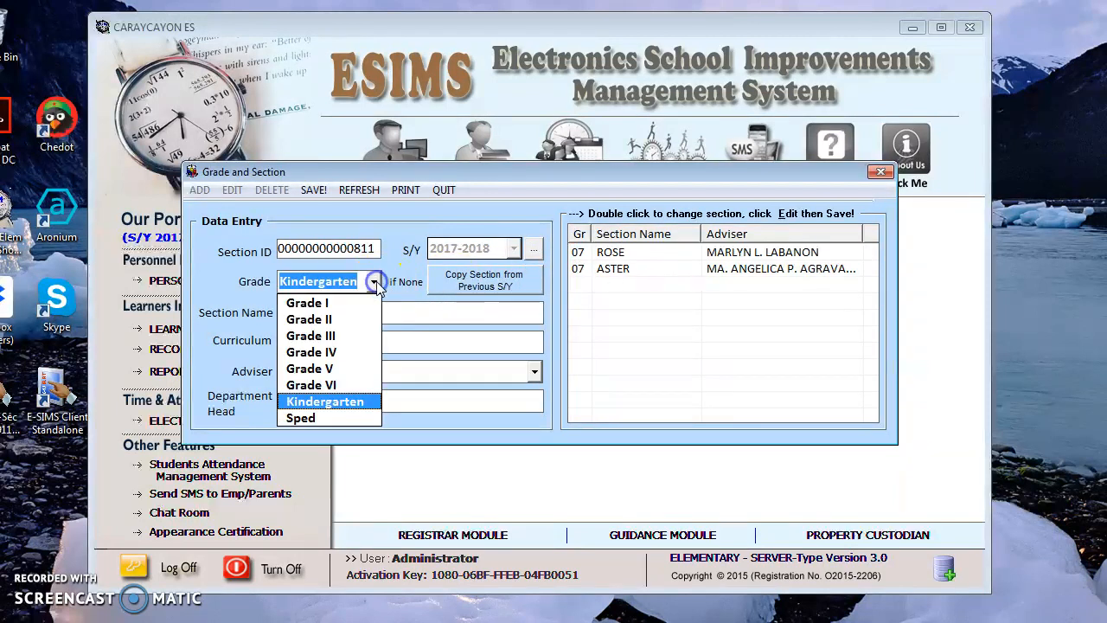
pyautogui.click(317, 418)
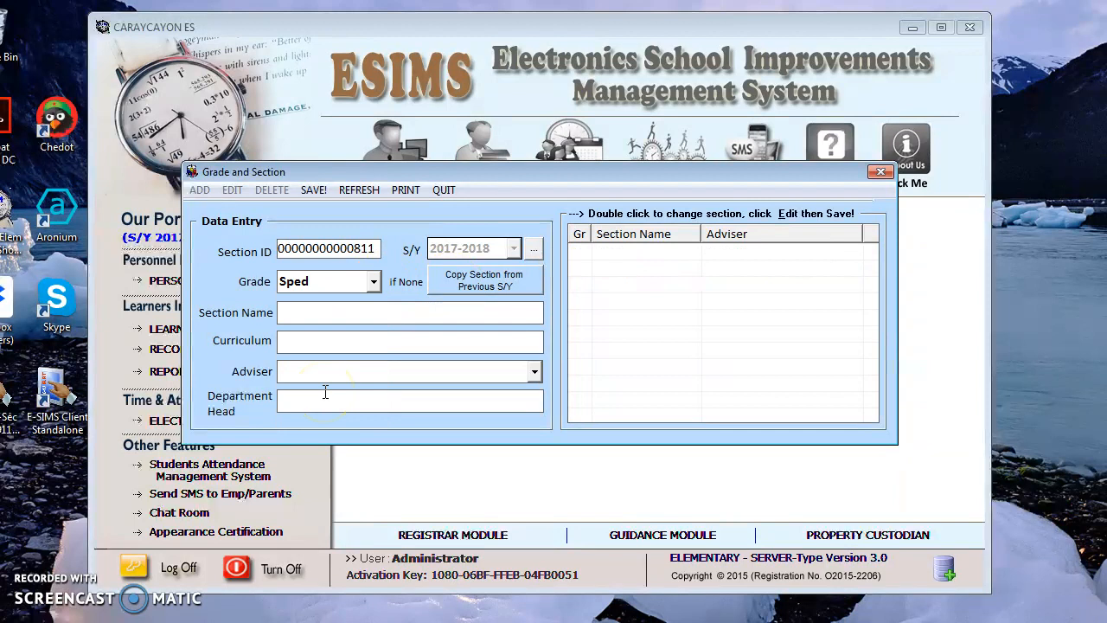
# - Close the Grade and Section window, reopen it for a brief look, and close it again
pyautogui.click(884, 176)
pyautogui.click(674, 237)
pyautogui.click(879, 171)
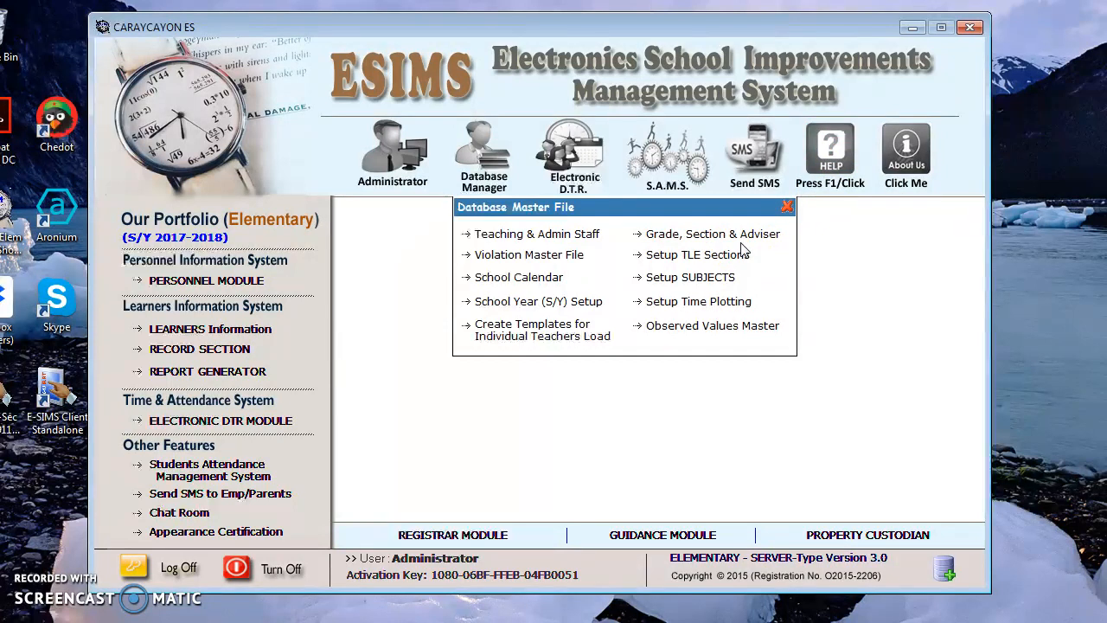
# - Open Enrollment in the Registrar Module and bring up the upload form for un-enrolled learners
pyautogui.click(450, 535)
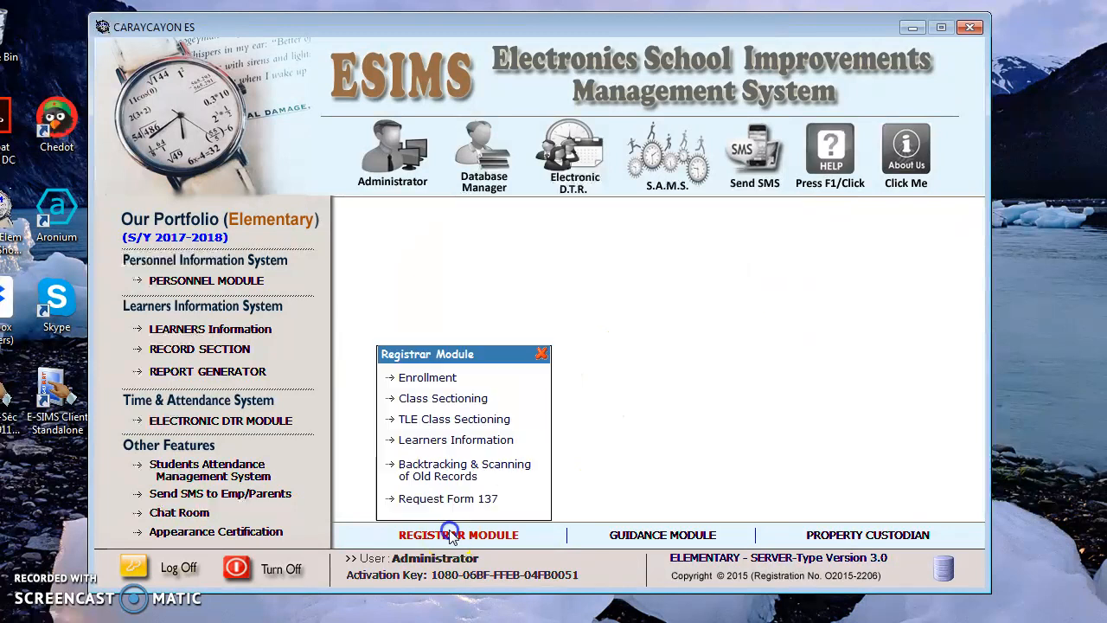
pyautogui.click(458, 380)
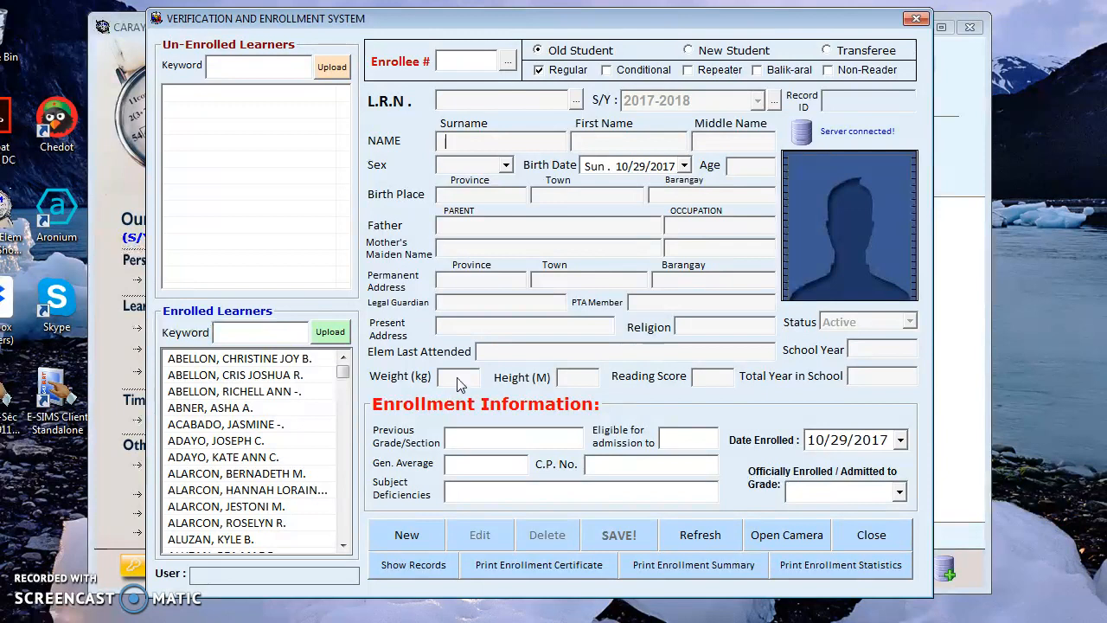
pyautogui.click(332, 69)
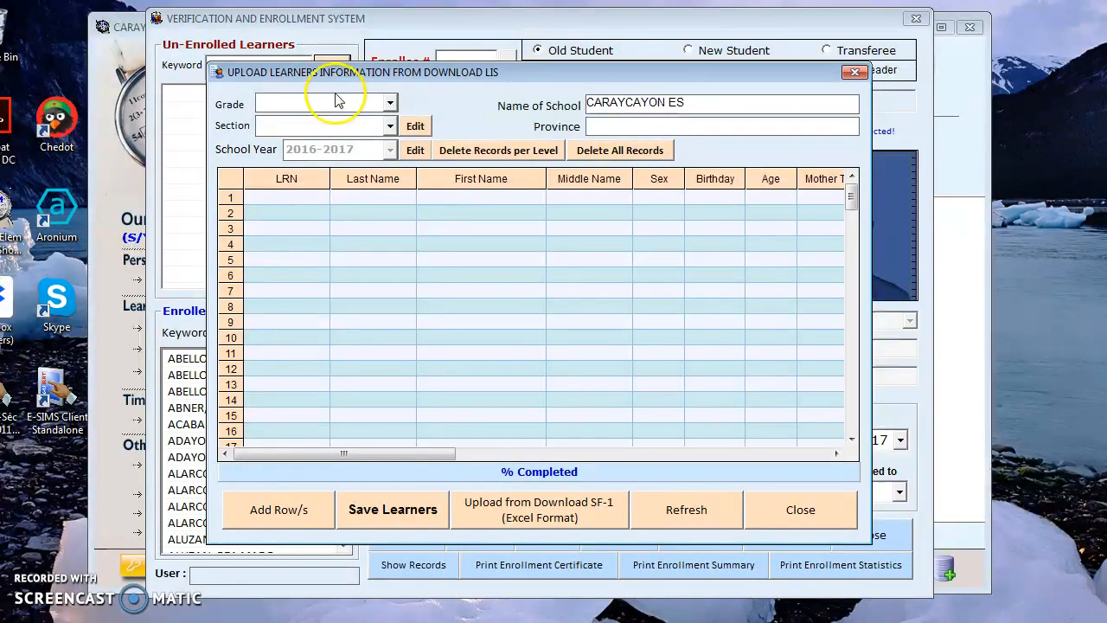
# - Try the Grade and Section choices in the upload form with Grade I, then close the upload and enrollment windows
pyautogui.click(389, 102)
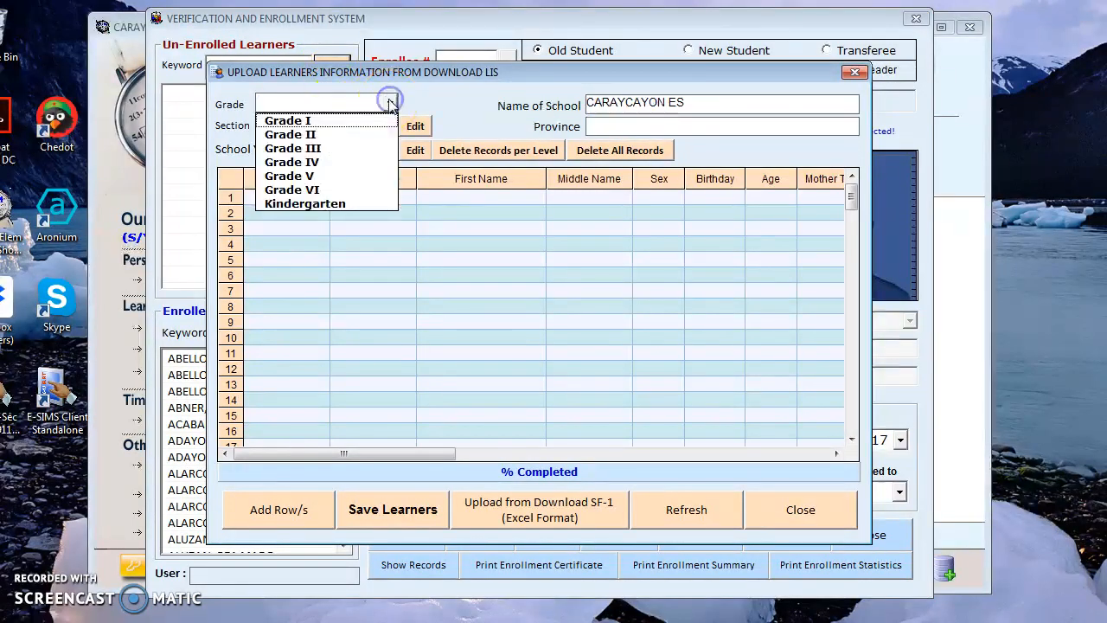
pyautogui.click(350, 121)
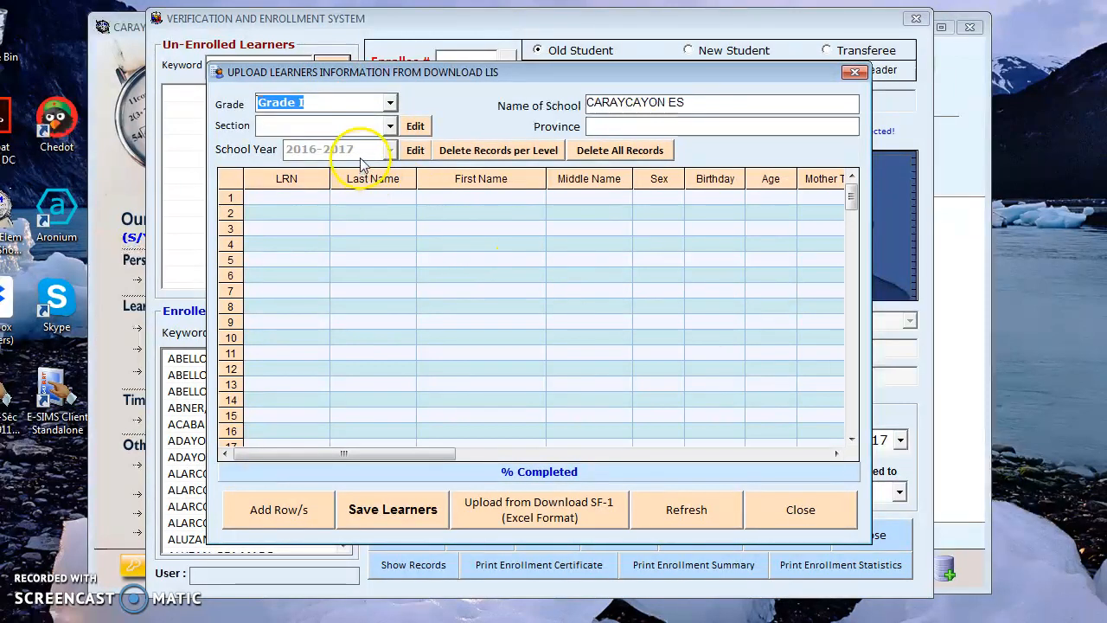
pyautogui.click(389, 126)
pyautogui.click(273, 199)
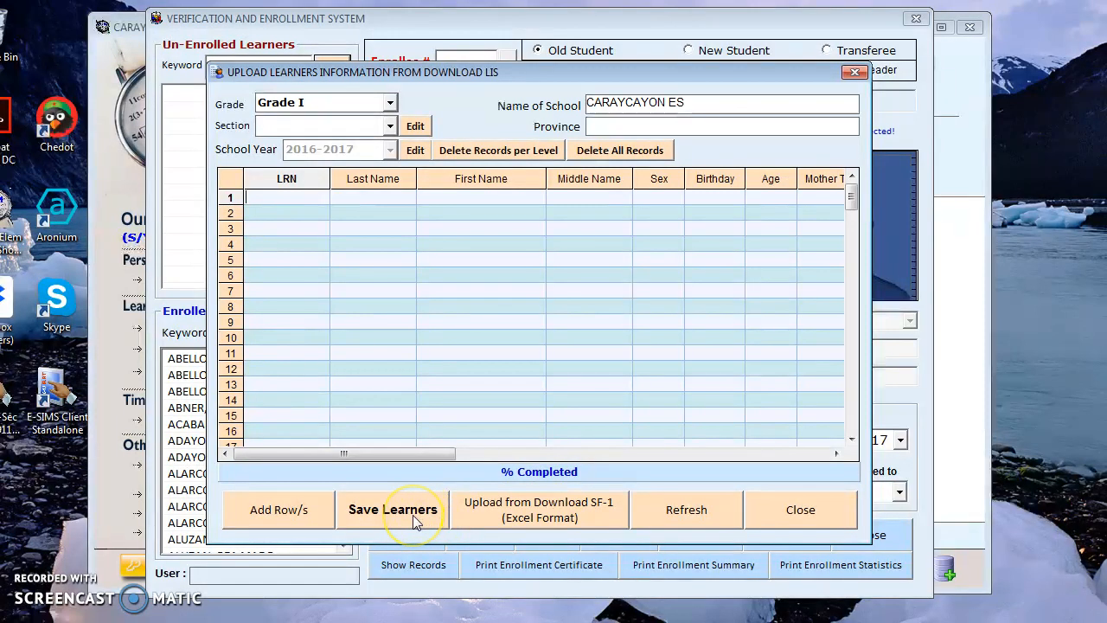
pyautogui.click(776, 515)
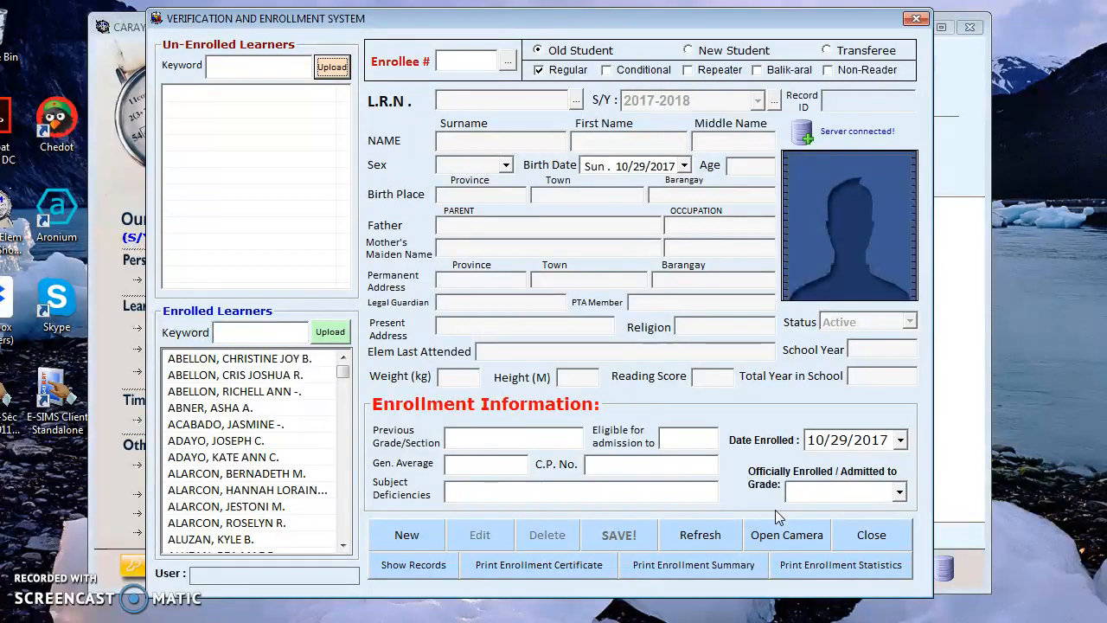
pyautogui.click(257, 83)
pyautogui.click(870, 534)
# - Open Class Sectioning in the Registrar Module and load the class list of Grade I, section DAHLIA
pyautogui.click(448, 399)
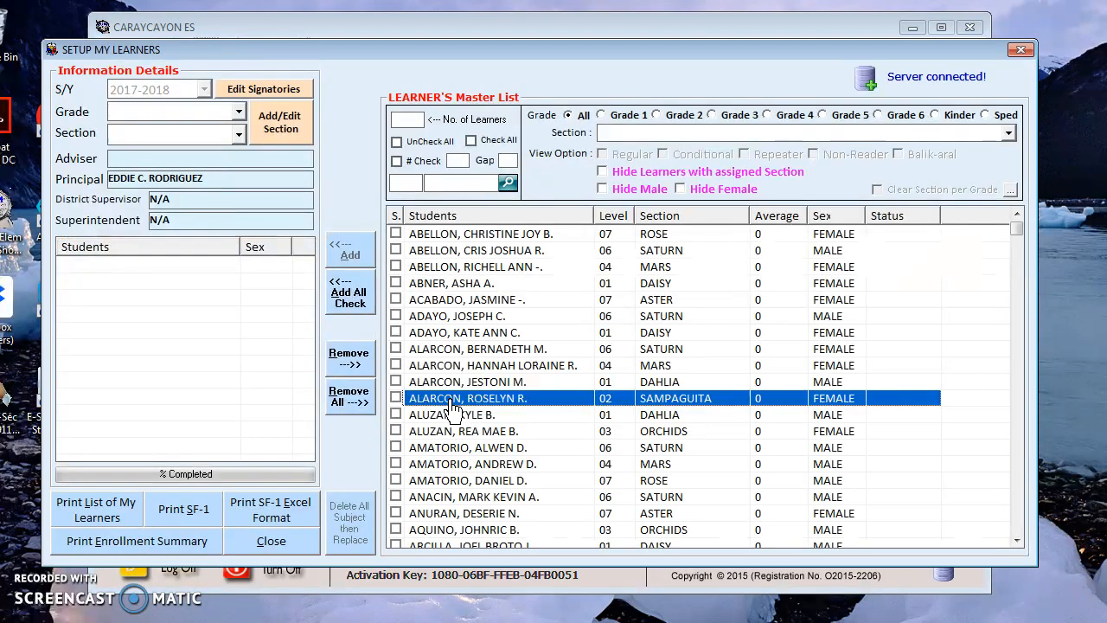
pyautogui.click(216, 113)
pyautogui.click(208, 131)
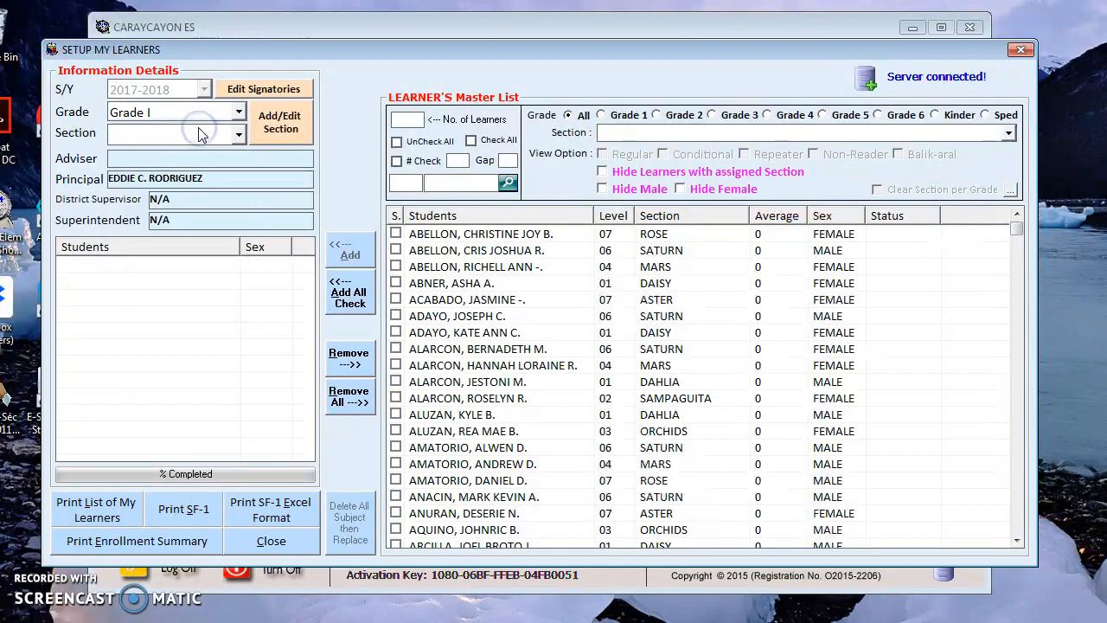
pyautogui.click(227, 137)
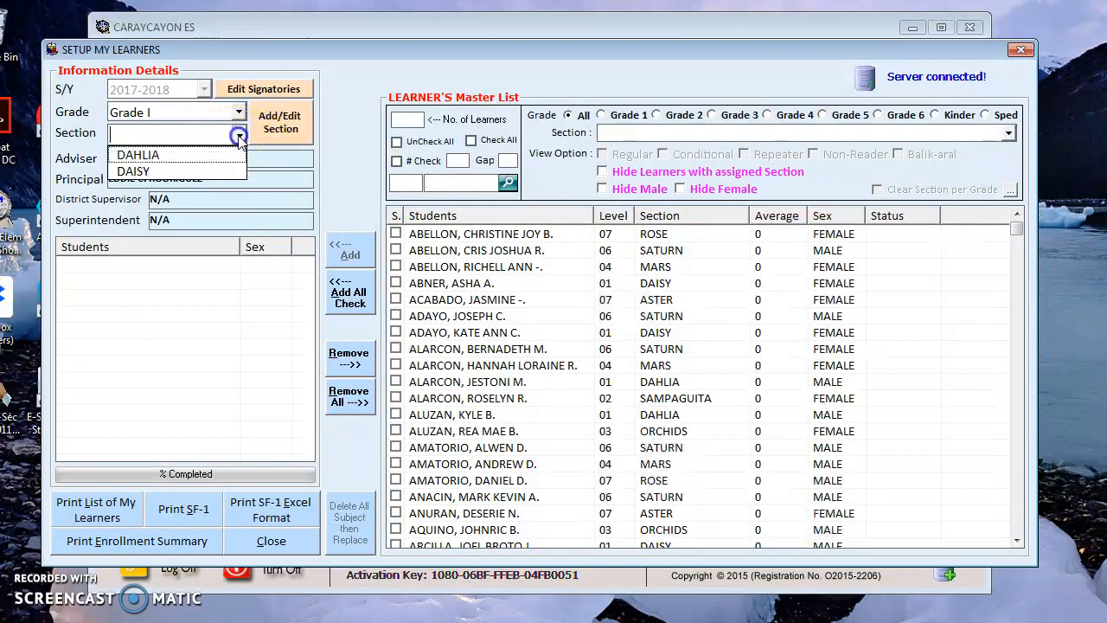
pyautogui.click(223, 153)
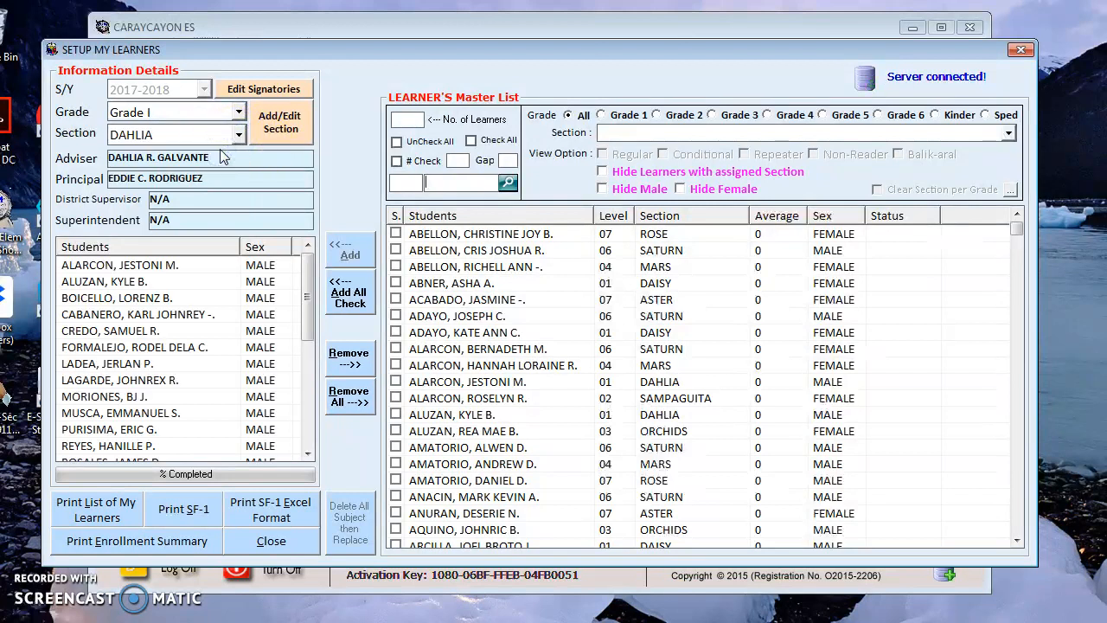
# - Limit the learners' master list to Grade 1 and remove all learners from section DAHLIA, confirming the removal
pyautogui.click(600, 116)
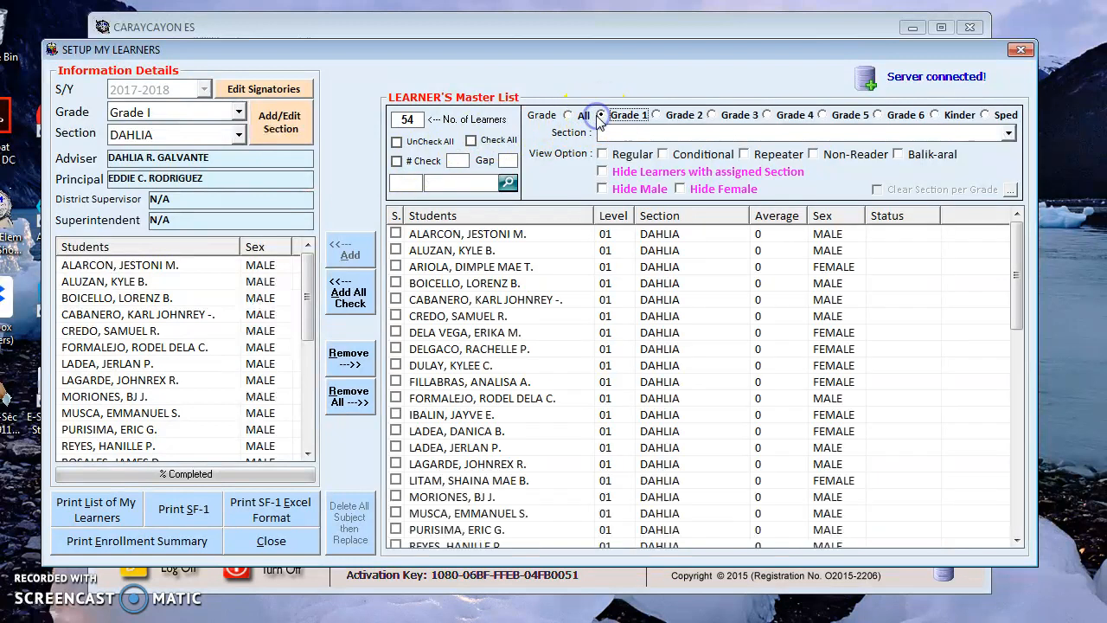
pyautogui.click(656, 235)
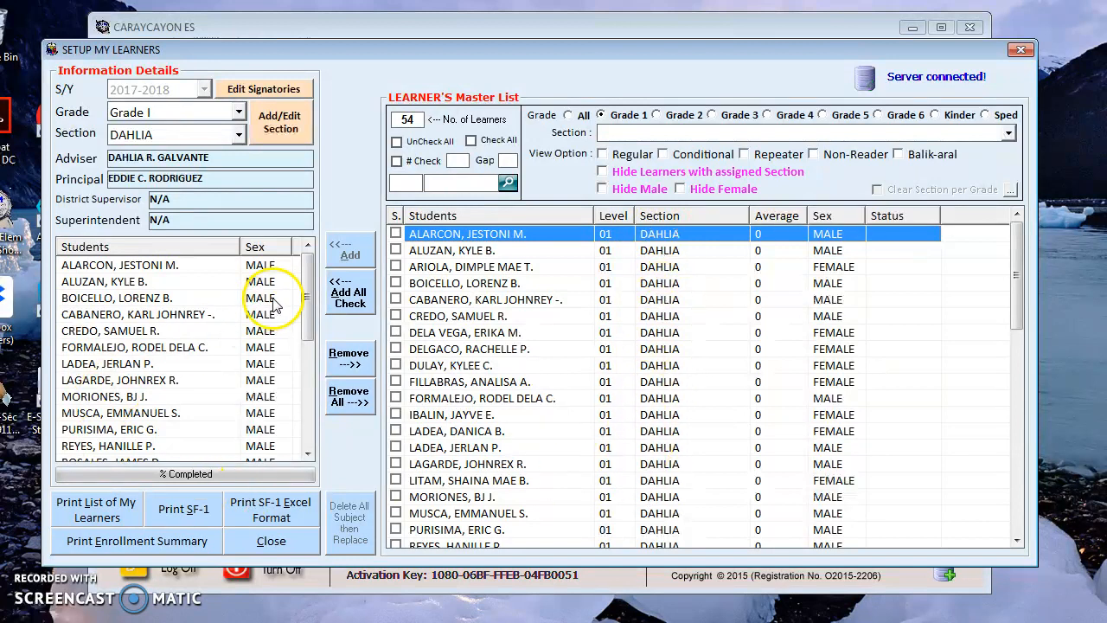
pyautogui.moveTo(308, 265); pyautogui.dragTo(301, 294)
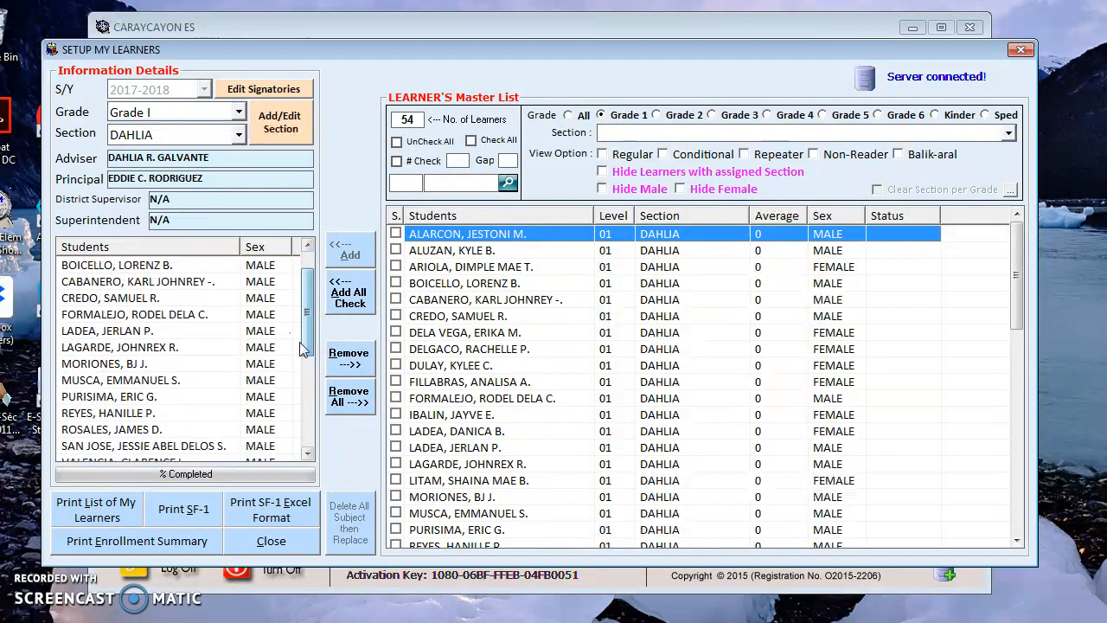
pyautogui.click(348, 396)
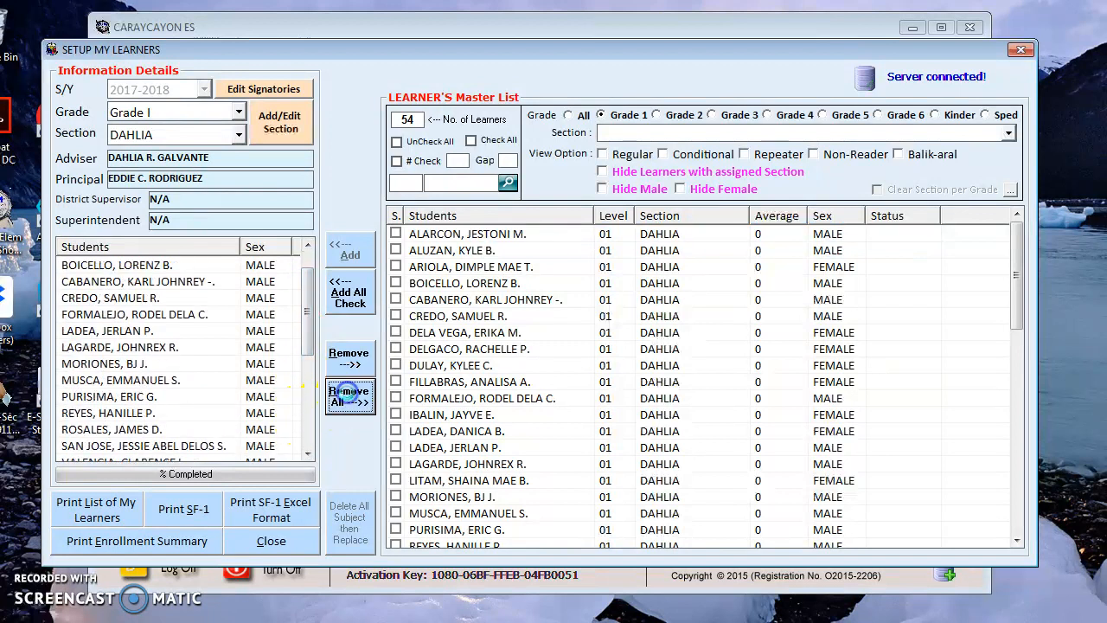
pyautogui.click(553, 389)
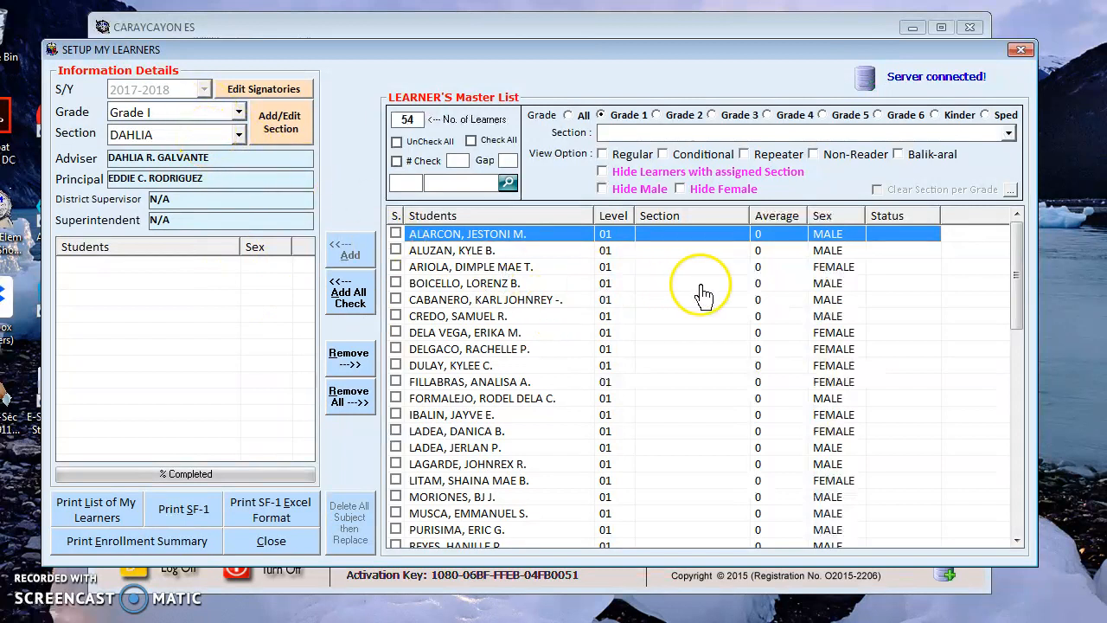
# - Hide learners with an assigned section, check all remaining Grade 1 learners and add them to section DAHLIA
pyautogui.click(602, 172)
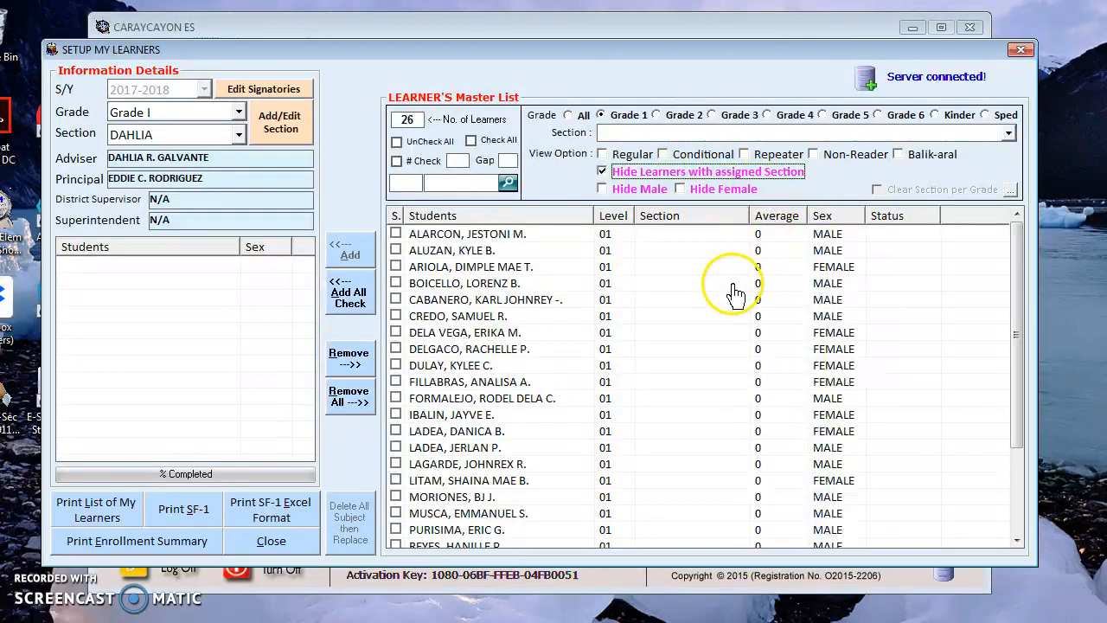
pyautogui.click(663, 351)
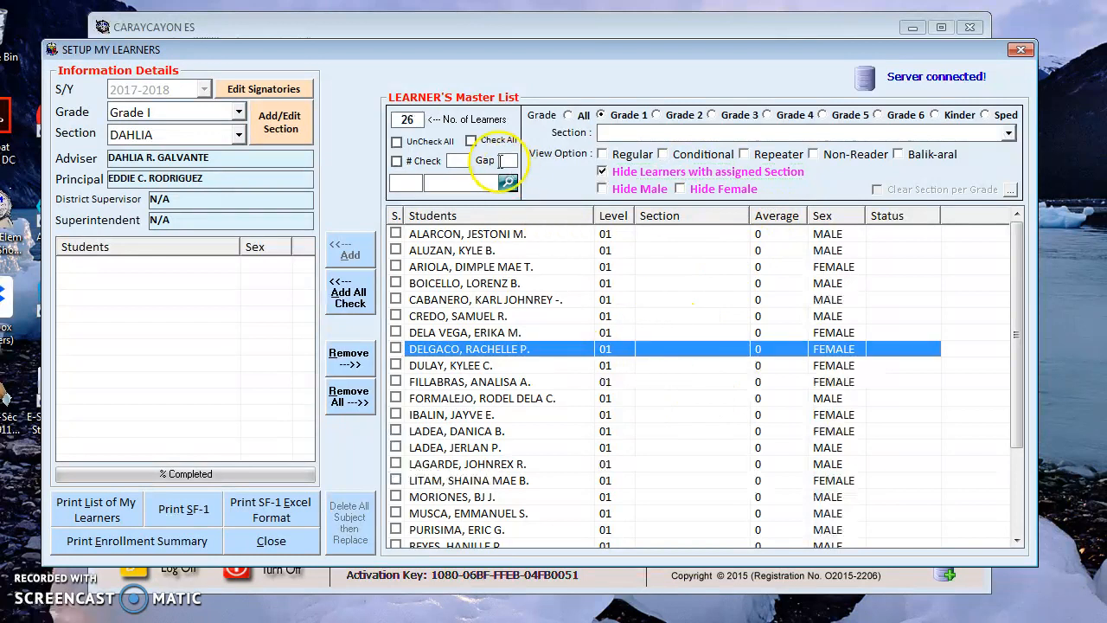
pyautogui.click(470, 141)
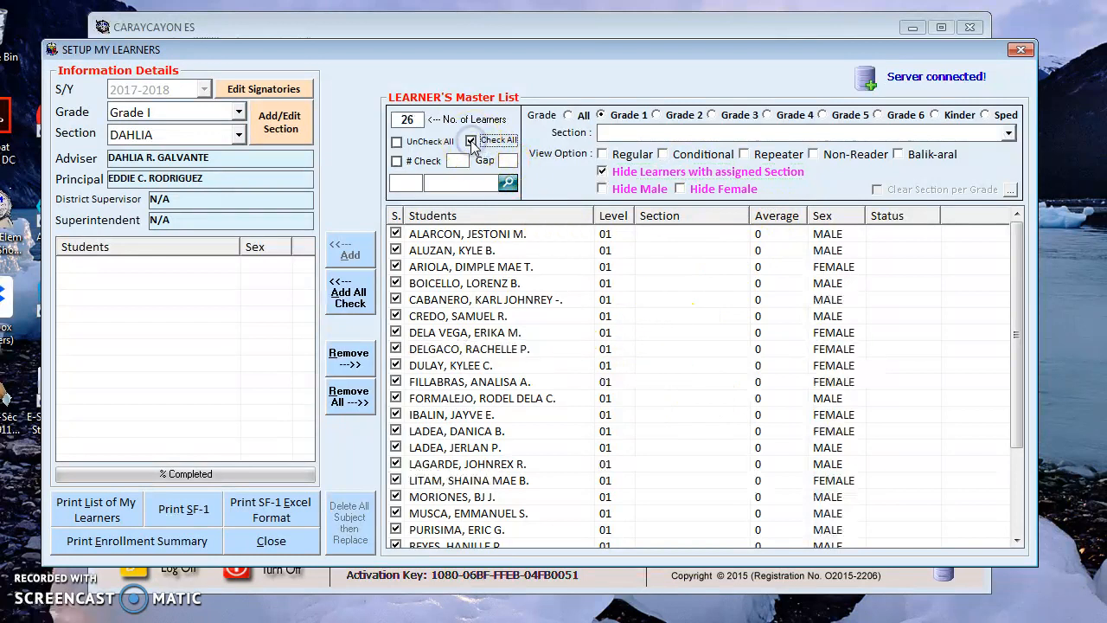
pyautogui.click(346, 294)
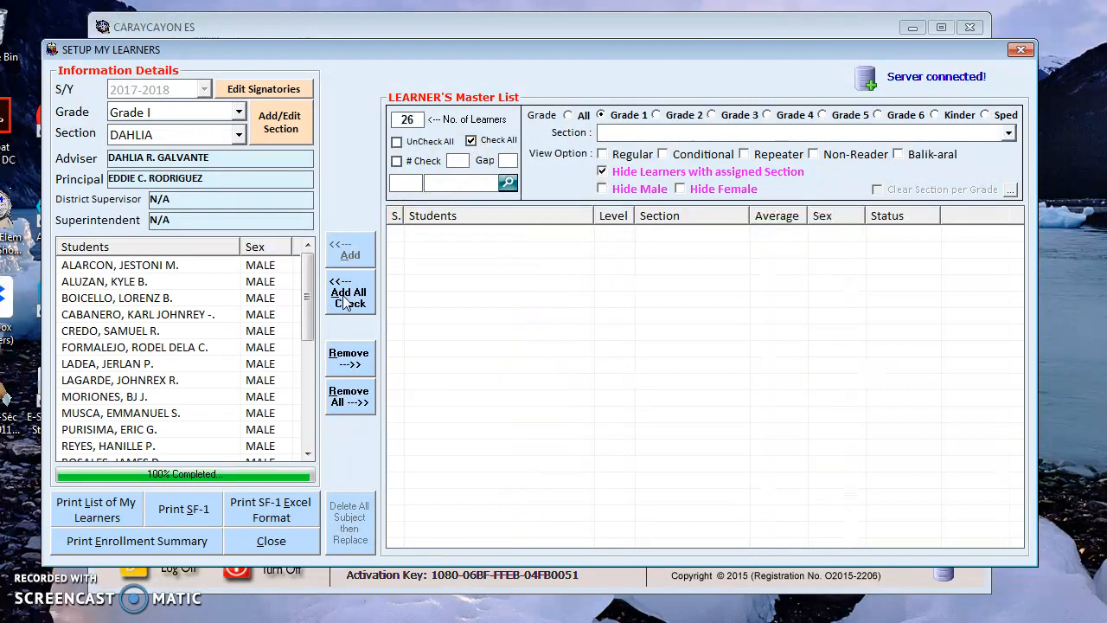
pyautogui.click(223, 370)
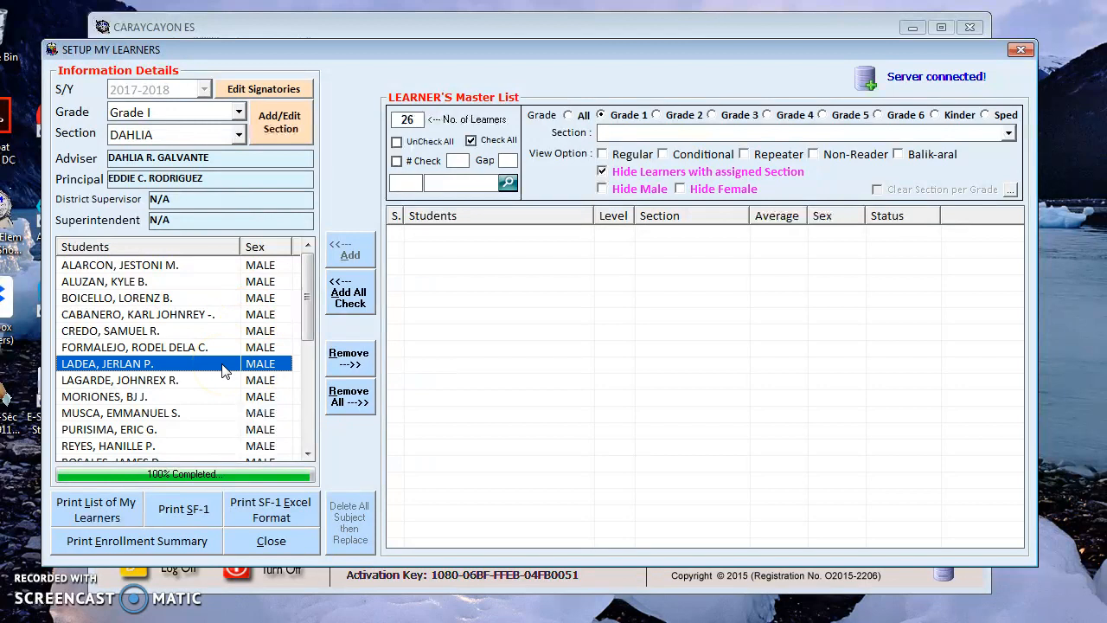
# - Preview the printable learner list of section DAHLIA, look through it, and close the preview and the sectioning window
pyautogui.click(101, 506)
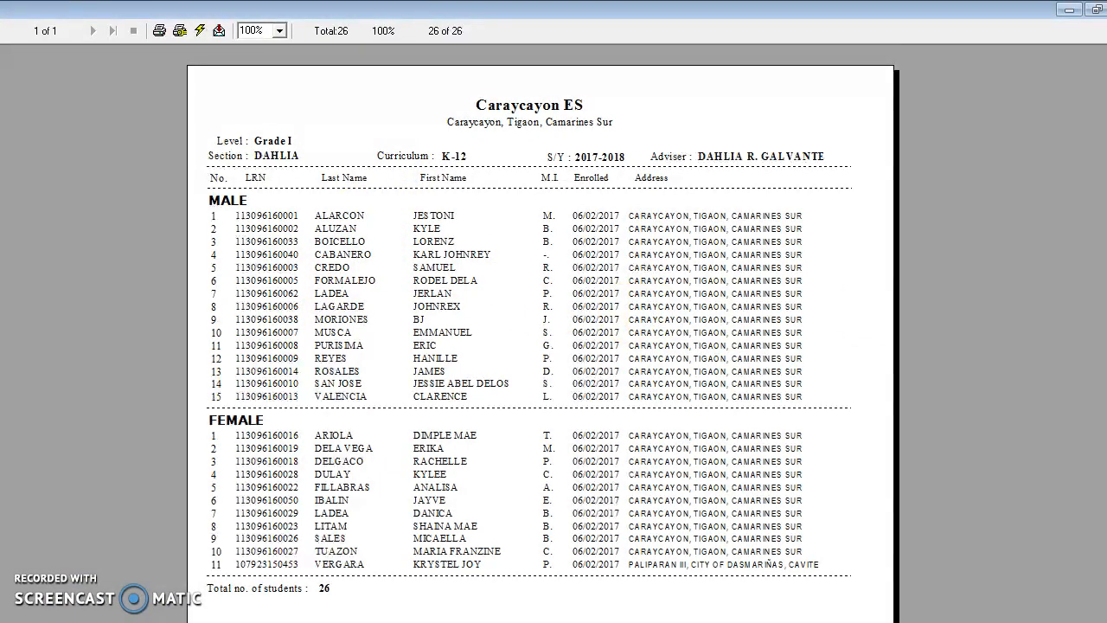
pyautogui.scroll(-5, 543, 329)
pyautogui.scroll(5, 542, 329)
pyautogui.hotkey('alt', 'F4')
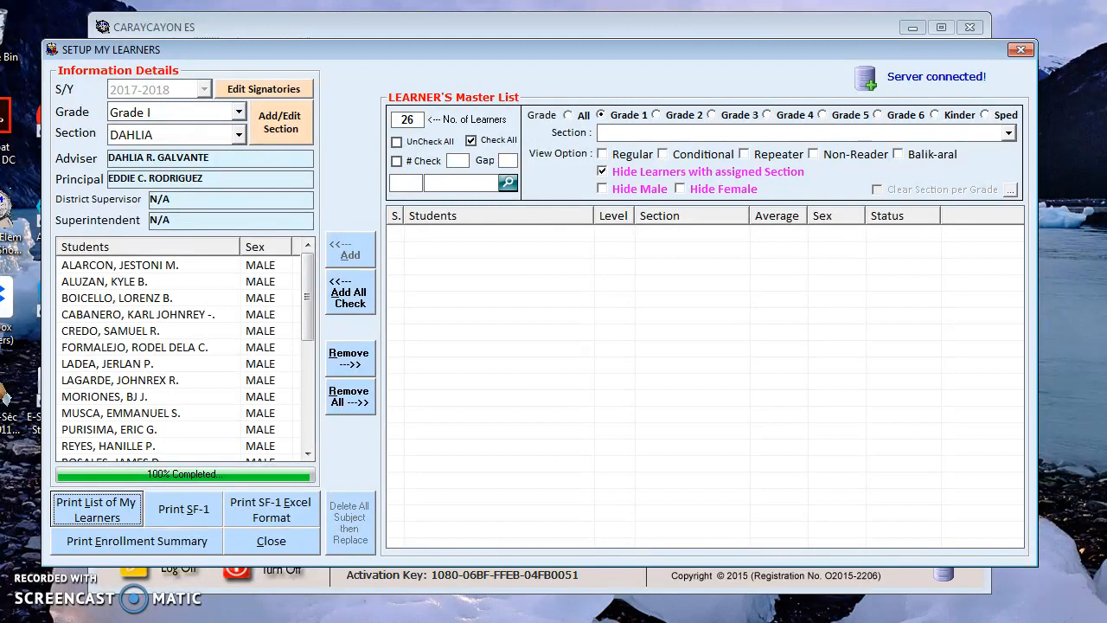
pyautogui.click(1021, 50)
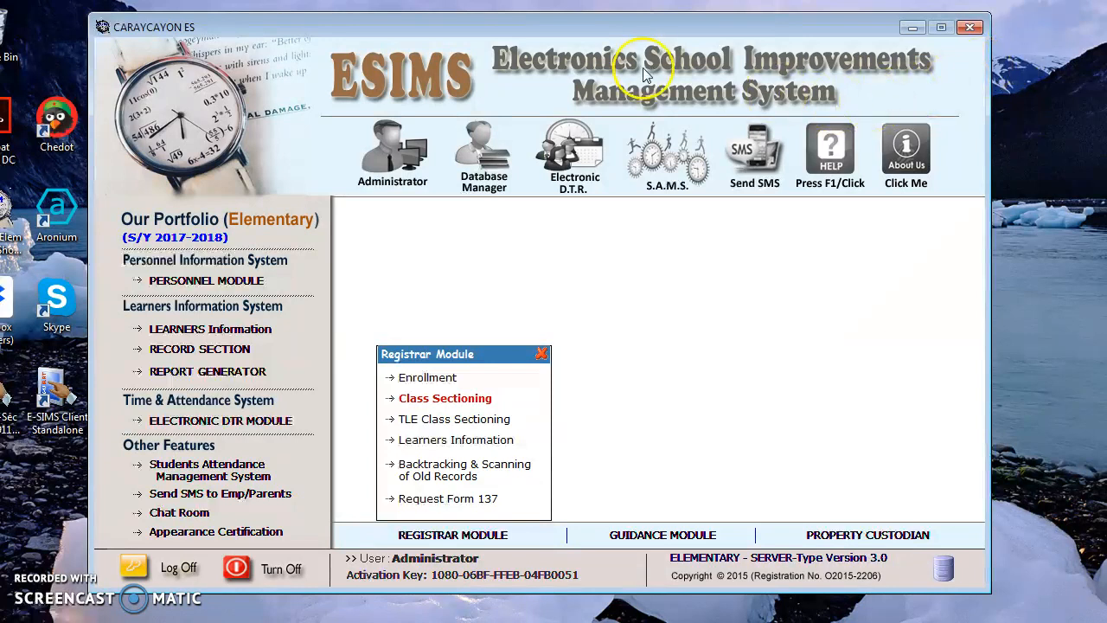
# - Open Create Templates for Individual Teachers Load in the Database Master File and choose the school principal as the teacher
pyautogui.click(471, 170)
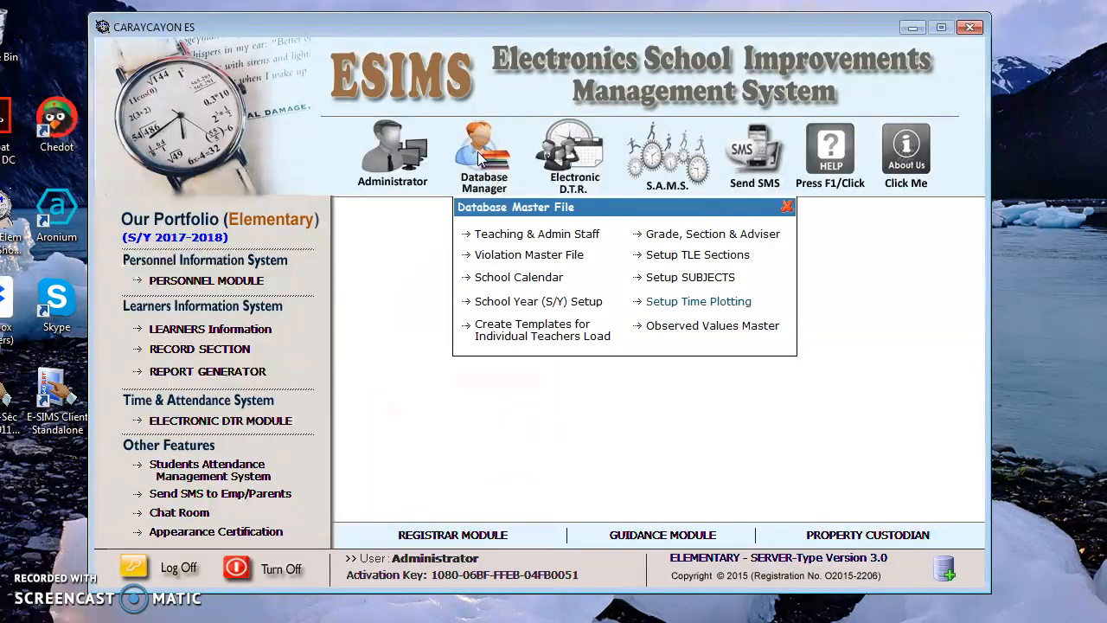
pyautogui.click(535, 326)
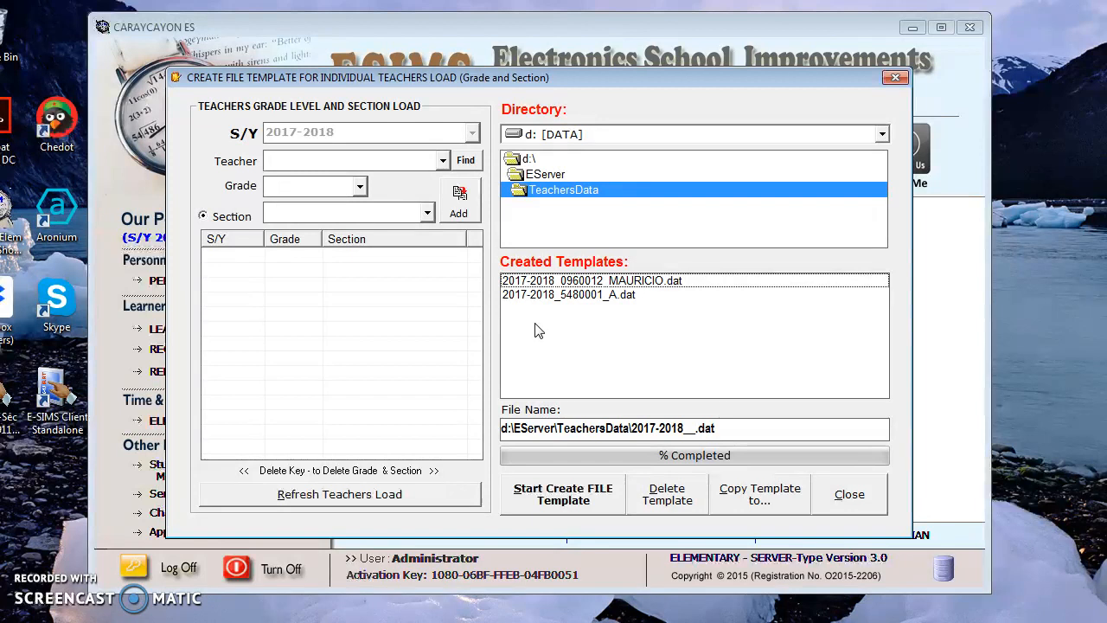
pyautogui.click(441, 162)
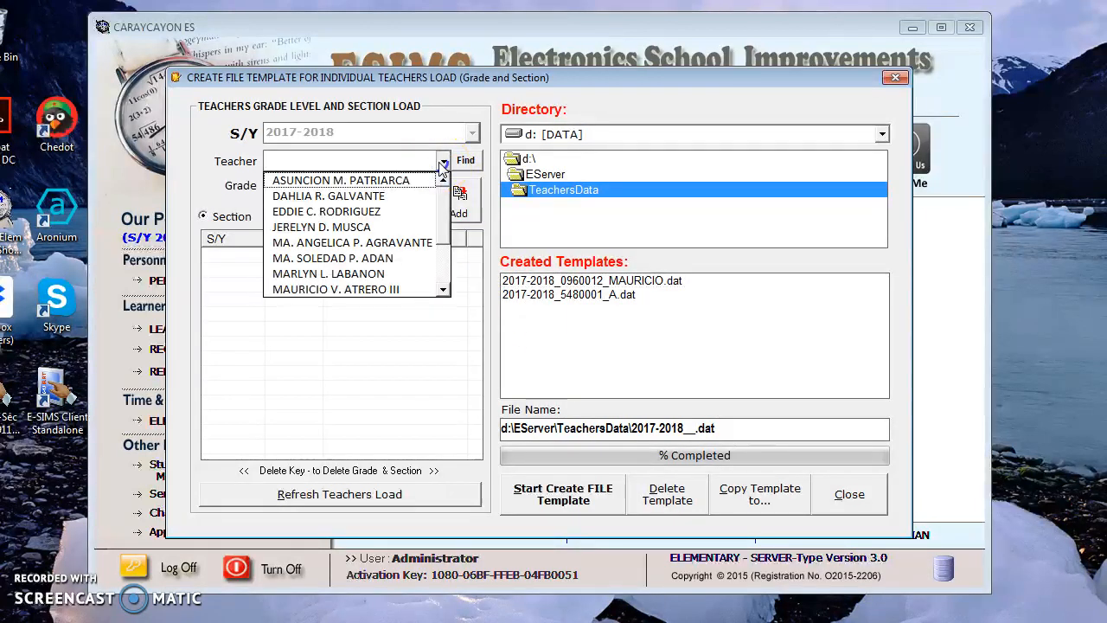
pyautogui.click(389, 211)
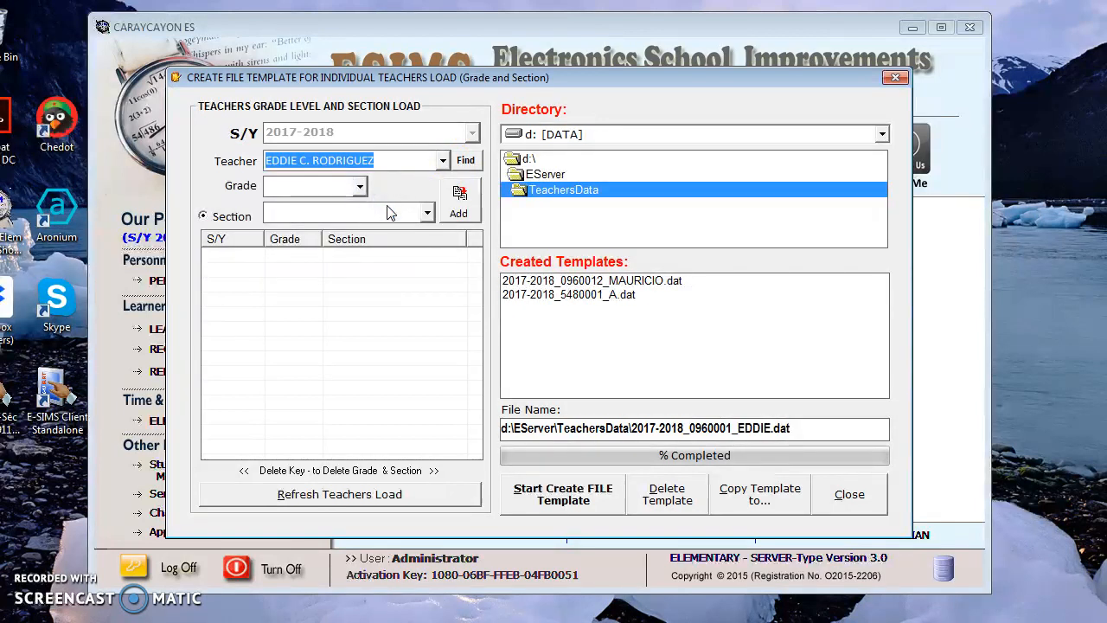
# - Add Grade I, section DAISY to the chosen teacher's load
pyautogui.click(358, 187)
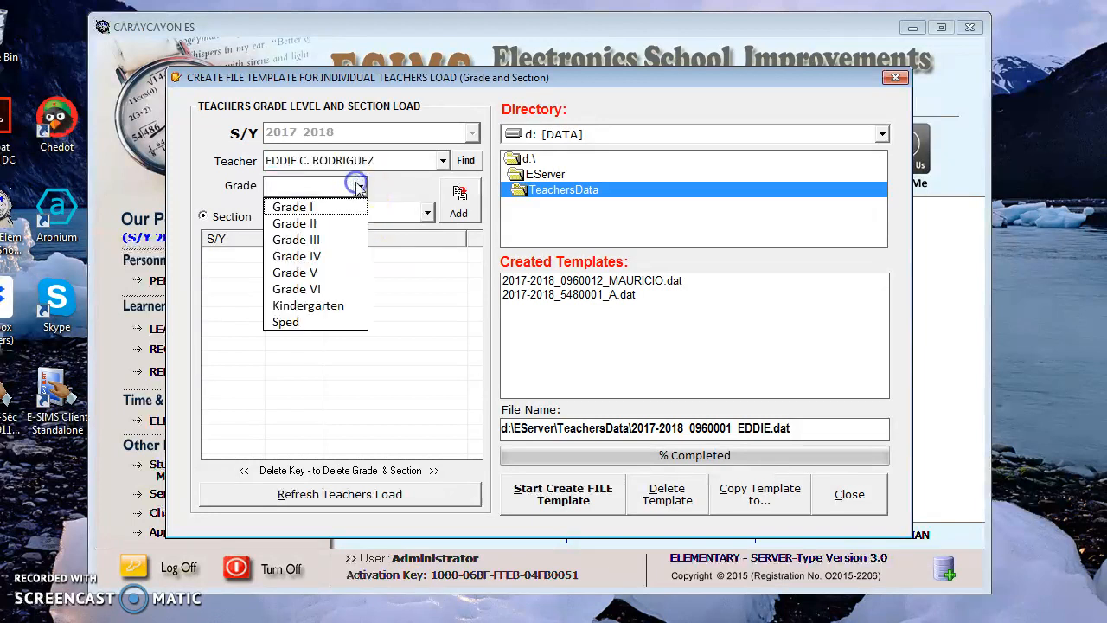
pyautogui.click(316, 209)
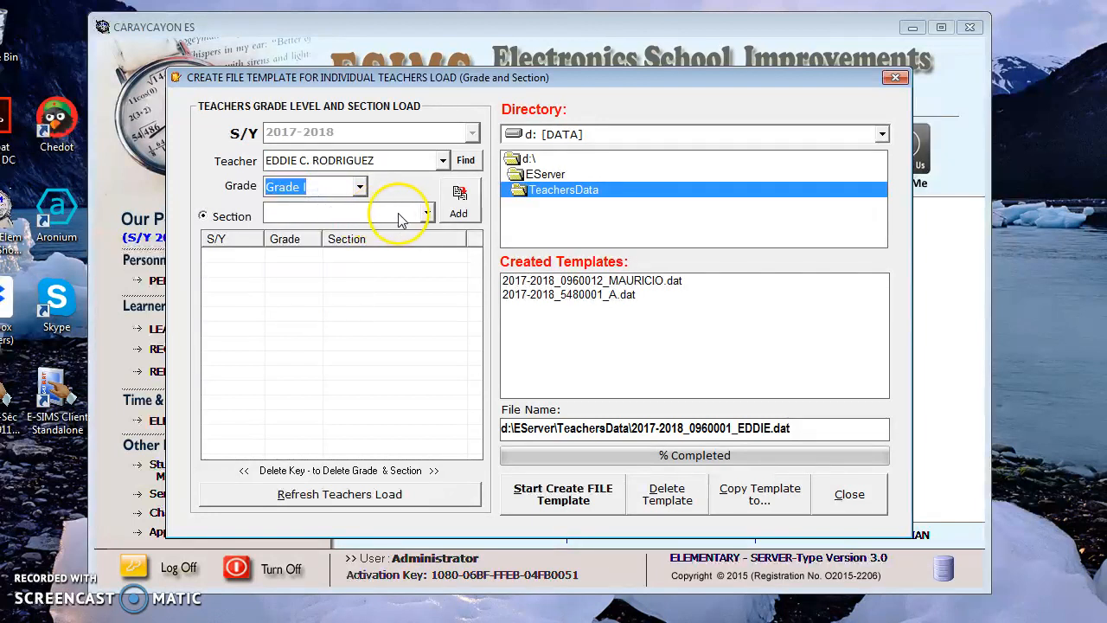
pyautogui.click(426, 214)
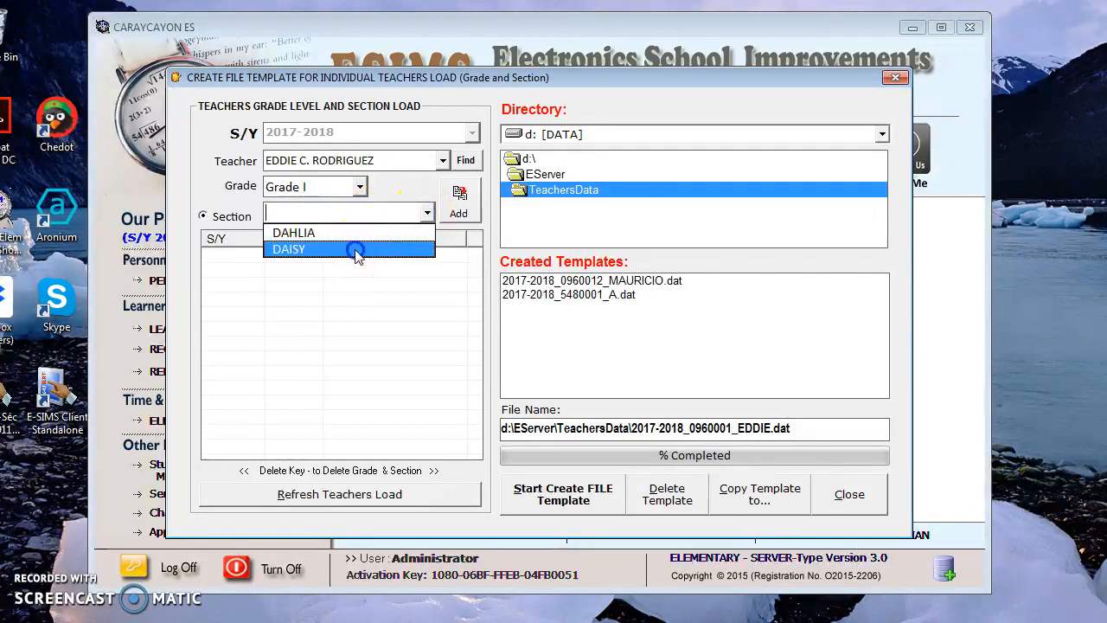
pyautogui.click(361, 250)
pyautogui.click(458, 206)
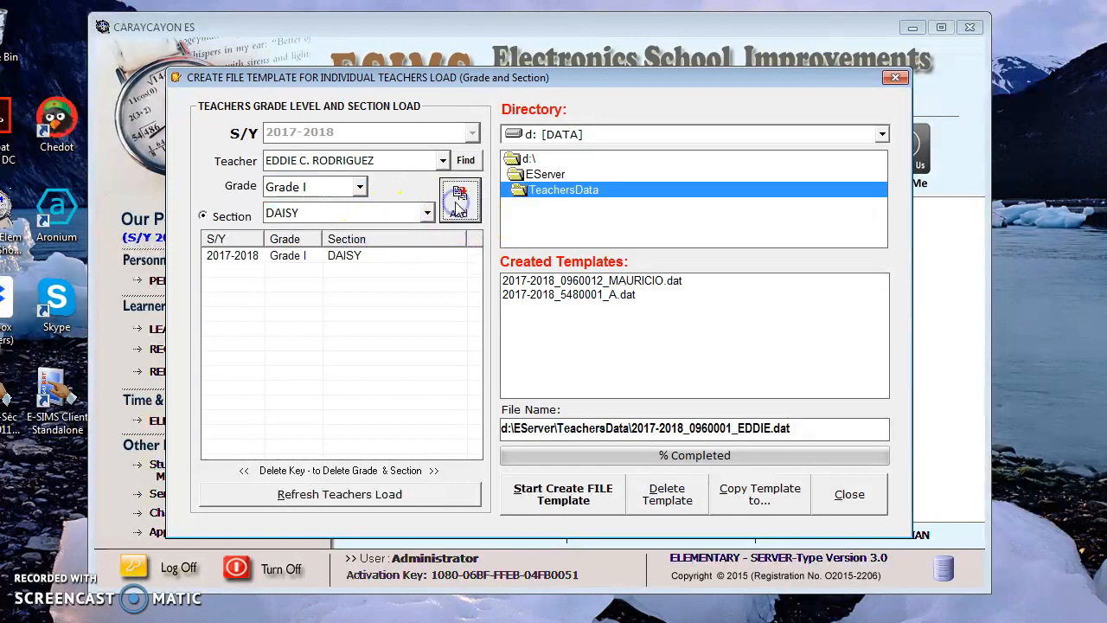
# - Add Grade III, section ORCHIDS to the same teacher's load
pyautogui.click(359, 189)
pyautogui.click(315, 239)
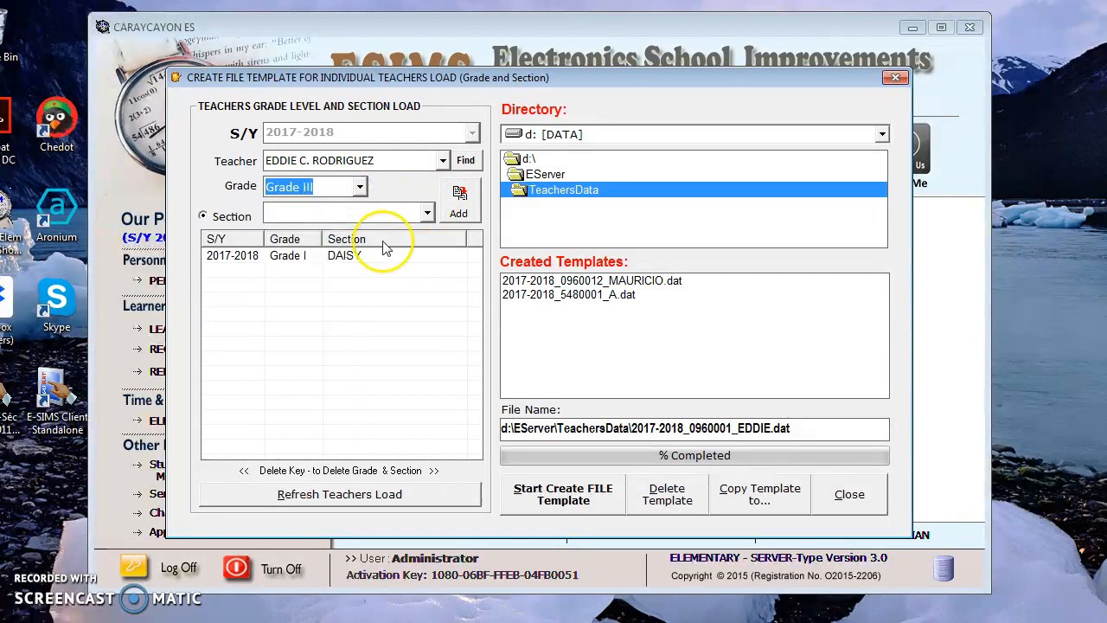
pyautogui.click(426, 213)
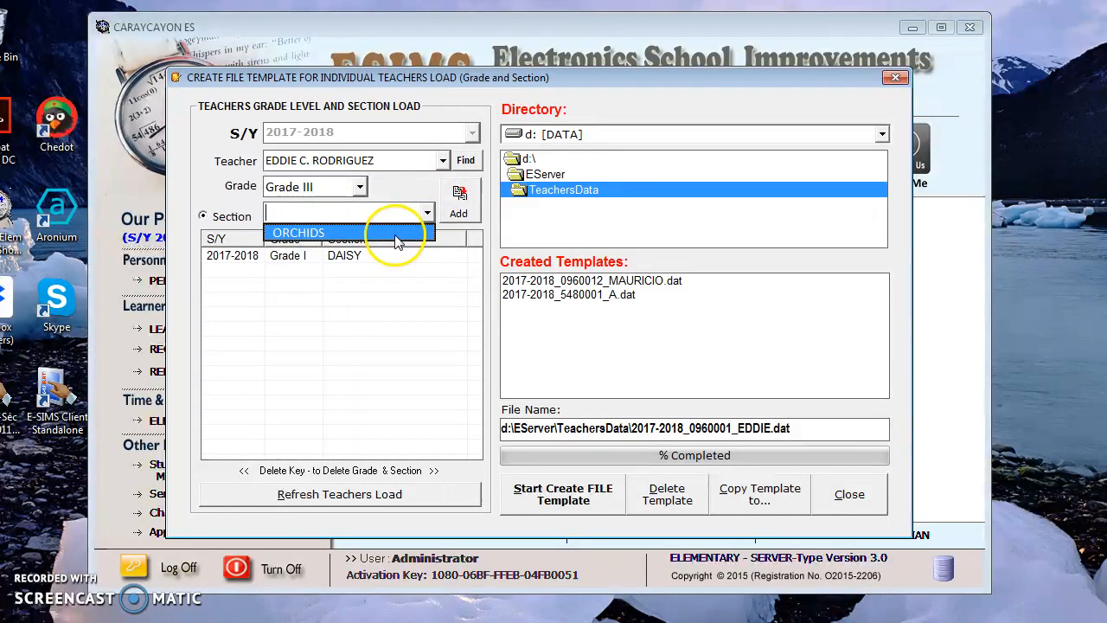
pyautogui.click(393, 230)
pyautogui.click(458, 204)
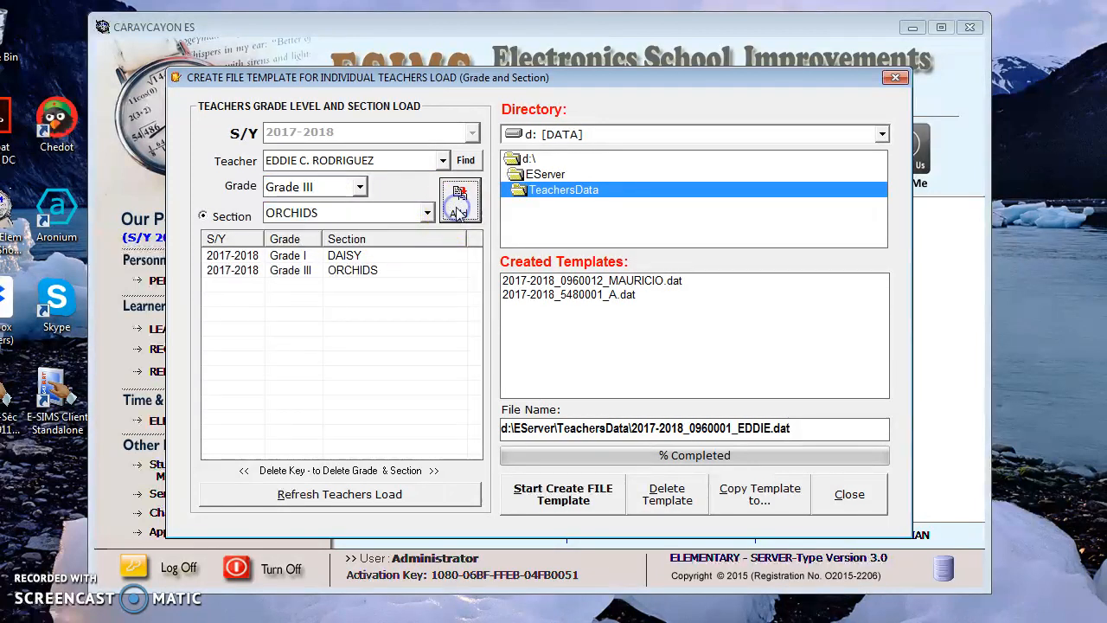
# - Add Grade VI, section SATURN to the chosen teacher's load
pyautogui.click(358, 184)
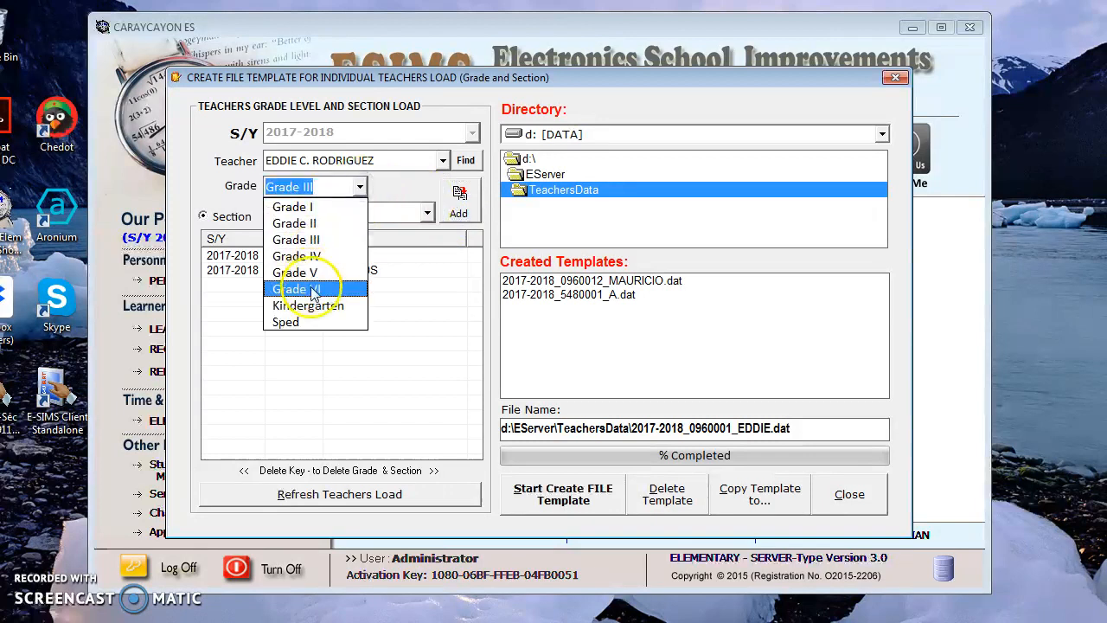
pyautogui.click(312, 291)
pyautogui.click(426, 213)
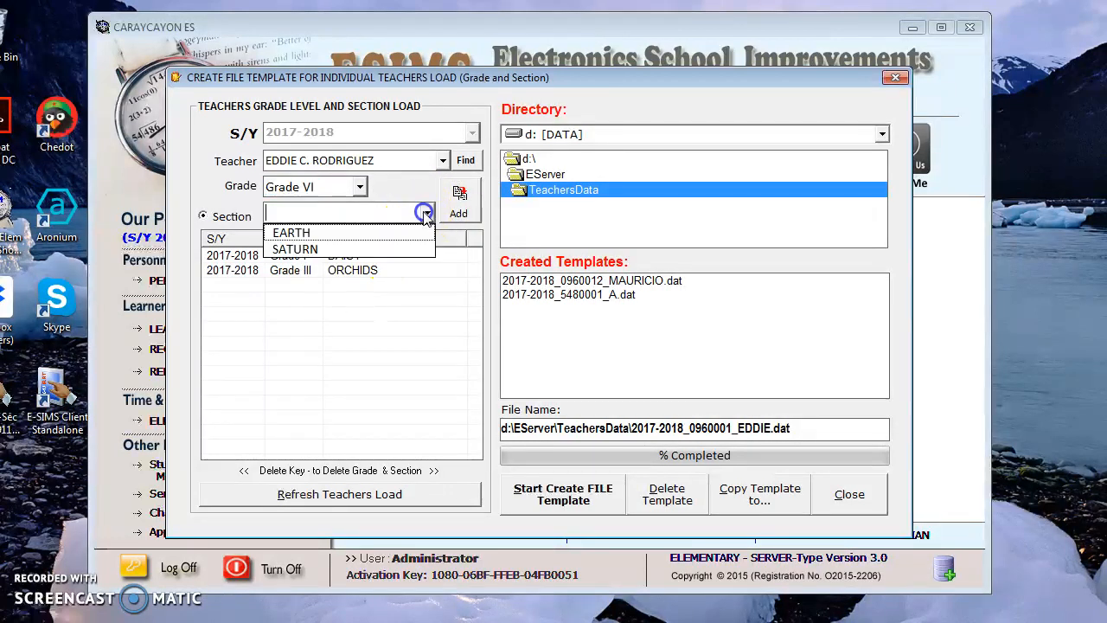
pyautogui.click(355, 249)
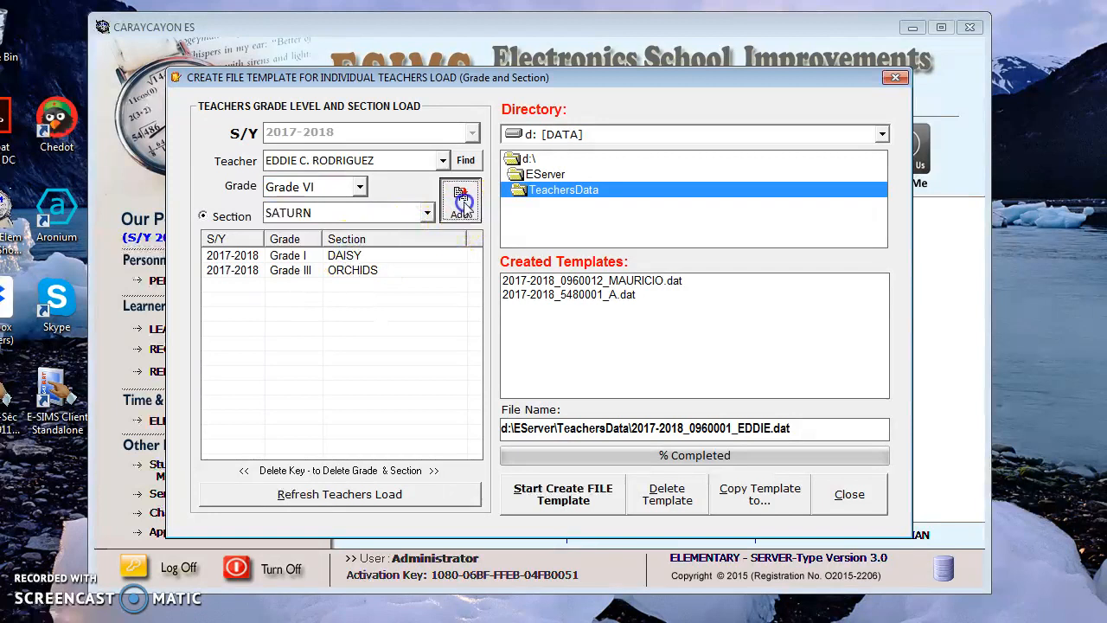
pyautogui.click(462, 204)
# - Add Kindergarten, section ROSE to the same teacher's load
pyautogui.click(354, 185)
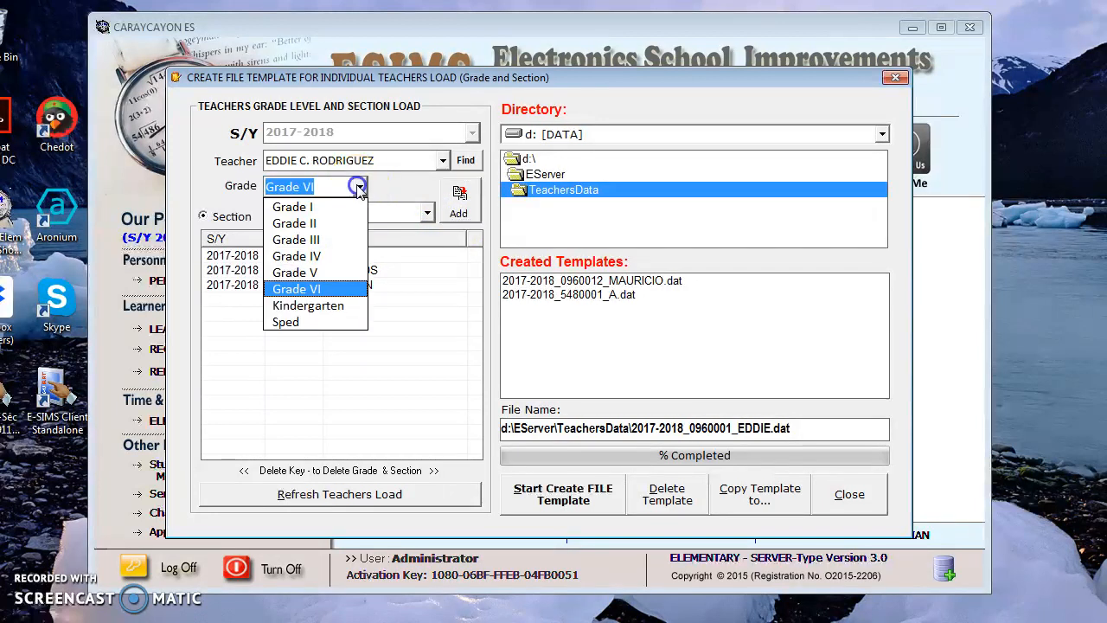
pyautogui.click(311, 305)
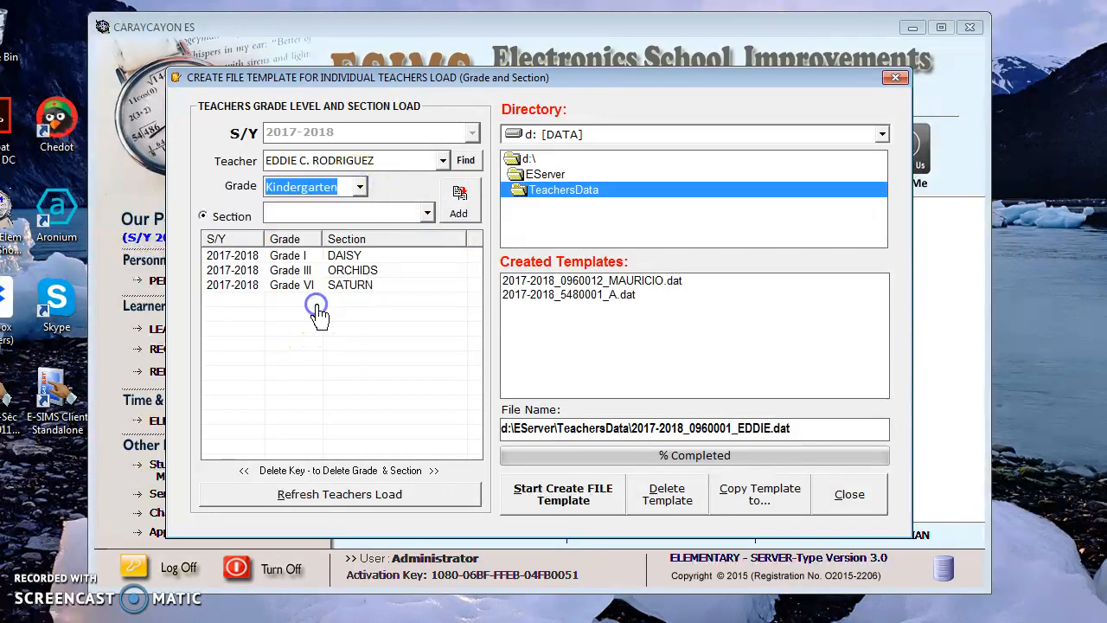
pyautogui.click(426, 212)
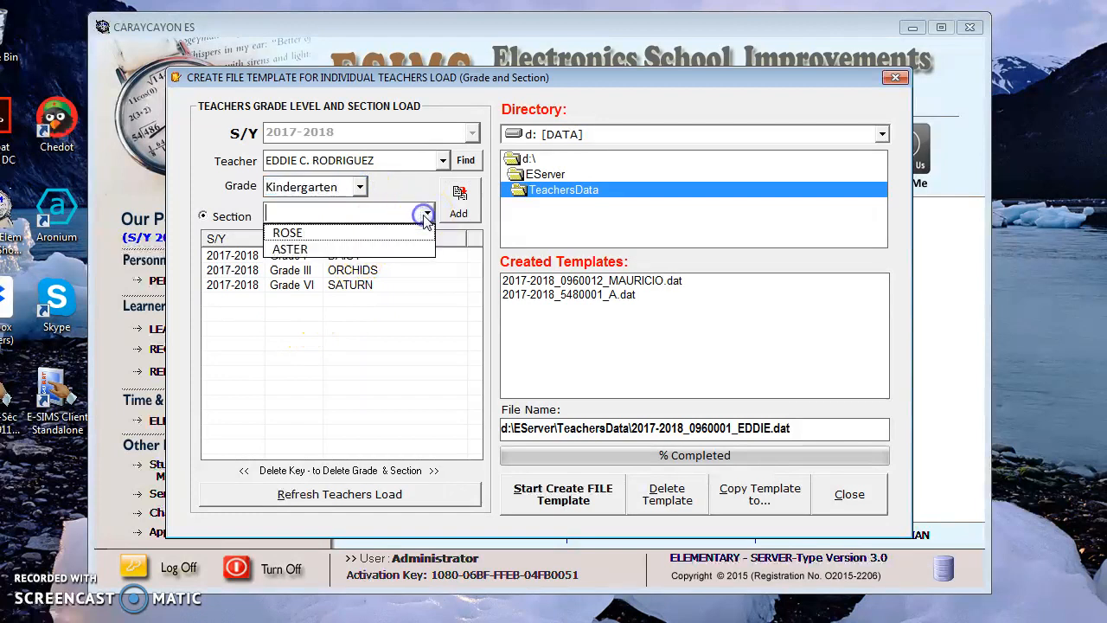
pyautogui.click(346, 230)
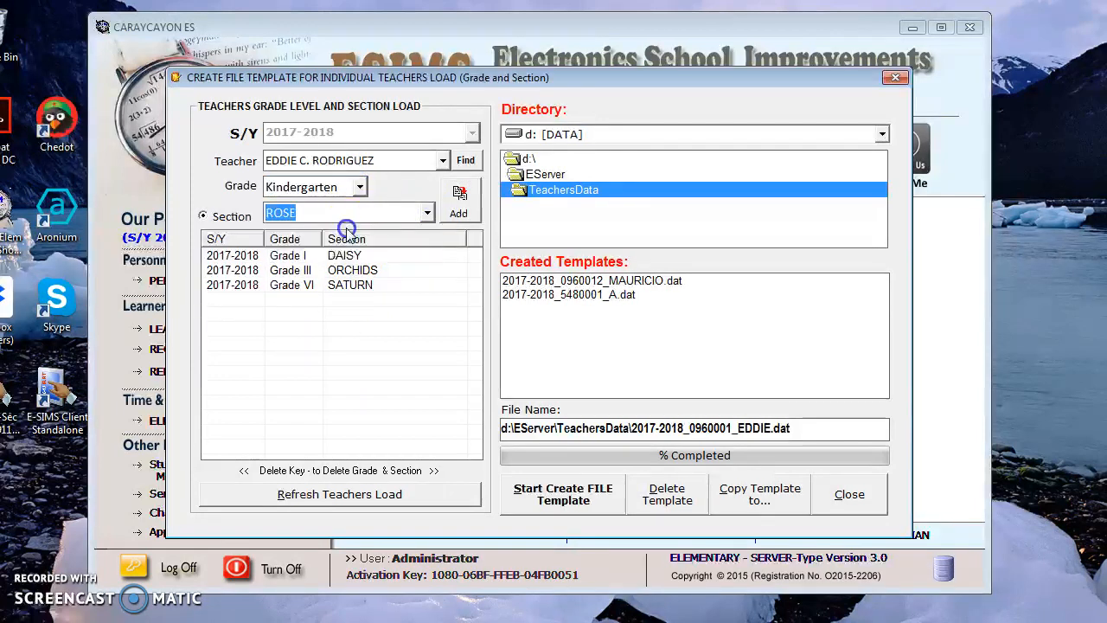
pyautogui.click(456, 199)
# - Review the teacher's listed grades and sections, and create the load template file in d:\EServer\TeachersData
pyautogui.click(307, 270)
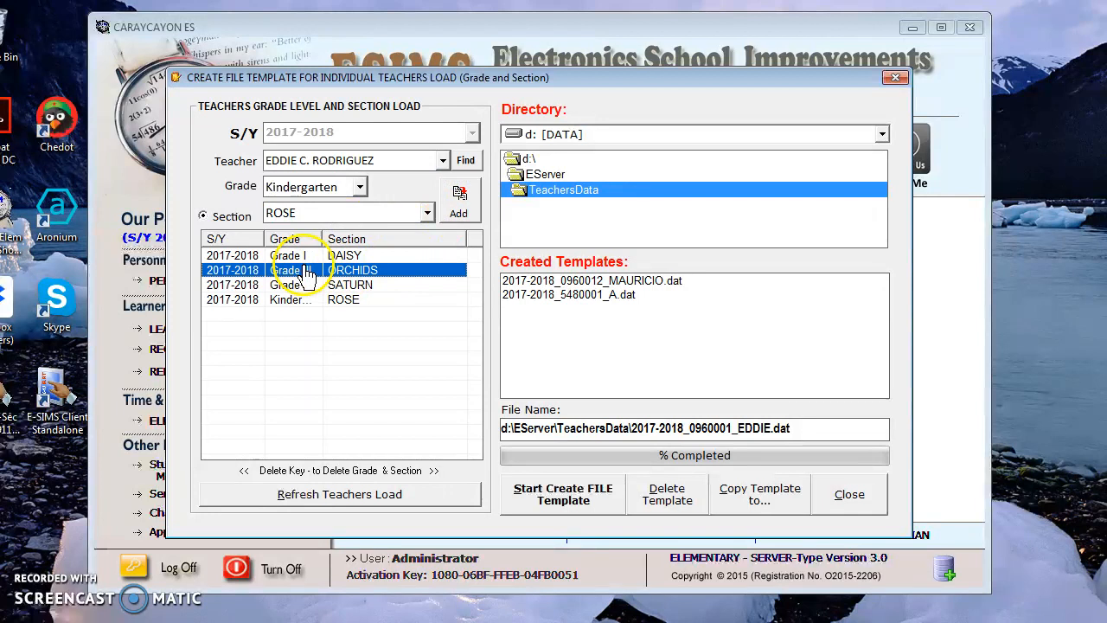
pyautogui.click(370, 256)
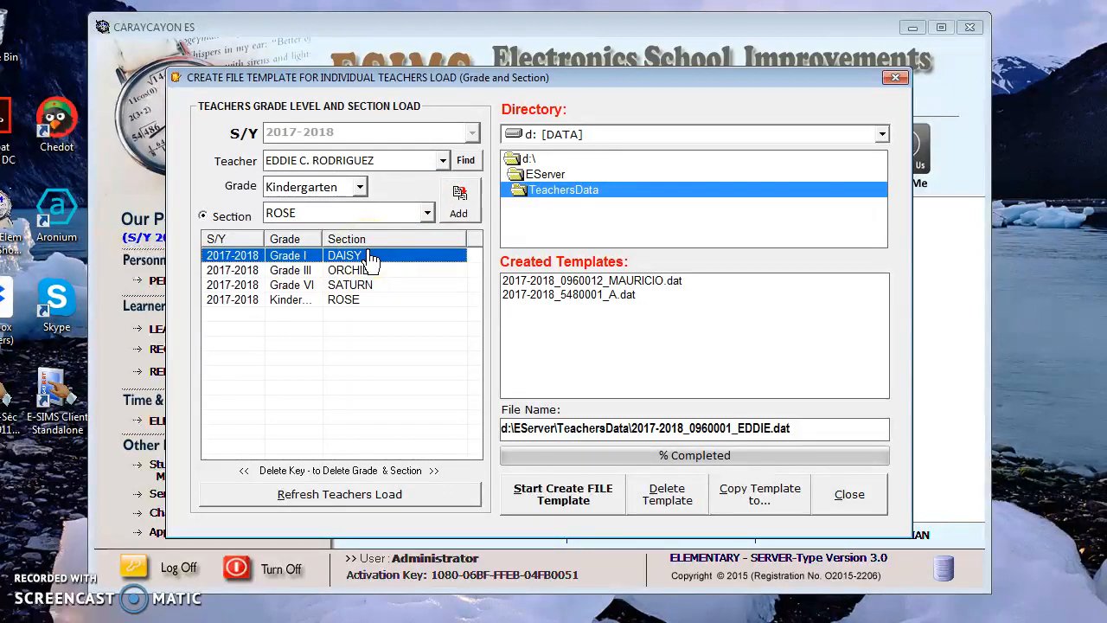
pyautogui.click(380, 299)
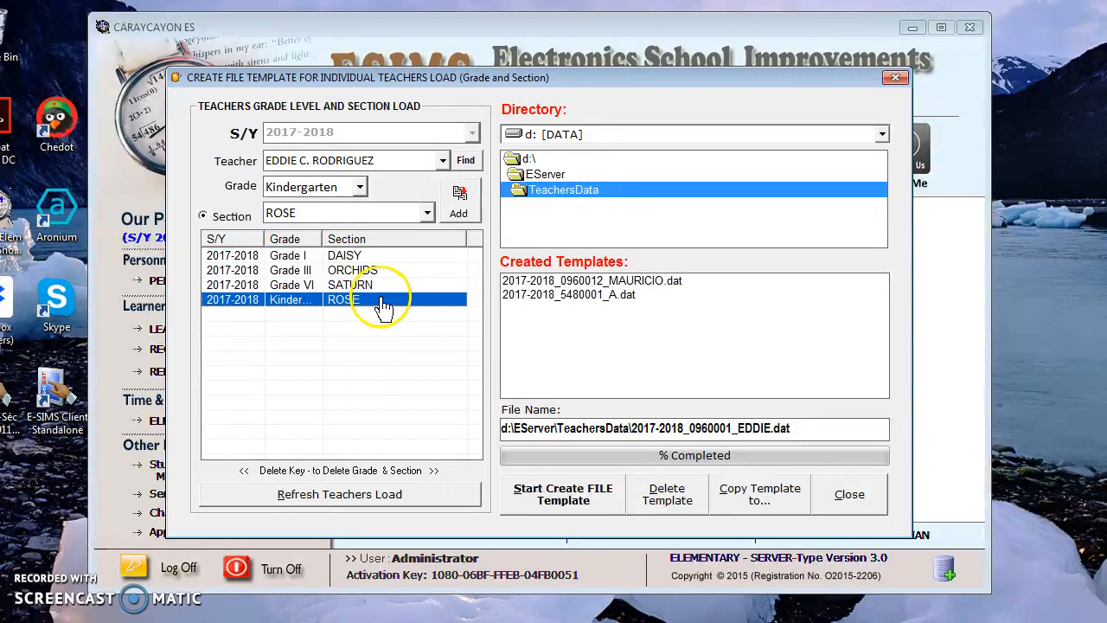
pyautogui.click(574, 500)
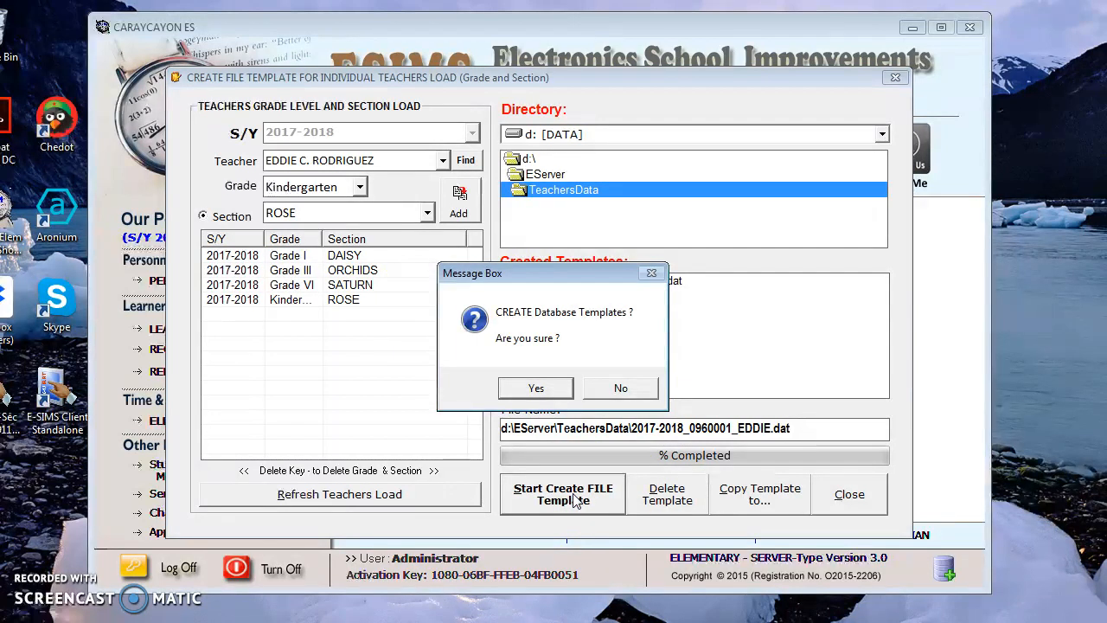
pyautogui.click(548, 388)
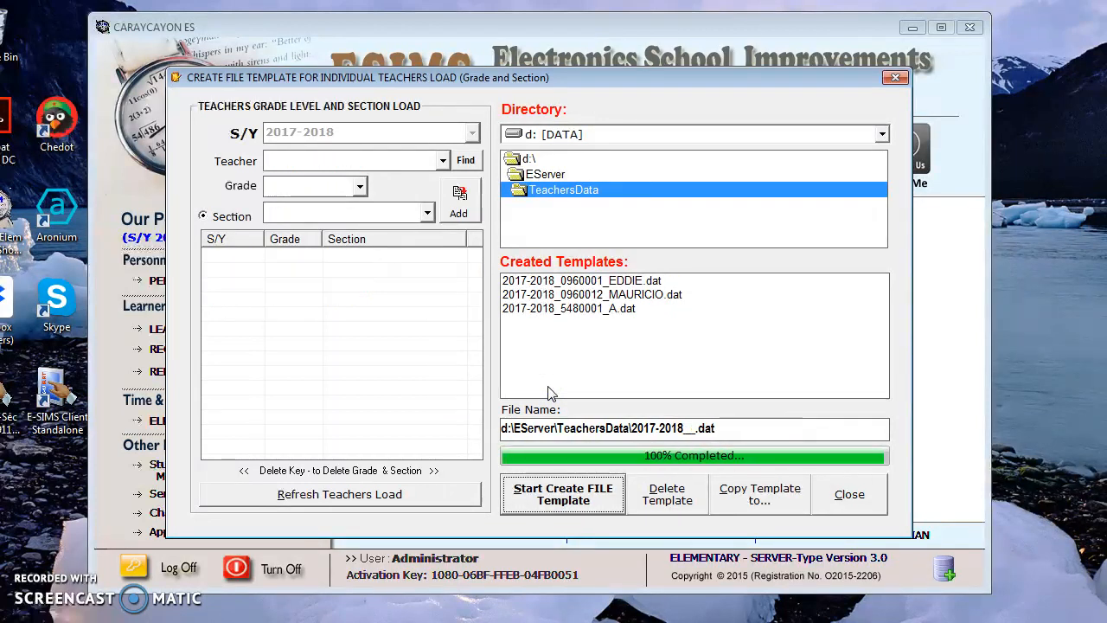
# - Copy the chosen teacher's new template file to the root of drive D and close the template window
pyautogui.click(630, 281)
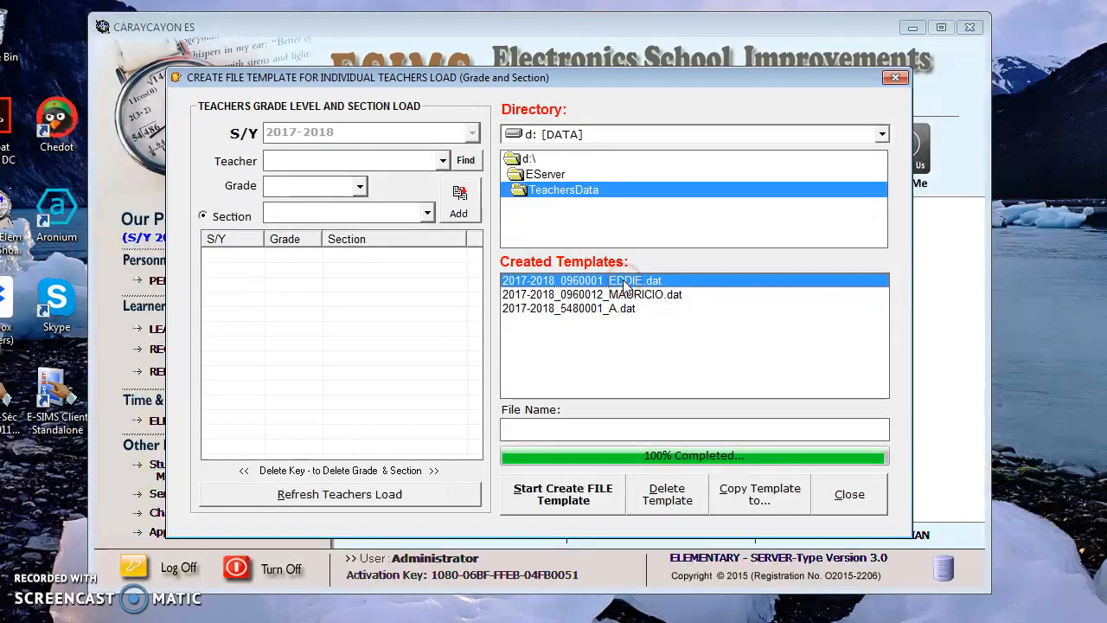
pyautogui.click(770, 497)
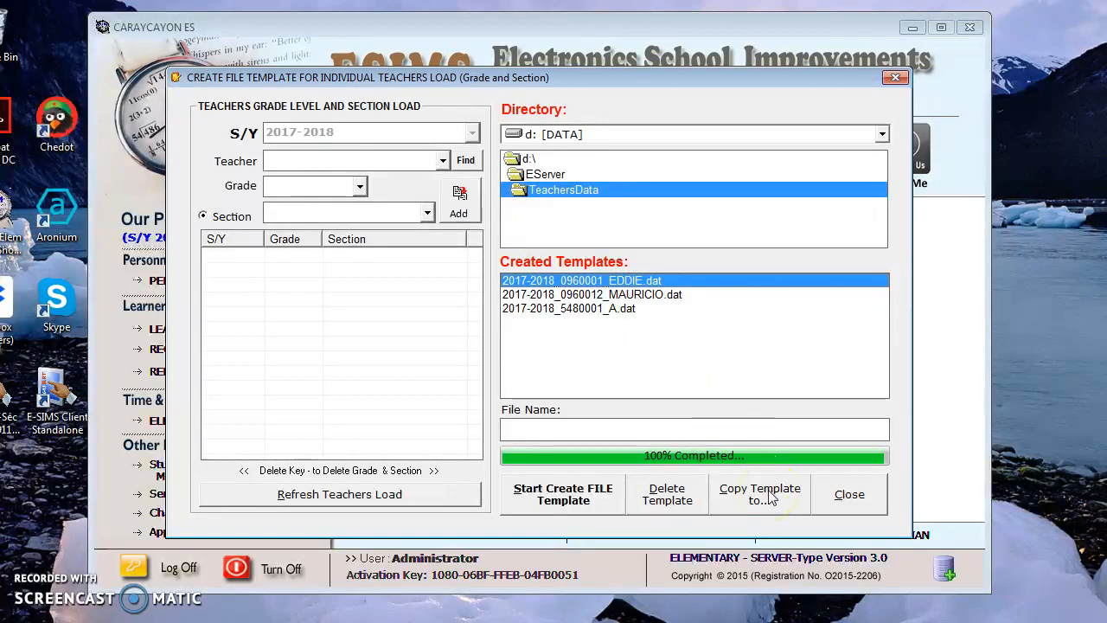
pyautogui.click(769, 498)
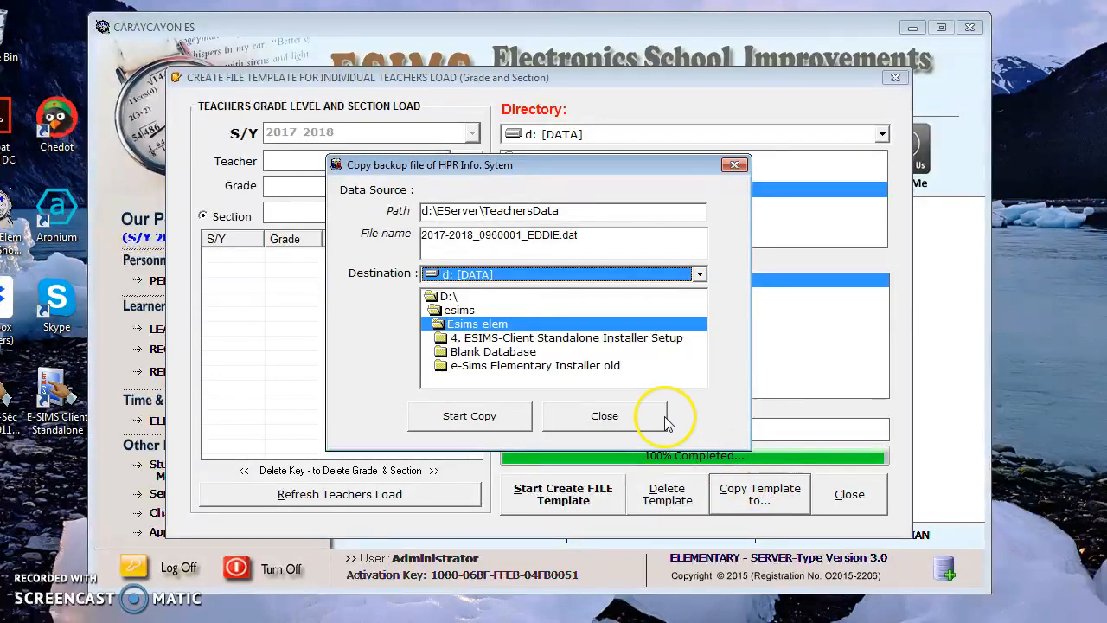
pyautogui.doubleClick(443, 299)
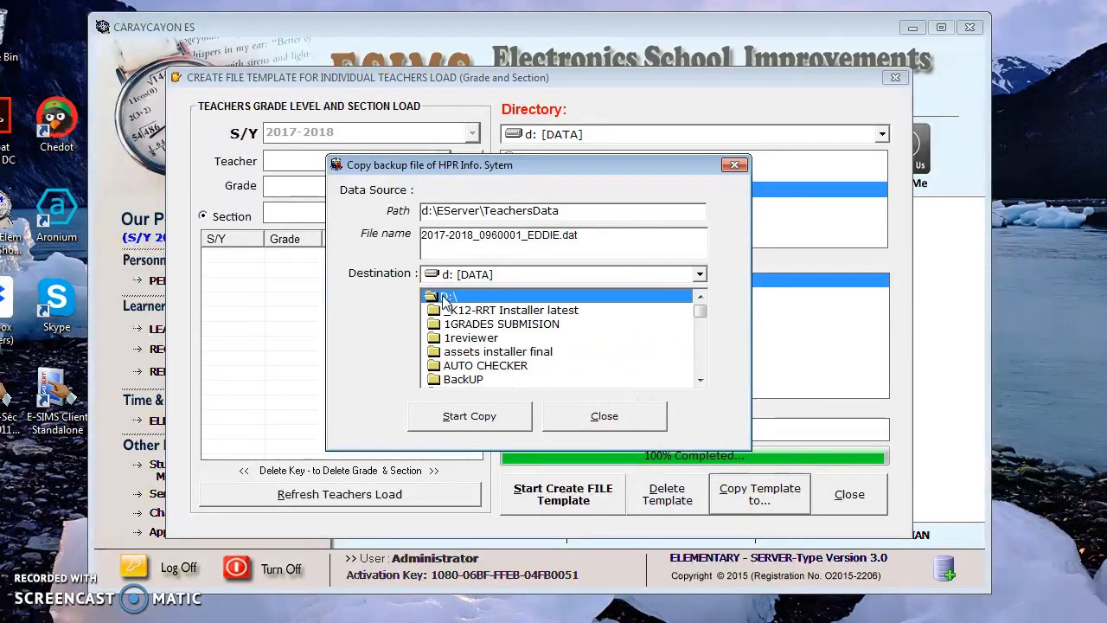
pyautogui.click(476, 418)
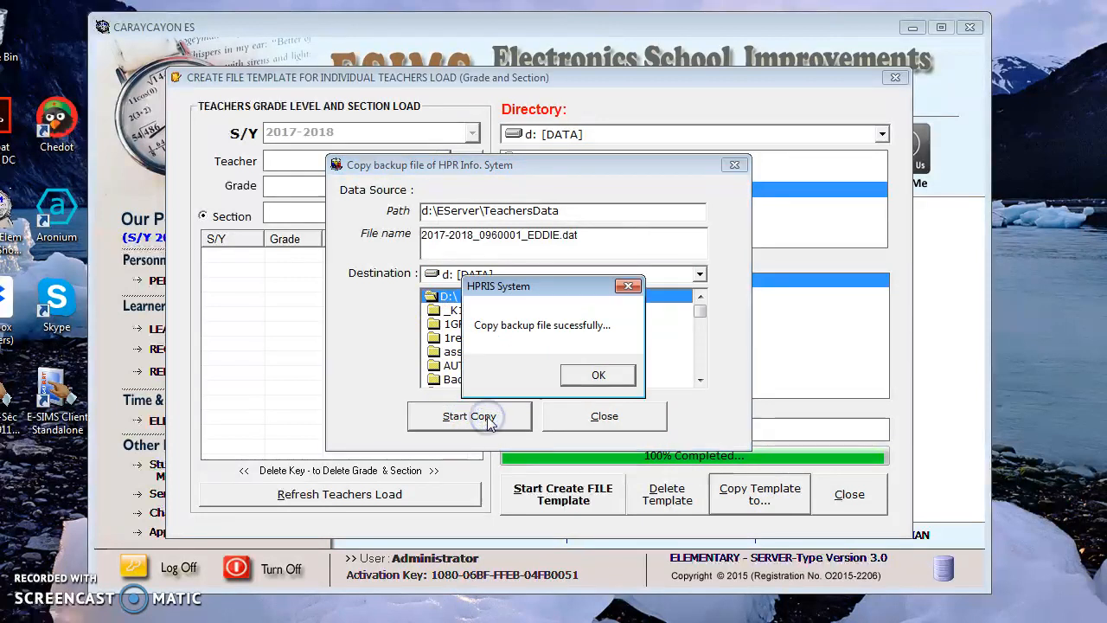
pyautogui.click(598, 375)
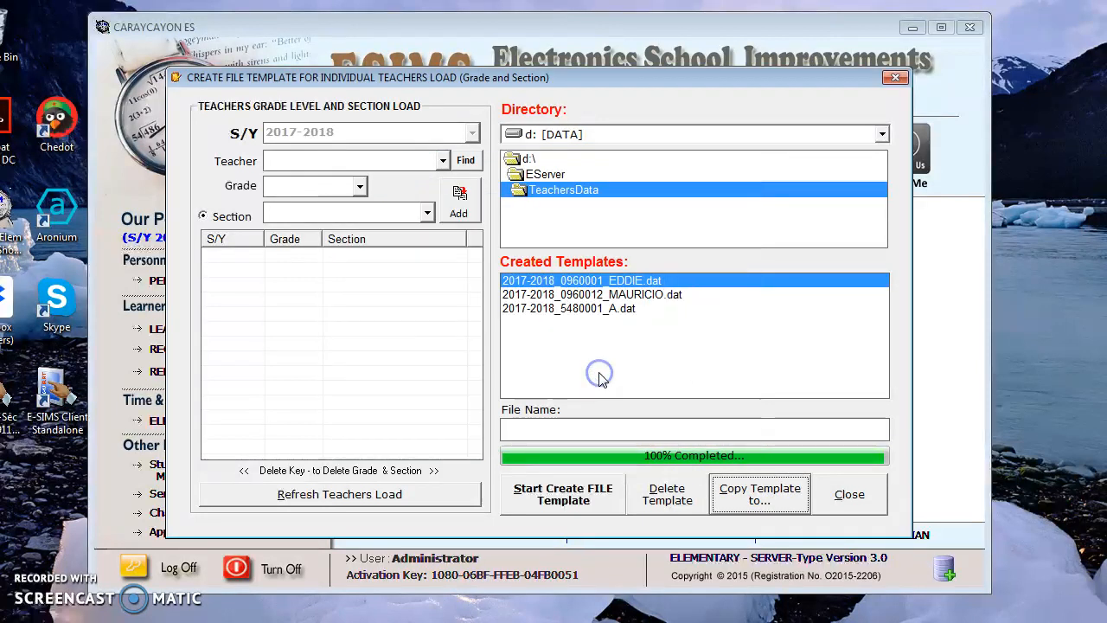
pyautogui.click(830, 495)
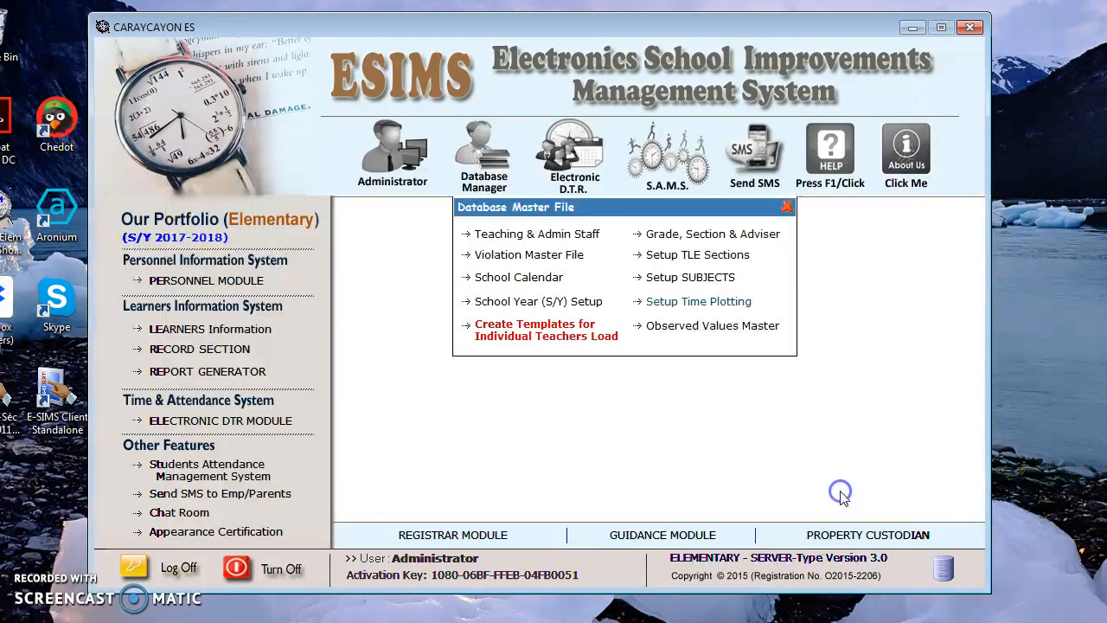
# - Close the school management system, move the E-SIMS Client Standalone shortcut to an open desktop area, and launch it
pyautogui.click(969, 29)
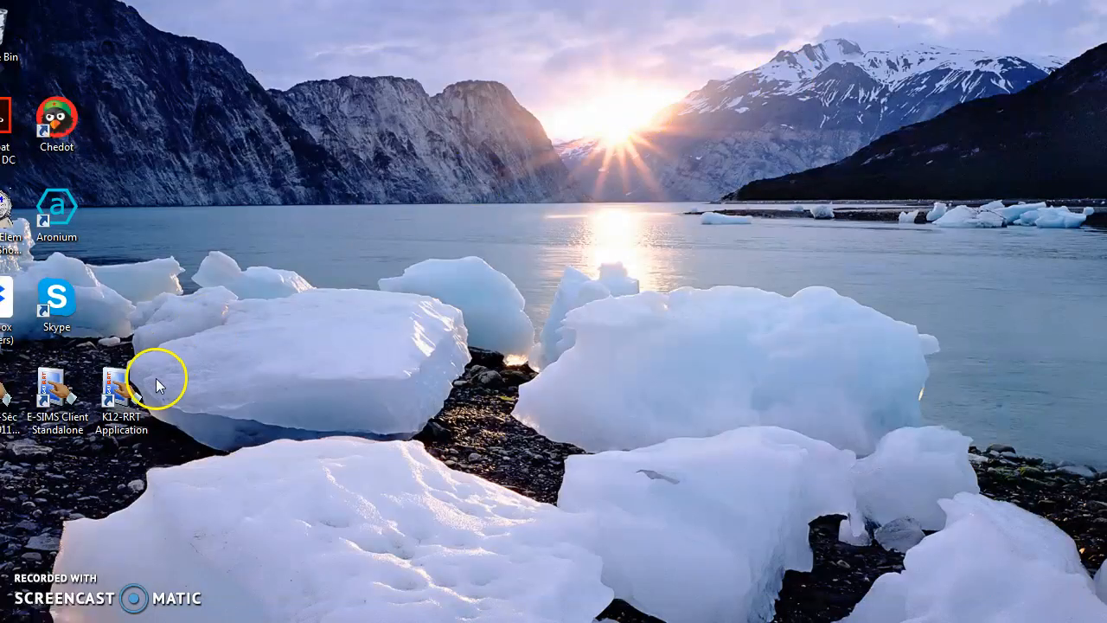
pyautogui.moveTo(55, 395); pyautogui.dragTo(371, 108)
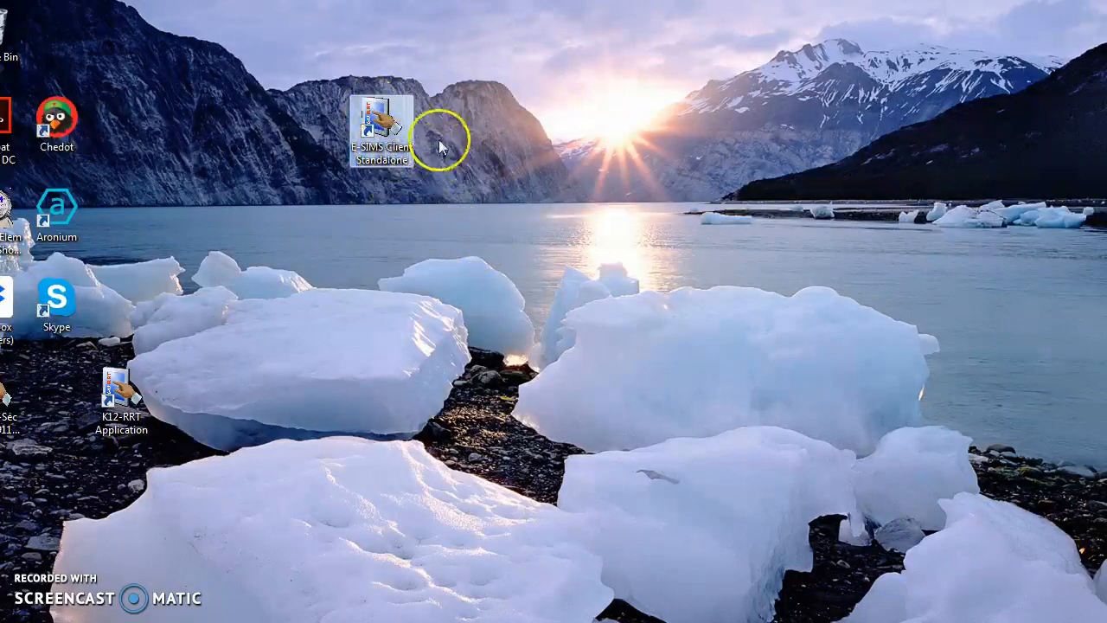
pyautogui.doubleClick(381, 122)
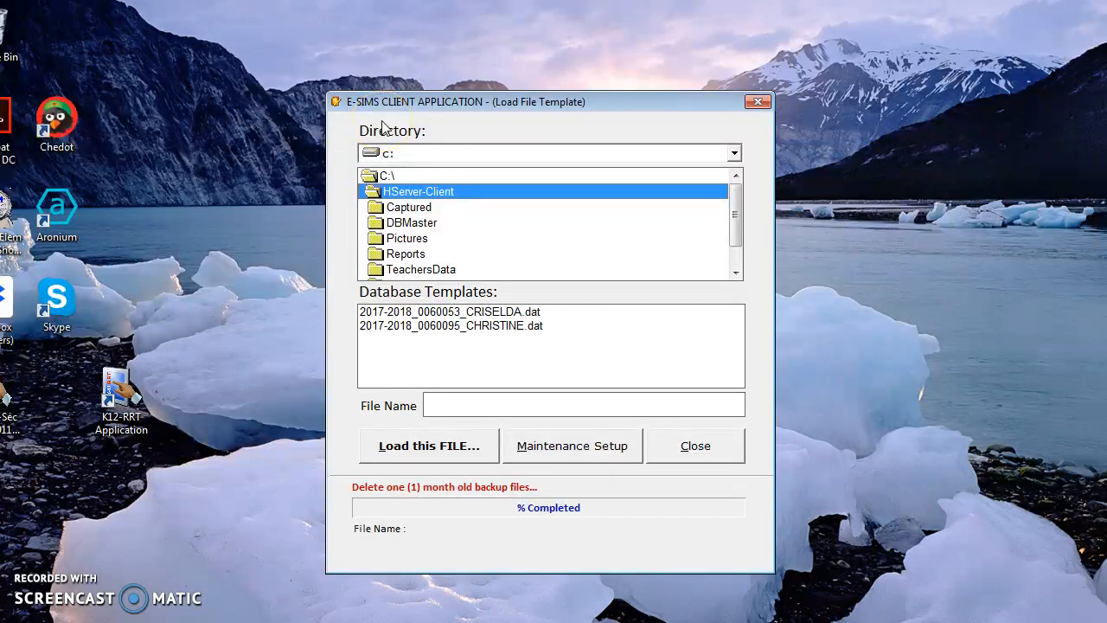
# - Load the teacher's copied template file from the root of drive D into the E-SIMS Client
pyautogui.click(734, 153)
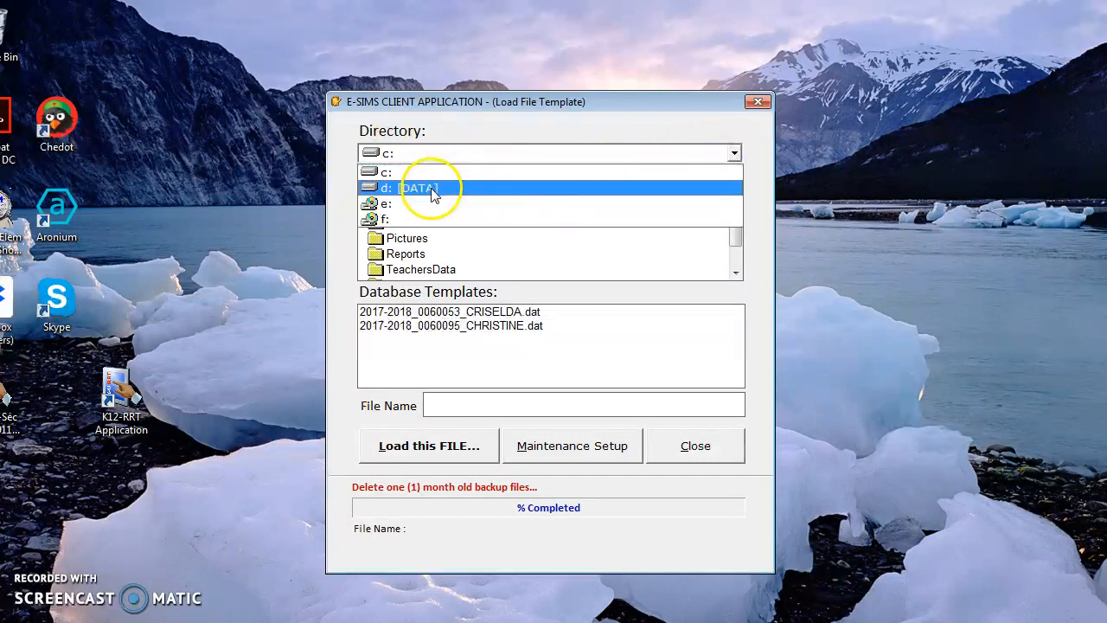
pyautogui.click(430, 188)
pyautogui.click(732, 190)
pyautogui.moveTo(733, 190); pyautogui.dragTo(757, 259)
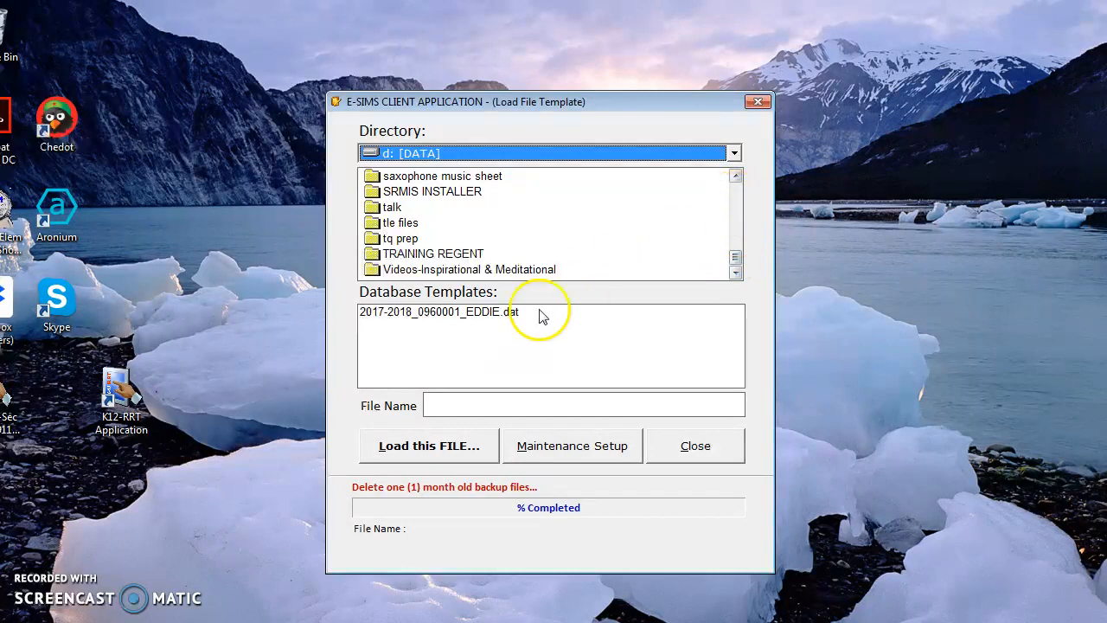
pyautogui.click(493, 313)
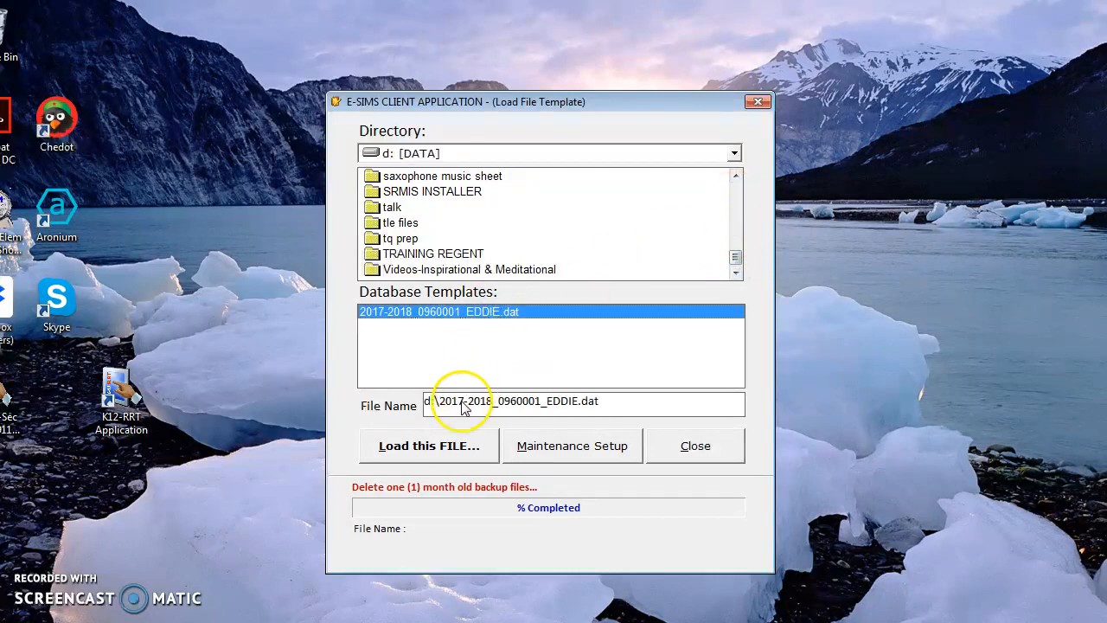
pyautogui.click(435, 446)
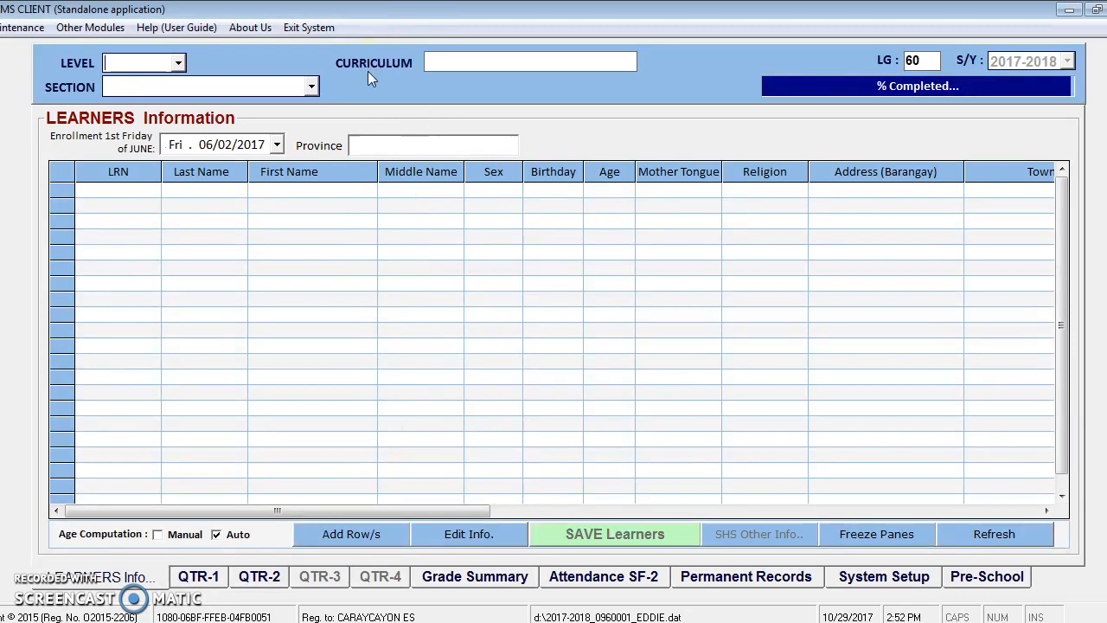
# - Take the client window out of full screen and widen it on both sides to fit the learners form
pyautogui.moveTo(448, 17); pyautogui.dragTo(585, 39)
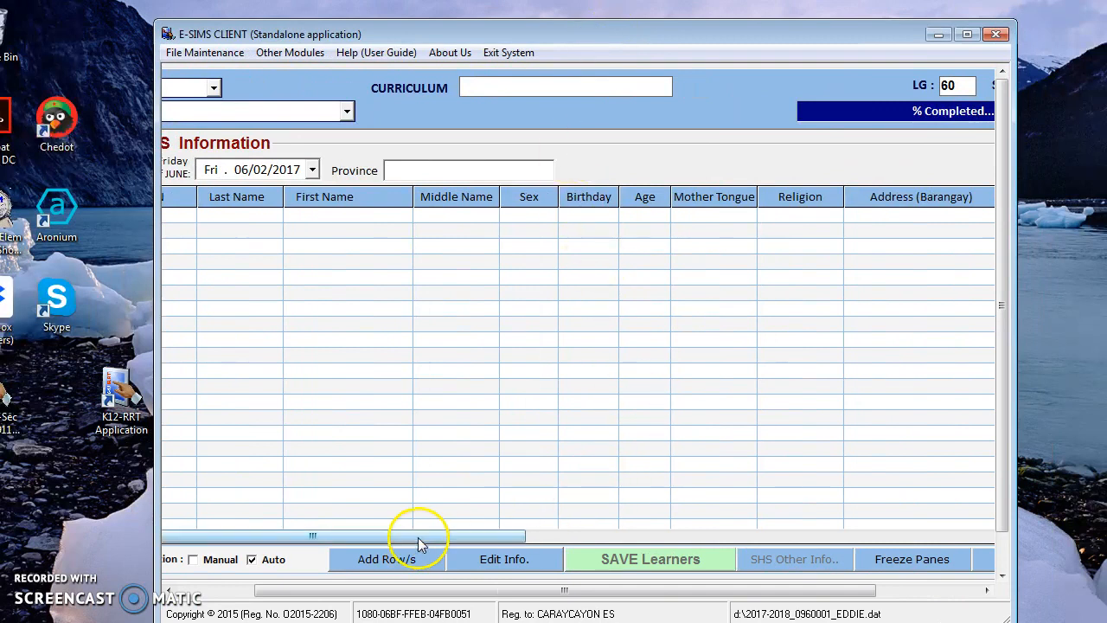
pyautogui.moveTo(475, 538); pyautogui.dragTo(502, 534)
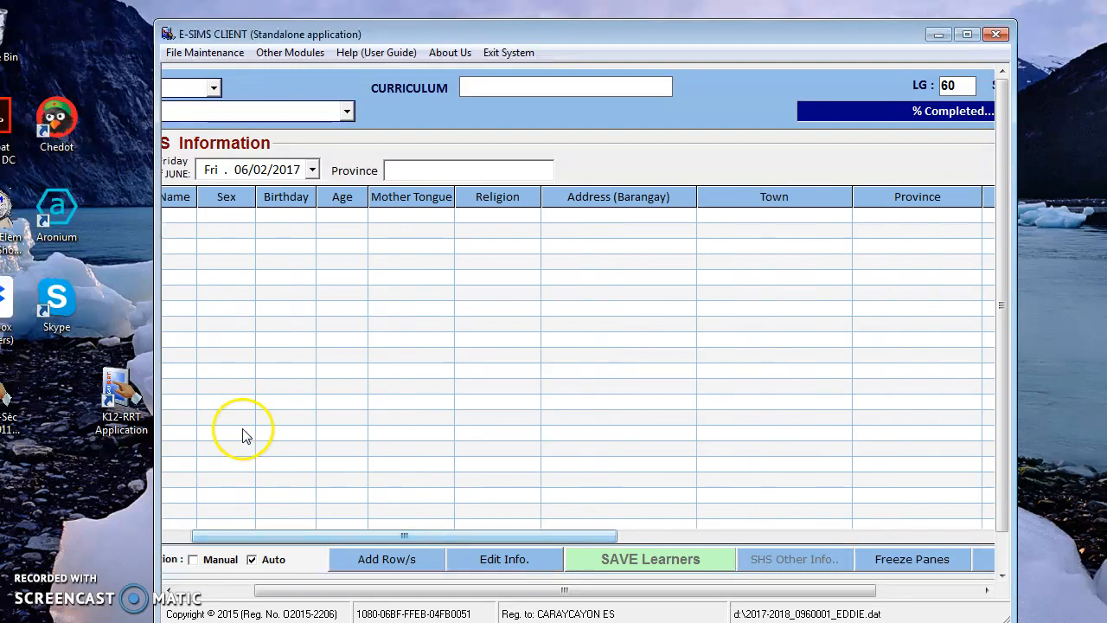
pyautogui.moveTo(155, 406); pyautogui.dragTo(9, 399)
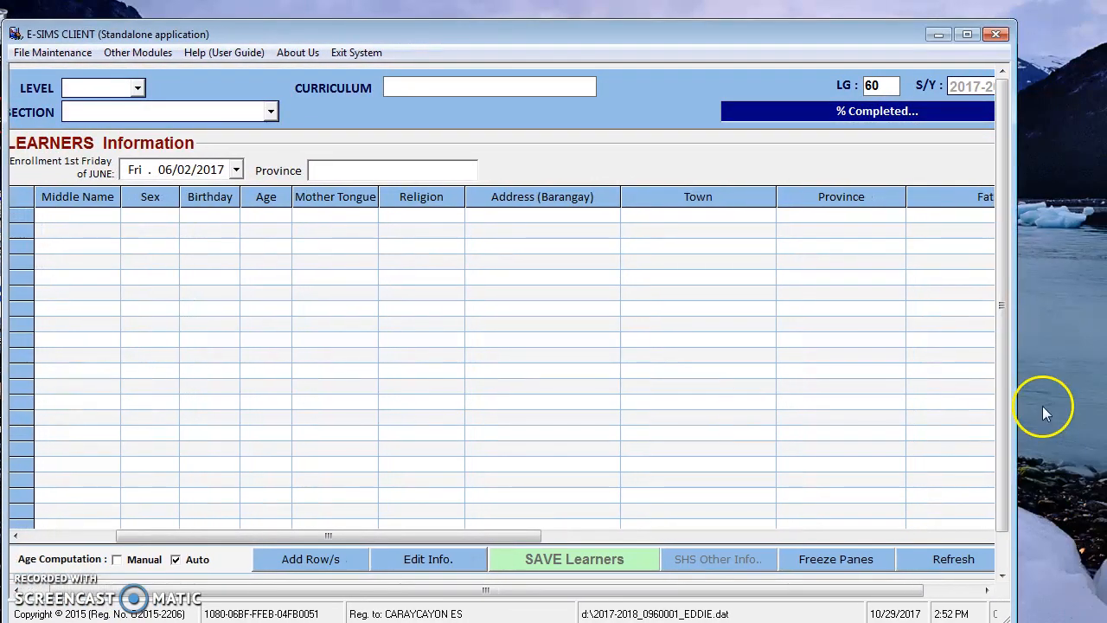
pyautogui.moveTo(1013, 332); pyautogui.dragTo(1088, 335)
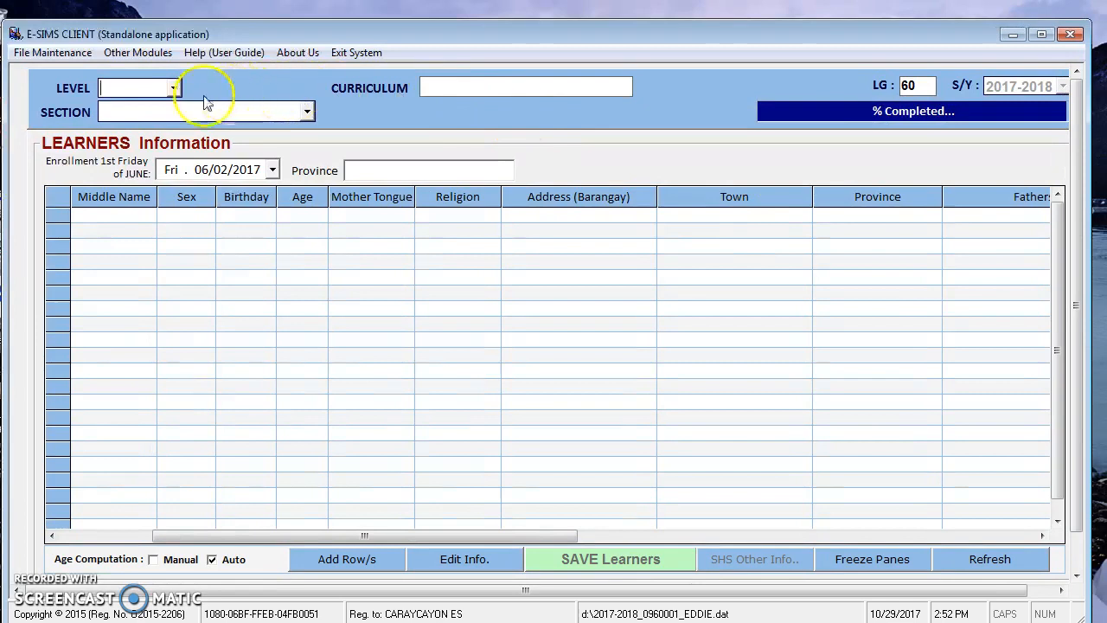
# - Display the learner records of Grade I, section DAISY
pyautogui.click(175, 89)
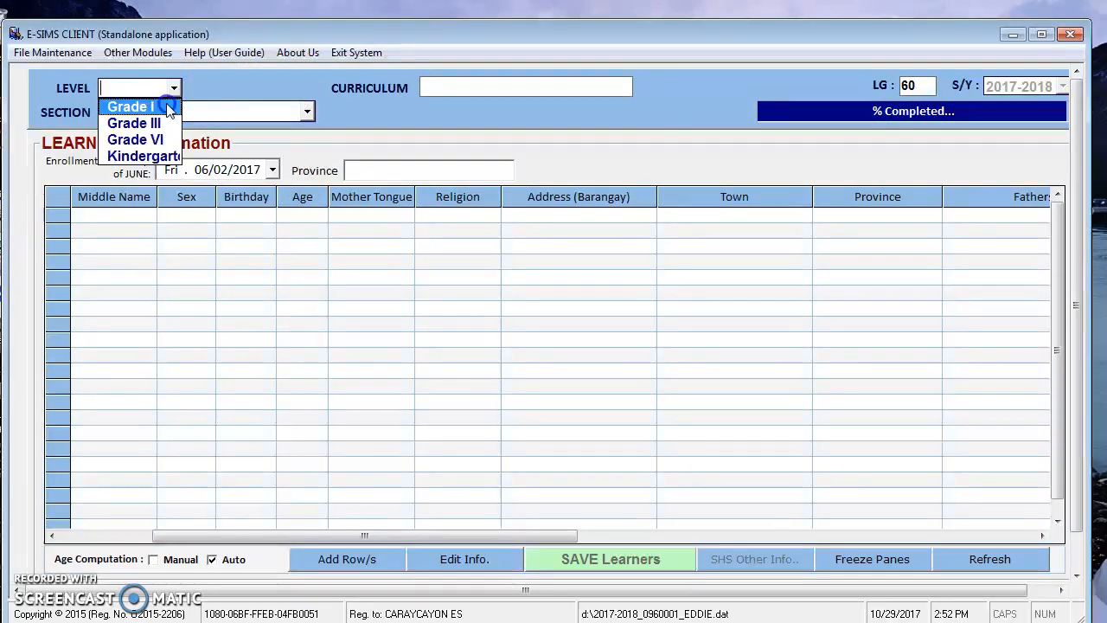
pyautogui.click(130, 106)
pyautogui.click(307, 111)
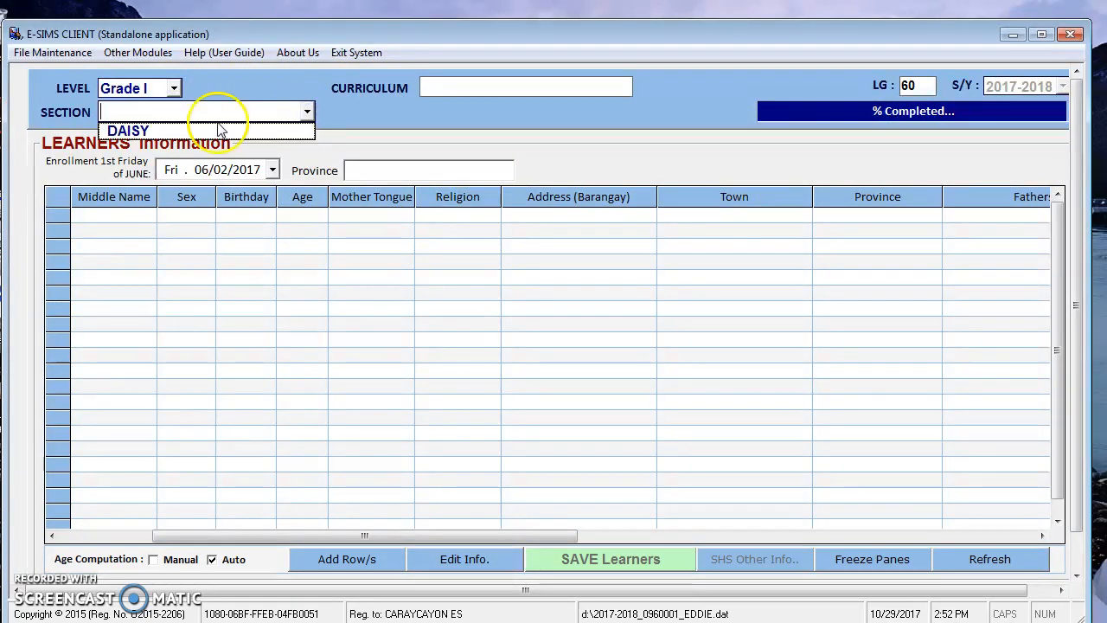
pyautogui.click(216, 131)
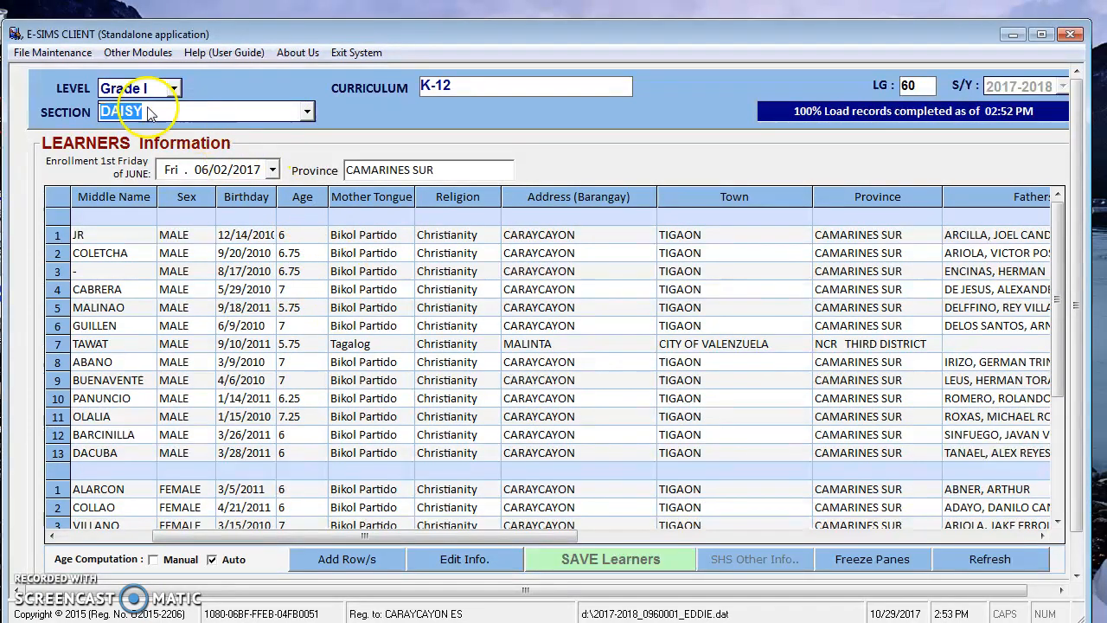
# - Display the learner records of Grade III, section ORCHIDS
pyautogui.click(173, 90)
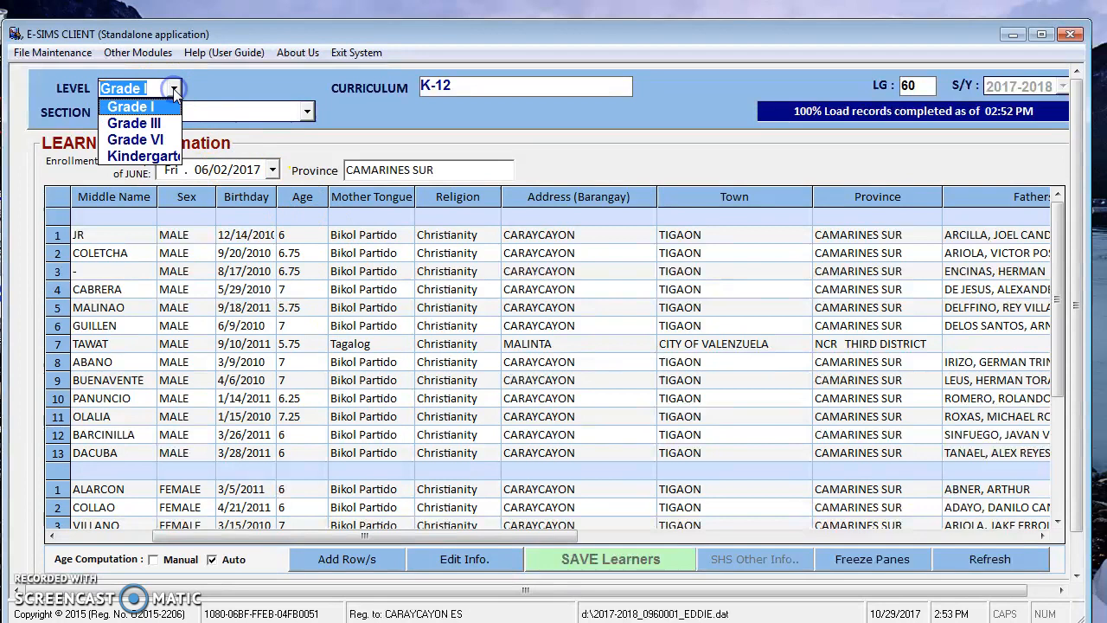
pyautogui.click(155, 118)
pyautogui.click(306, 111)
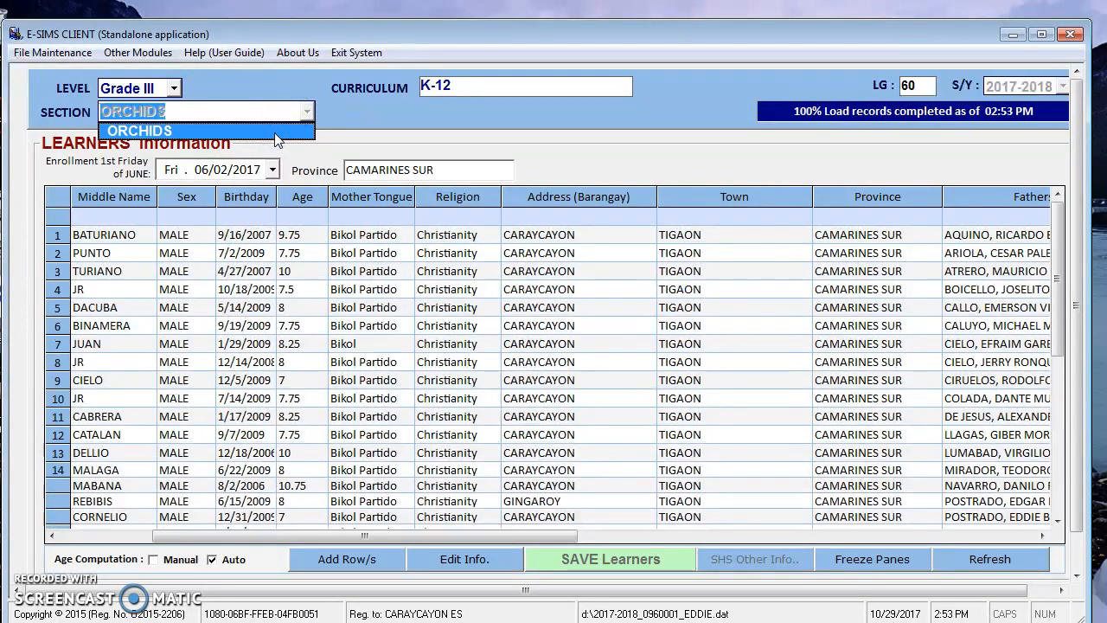
# - Display the learner records of Grade VI, section SATURN
pyautogui.click(275, 134)
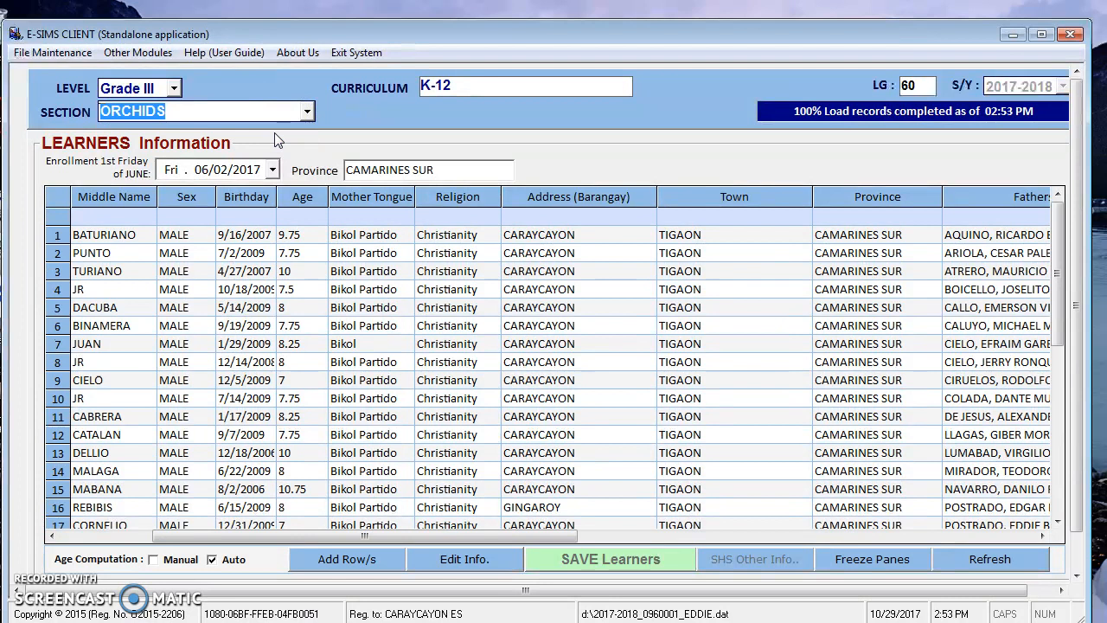
pyautogui.click(174, 88)
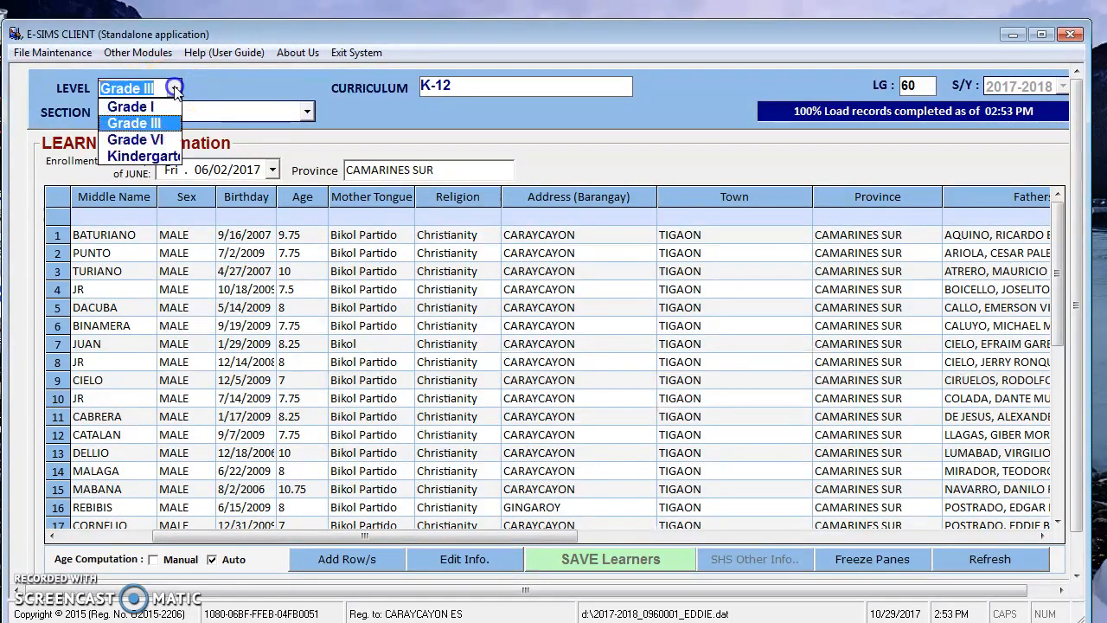
pyautogui.click(161, 139)
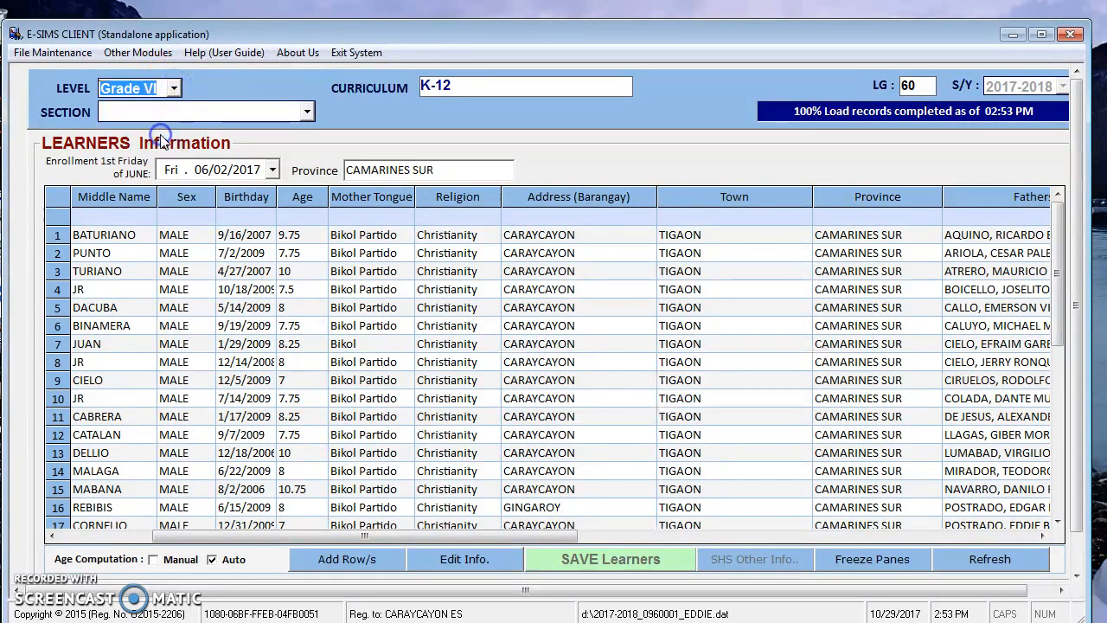
pyautogui.click(307, 112)
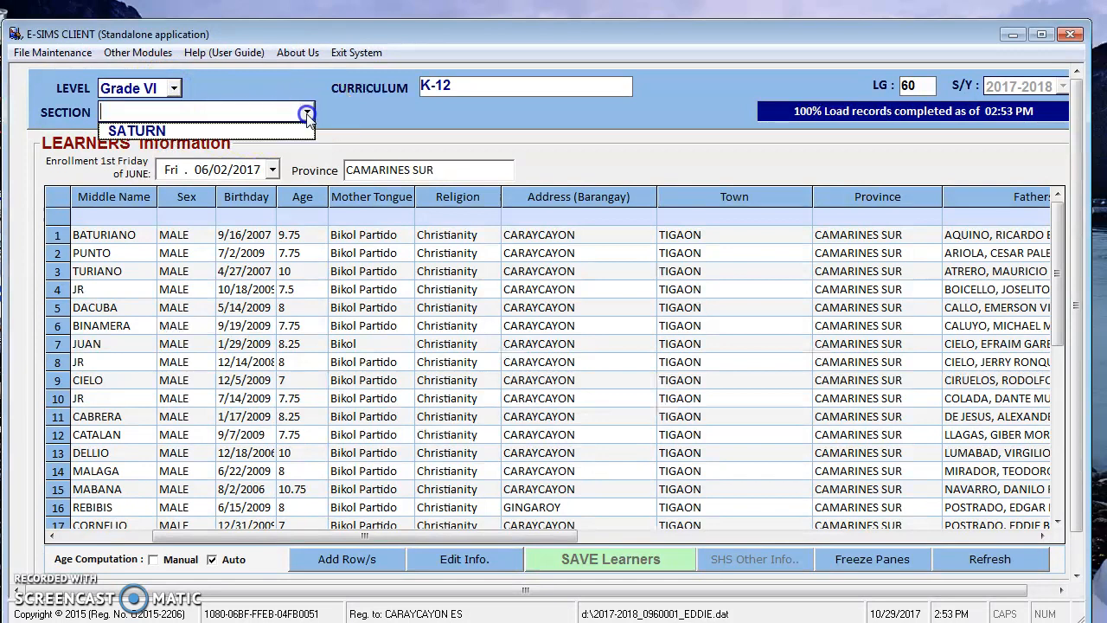
pyautogui.click(246, 130)
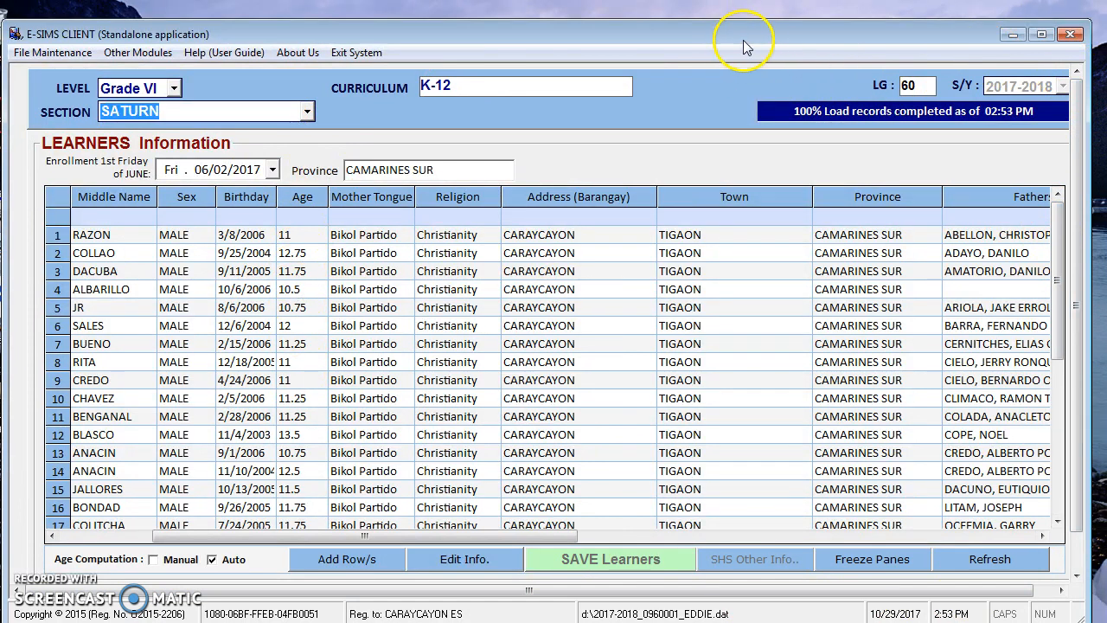
# - Open the section's first-quarter class record for the subject Filipino
pyautogui.moveTo(746, 34); pyautogui.dragTo(745, 17)
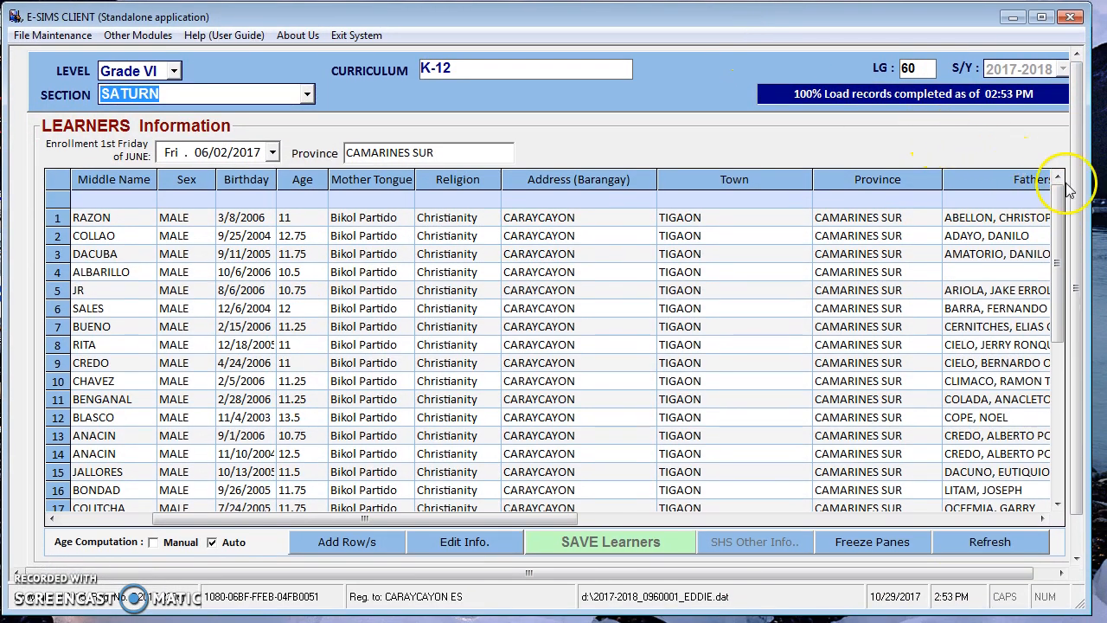
pyautogui.moveTo(1078, 192); pyautogui.dragTo(1079, 267)
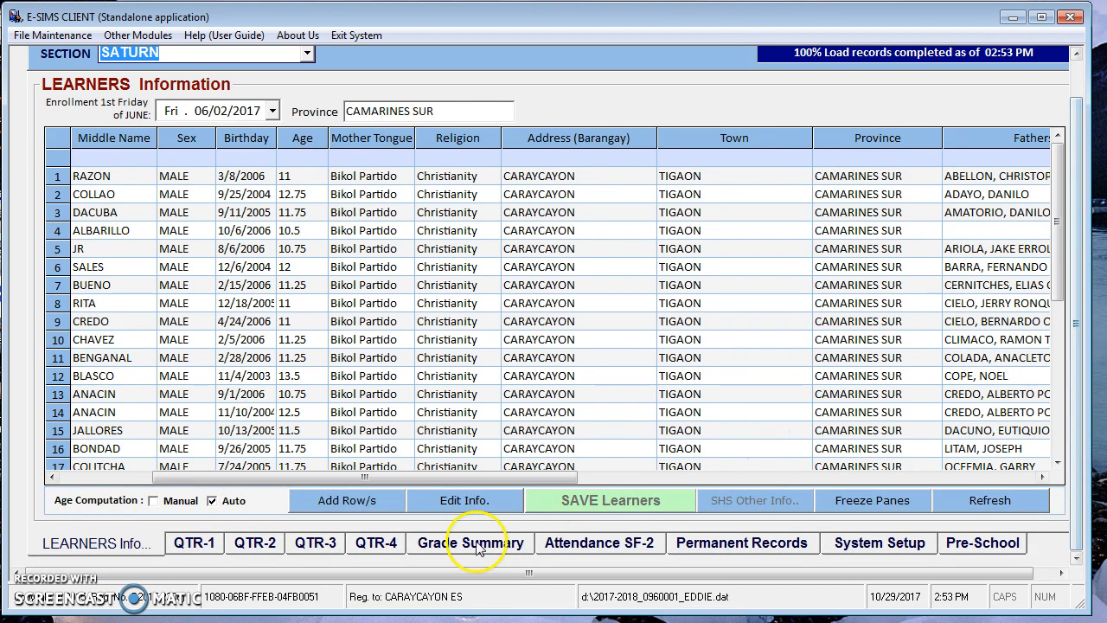
pyautogui.click(193, 543)
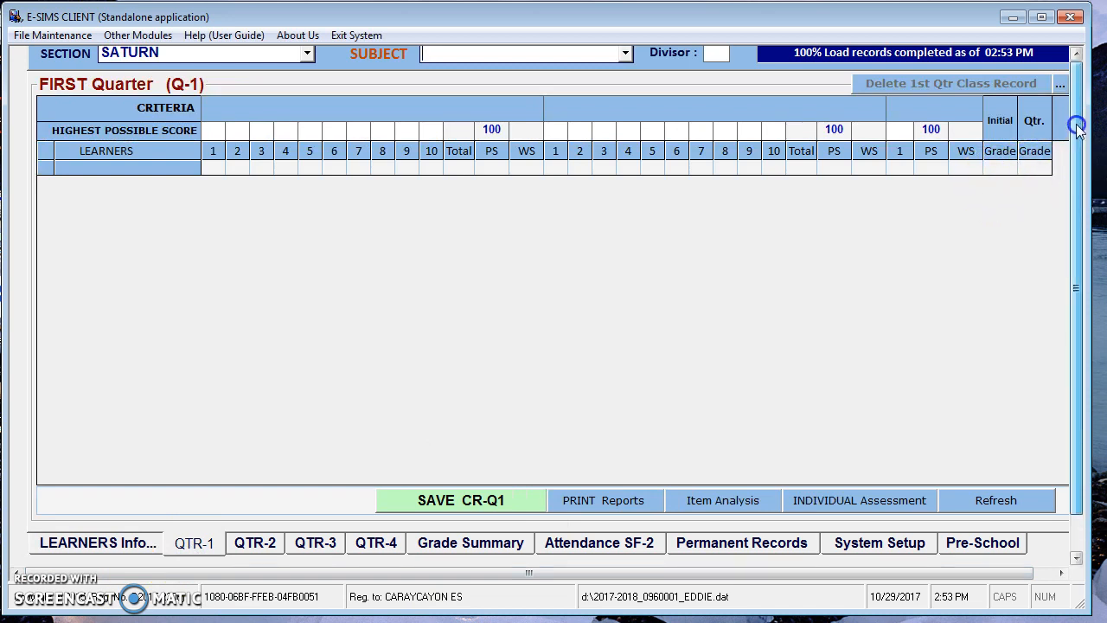
pyautogui.moveTo(1081, 179); pyautogui.dragTo(1080, 138)
pyautogui.click(614, 99)
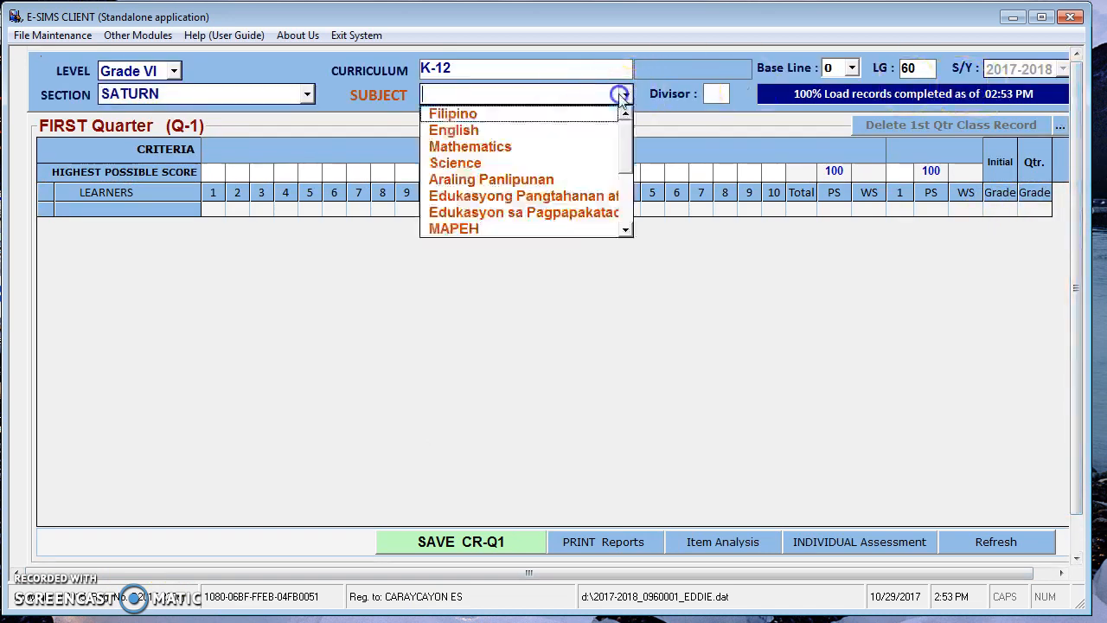
pyautogui.click(580, 113)
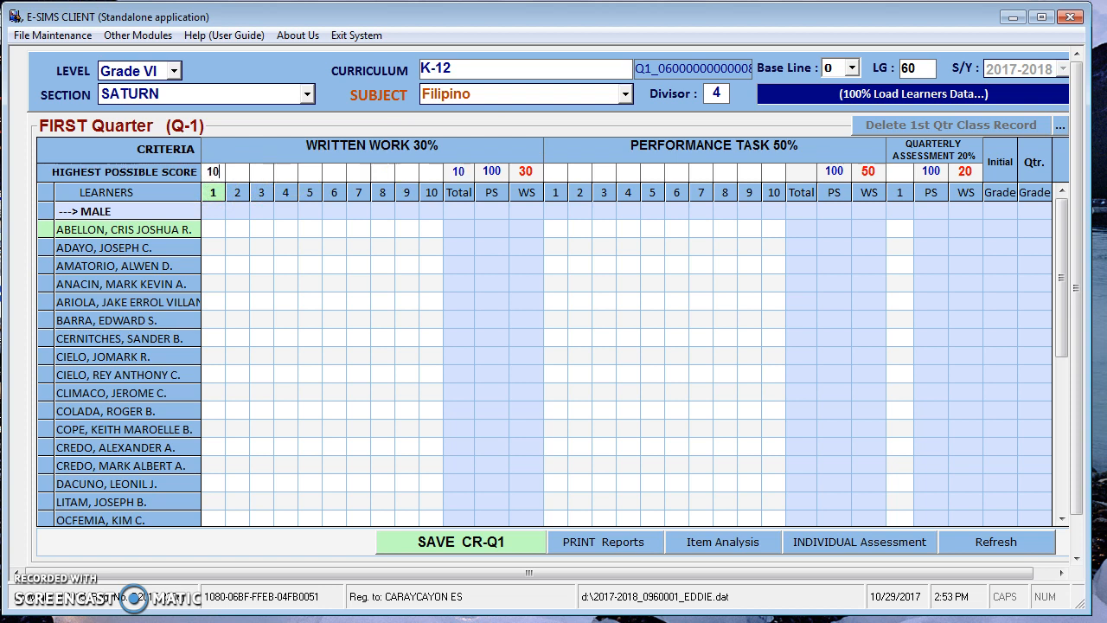
# - Set written work 1's highest possible score to 10 and score the first eight learners 8, 8, 9, 5, 6, 7, 5 and 6
pyautogui.click(219, 235)
pyautogui.press('Return')
pyautogui.write('8')
pyautogui.press('Return')
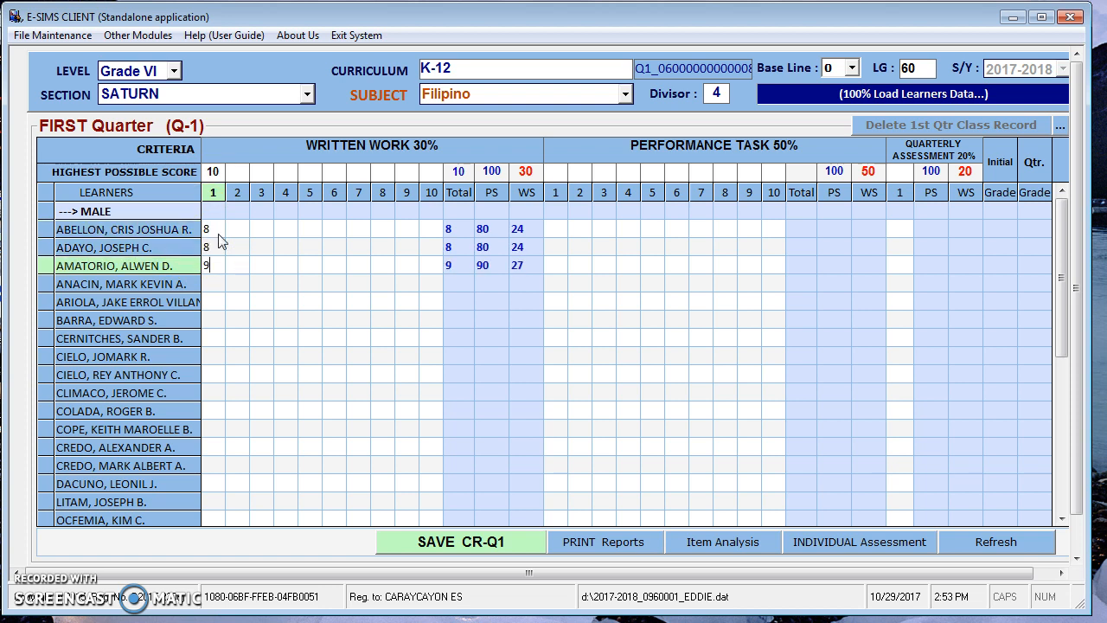
pyautogui.press('Return')
pyautogui.write('5')
pyautogui.press('Return')
pyautogui.write('6')
pyautogui.press('Return')
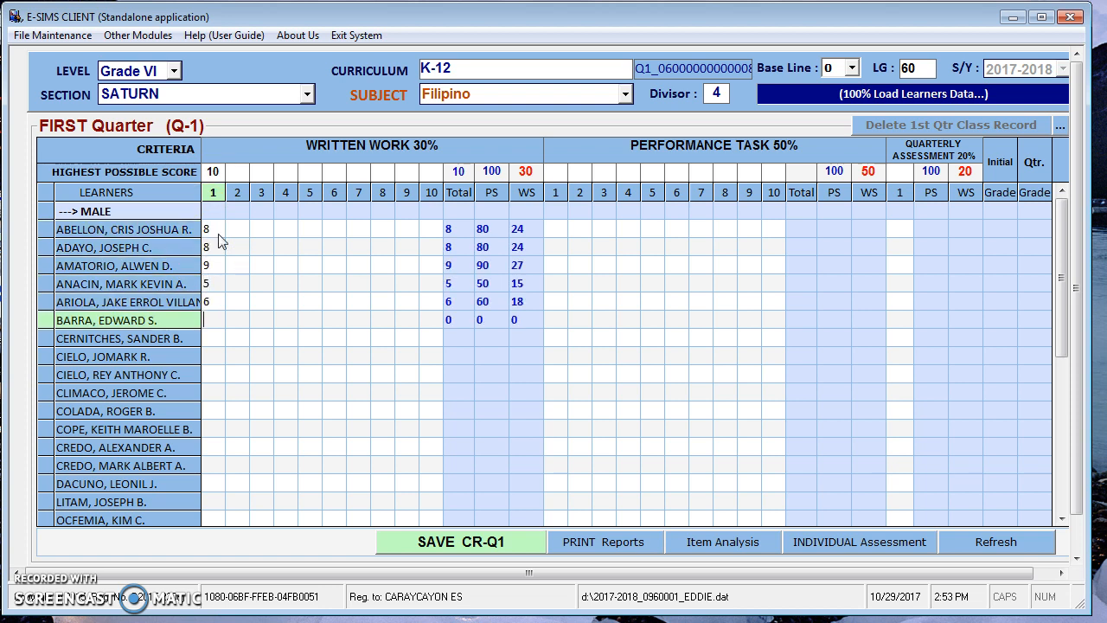
pyautogui.press('Return')
pyautogui.write('5')
pyautogui.press('Return')
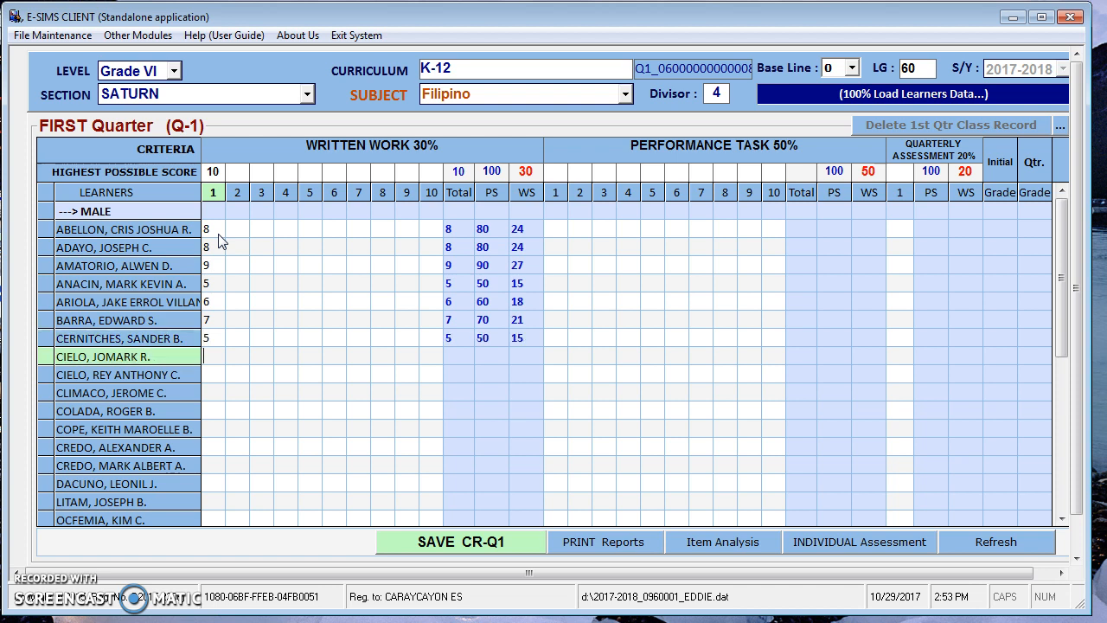
pyautogui.press('Return')
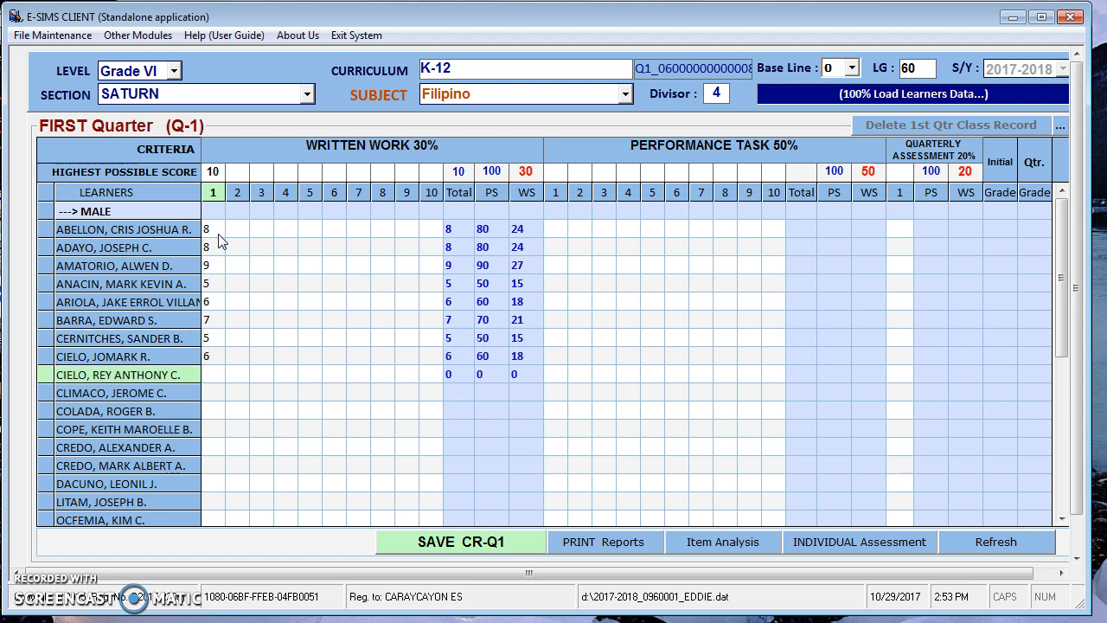
# - Set performance task 1's highest possible score to 10 and score the first nine learners 8, 6, 5, 4, 3, 2, 1, 8 and 9
pyautogui.click(556, 172)
pyautogui.click(559, 232)
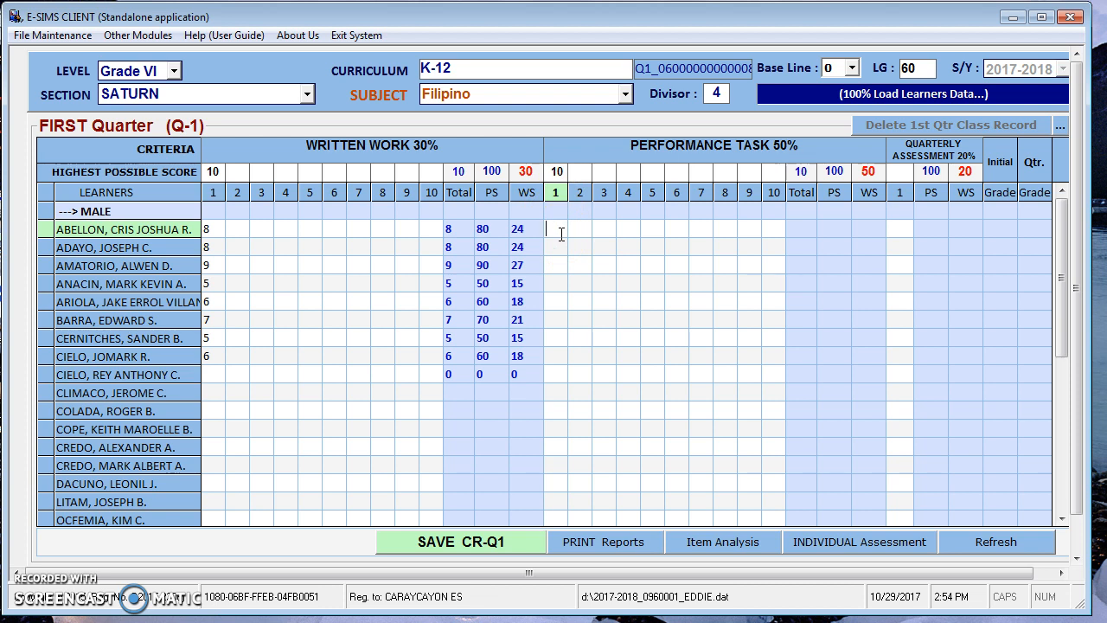
pyautogui.write('8')
pyautogui.press('Return')
pyautogui.write('6')
pyautogui.press('Return')
pyautogui.write('5')
pyautogui.press('Return')
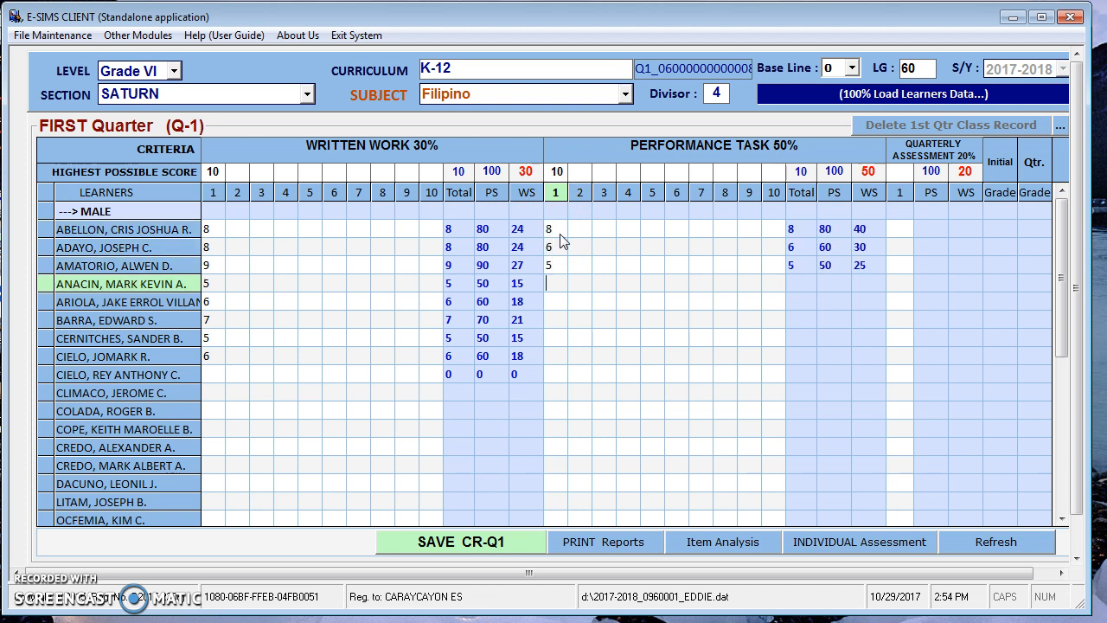
pyautogui.write('4')
pyautogui.press('Return')
pyautogui.write('3')
pyautogui.press('Return')
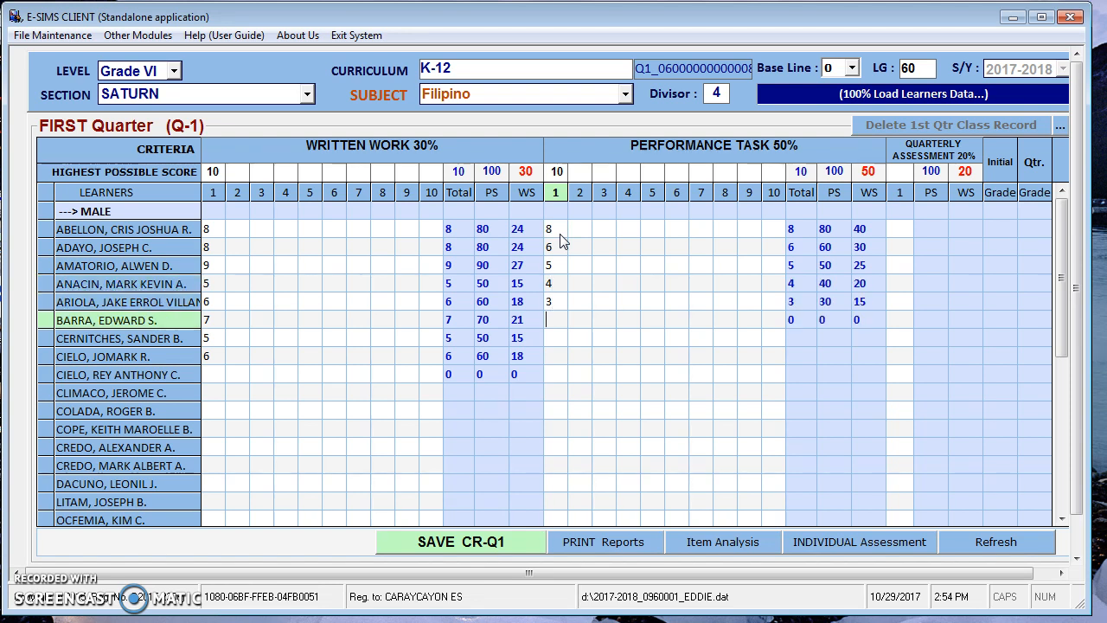
pyautogui.press('Return')
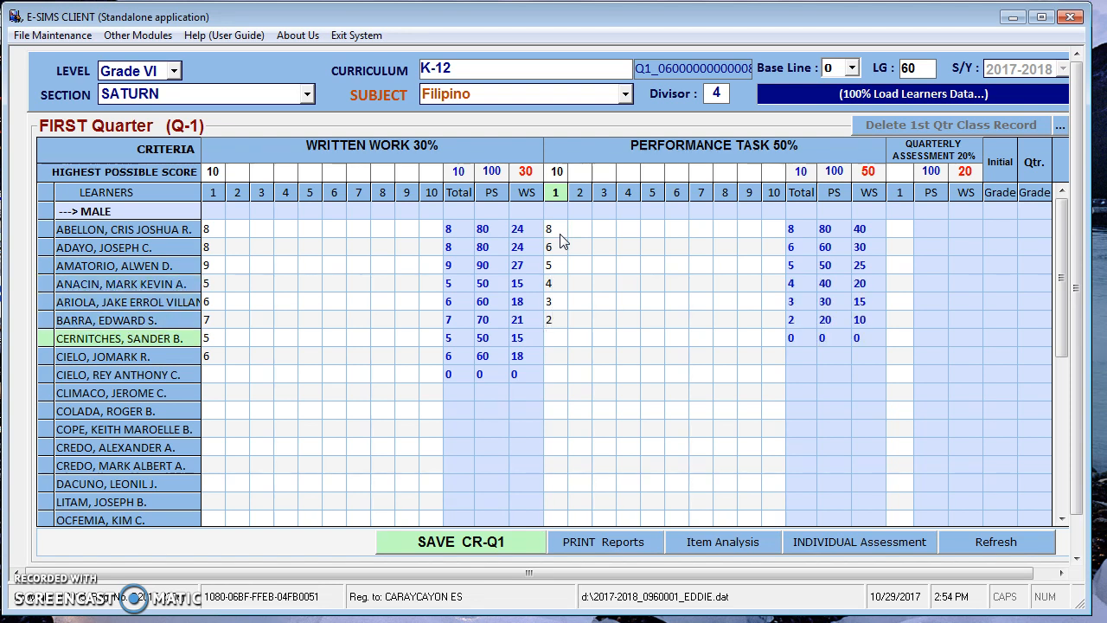
pyautogui.press('Return')
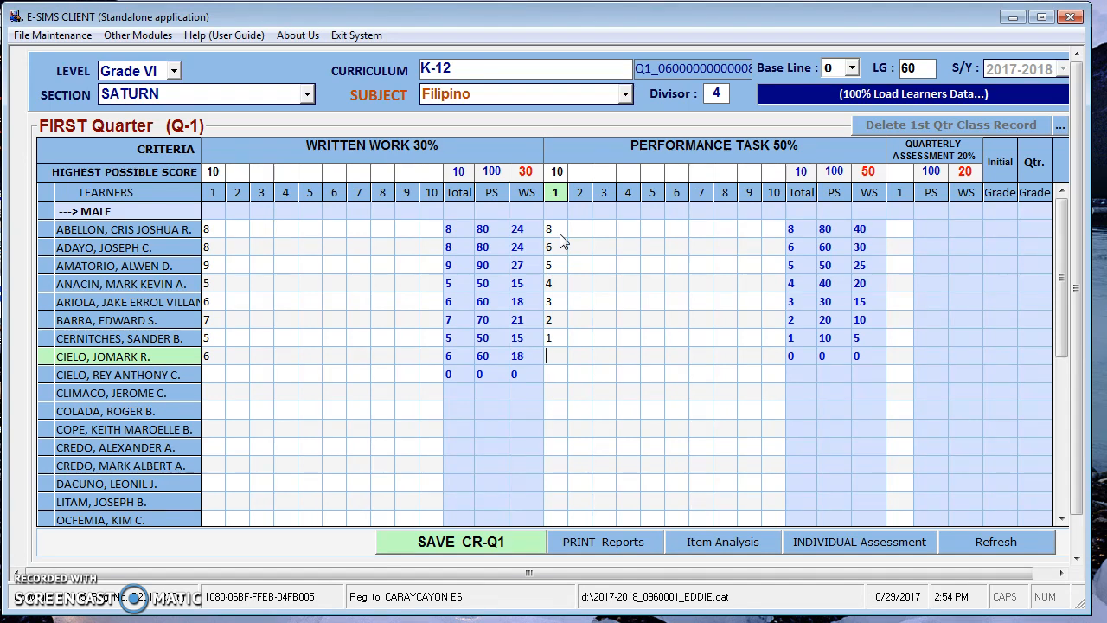
pyautogui.press('Return')
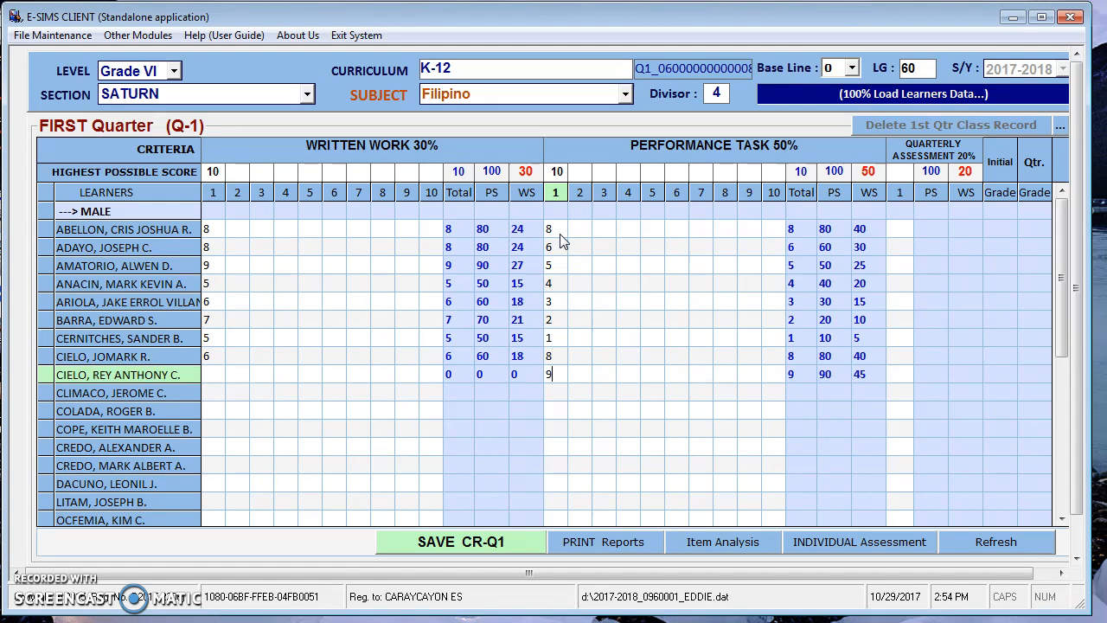
# - Set the quarterly assessment's highest possible score to 50 and score the first nine learners 25, 45, 34, 46, 23, 45, 23, 43 and 42
pyautogui.click(912, 173)
pyautogui.click(906, 231)
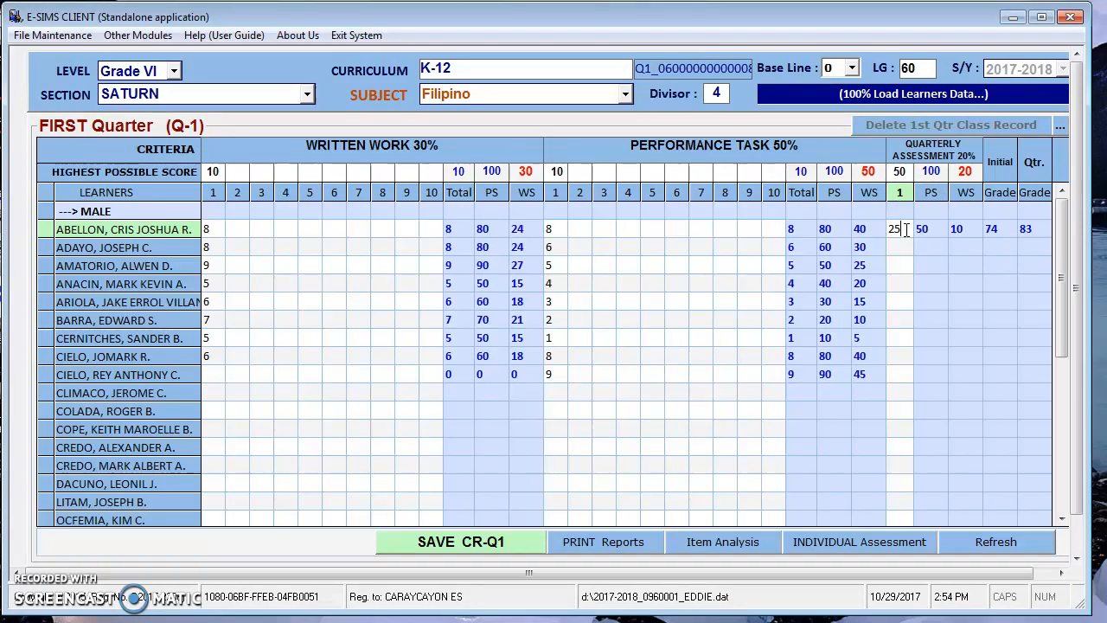
pyautogui.press('Return')
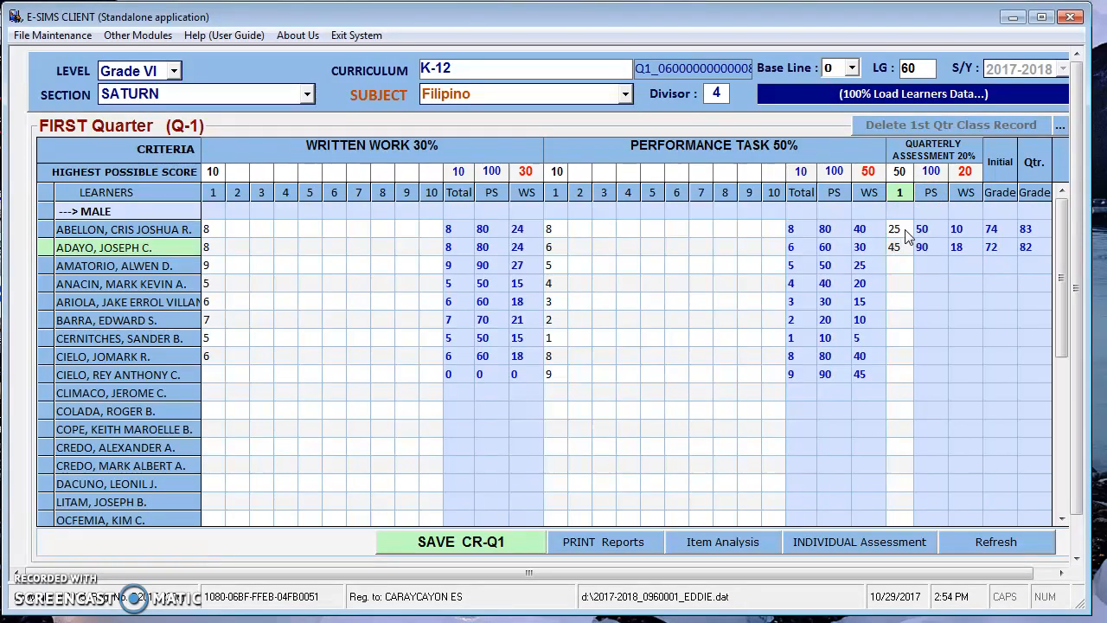
pyautogui.press('Return')
pyautogui.press('Return')
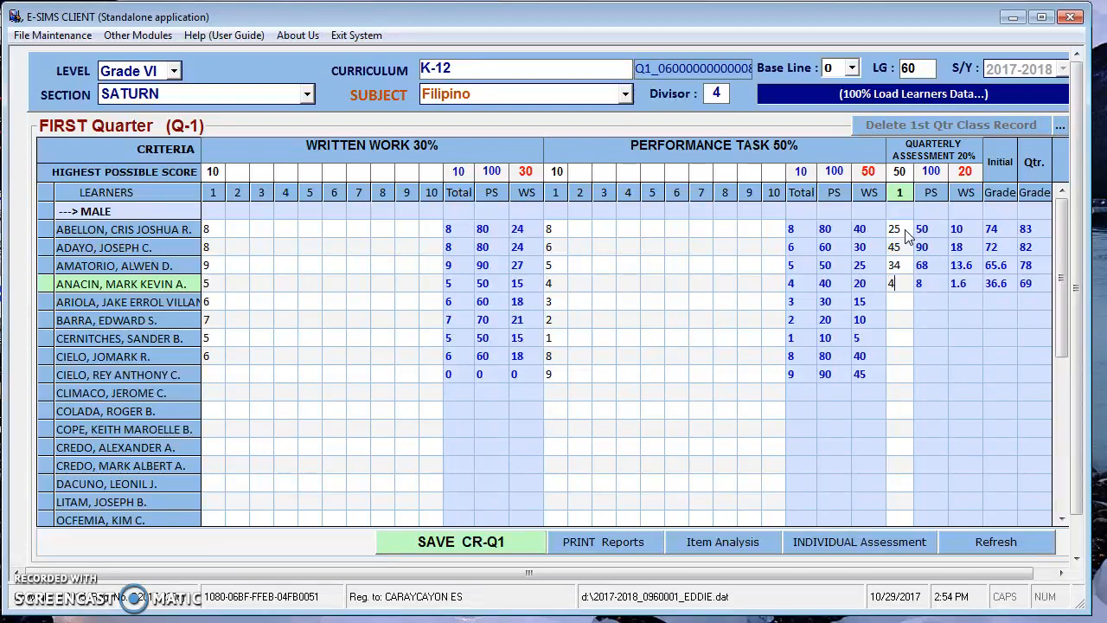
pyautogui.press('Return')
pyautogui.press('Return')
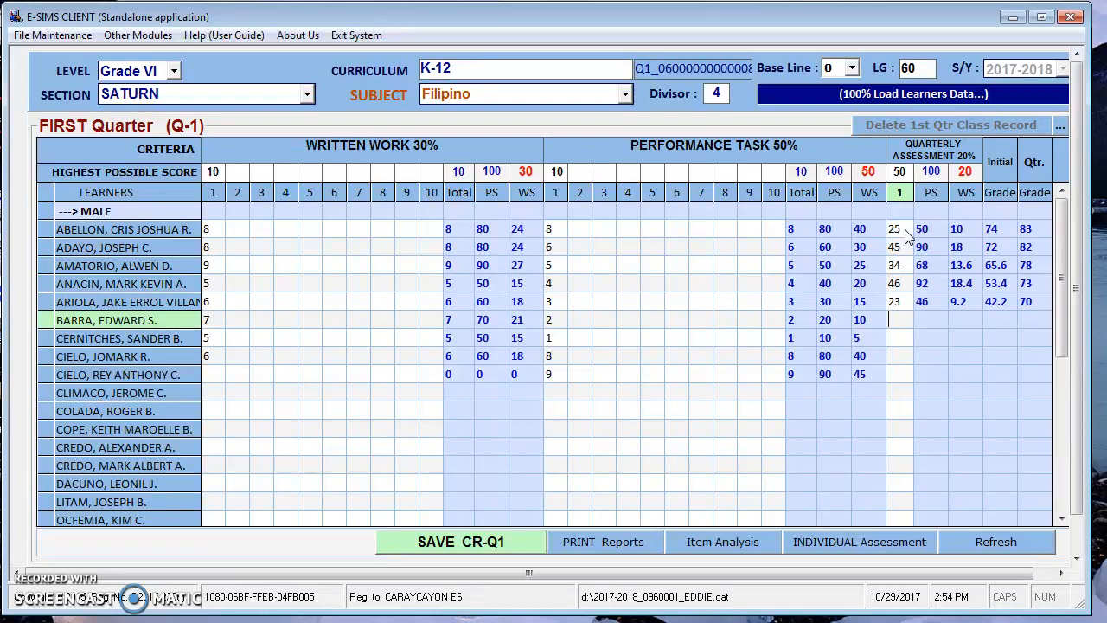
pyautogui.press('Return')
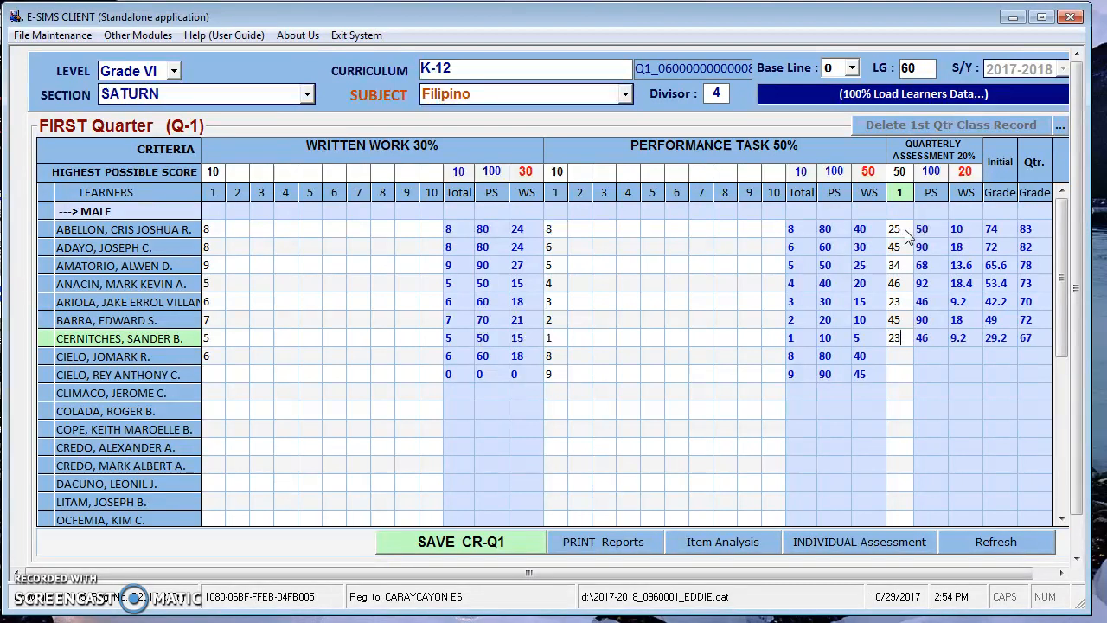
pyautogui.press('Return')
pyautogui.press('Return')
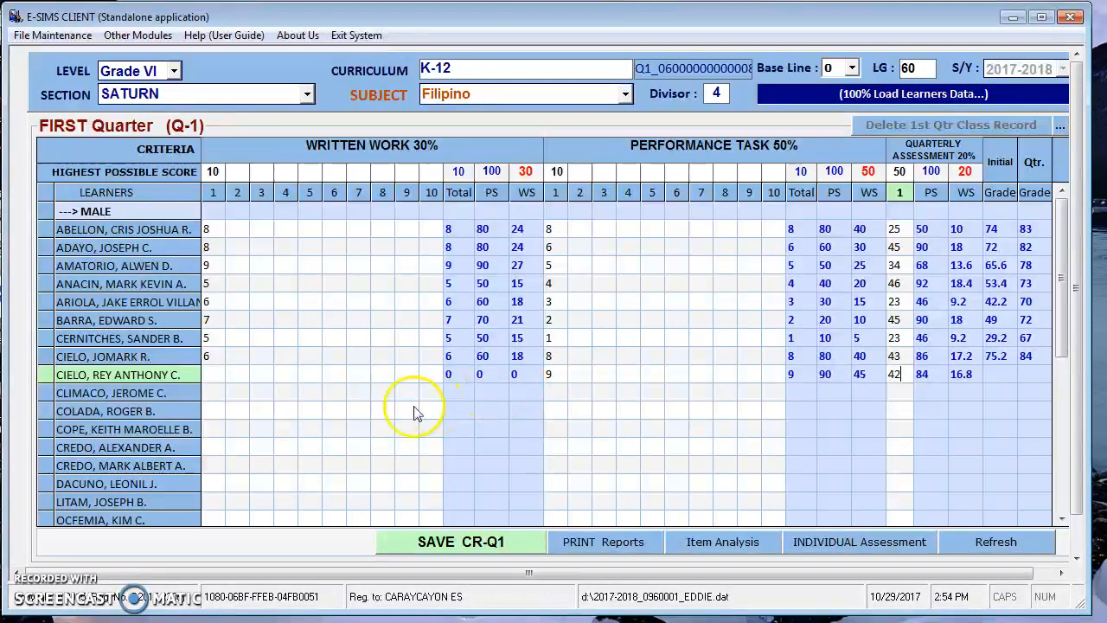
# - Enter 9 as the ninth learner's written work 1 score and save the first-quarter class record
pyautogui.click(214, 375)
pyautogui.write('9')
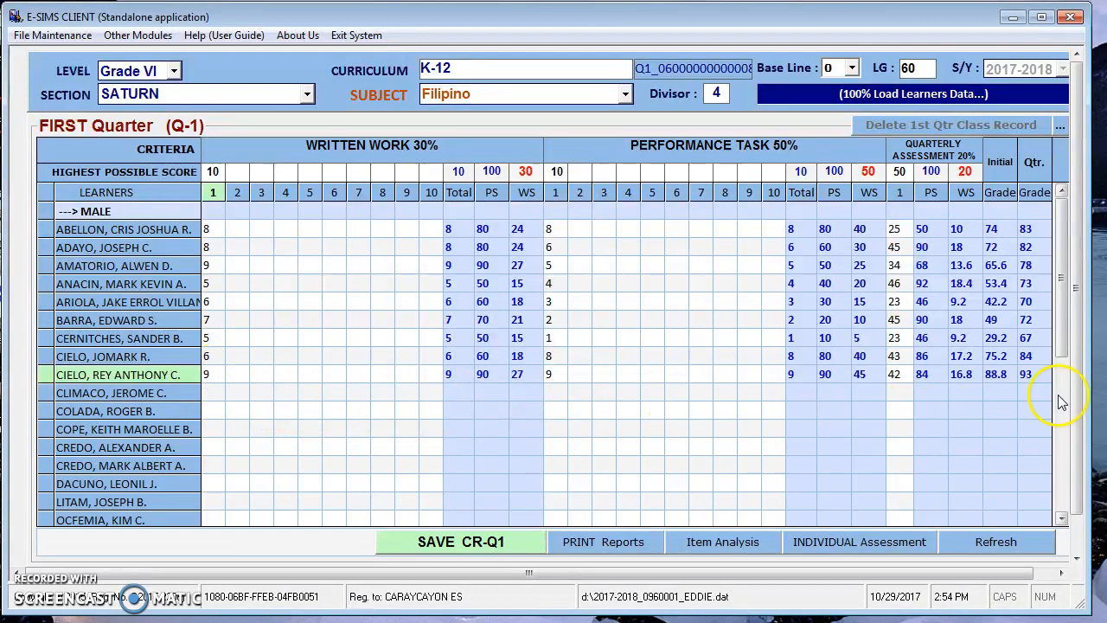
pyautogui.click(423, 541)
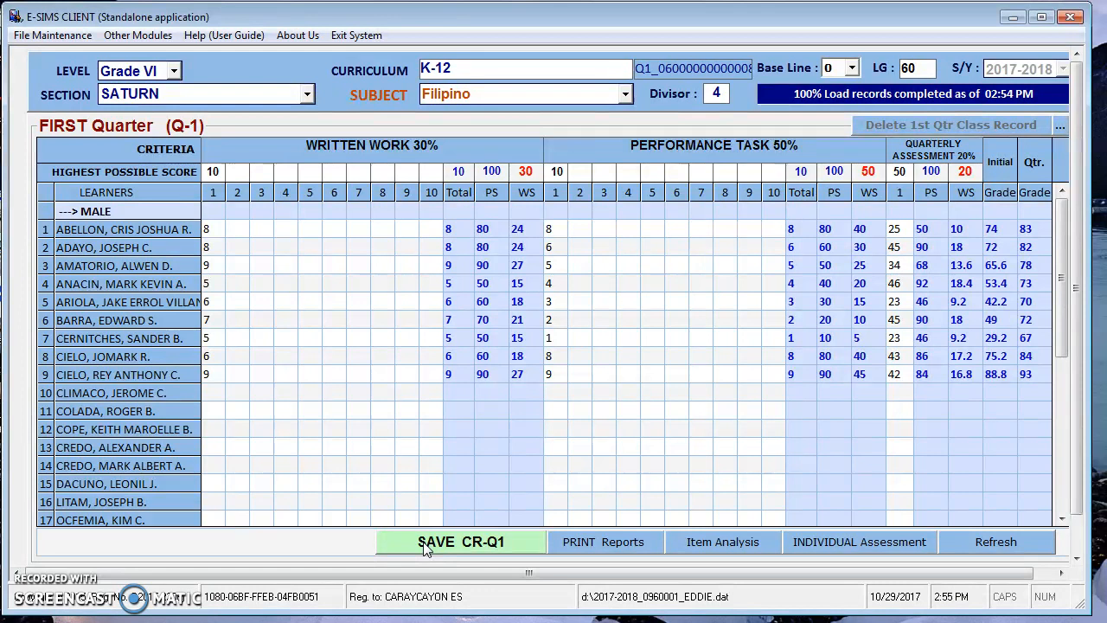
# - Quit the E-SIMS Client and open the DBMaster folder inside HServer-Client on drive C in Windows Explorer
pyautogui.click(1072, 17)
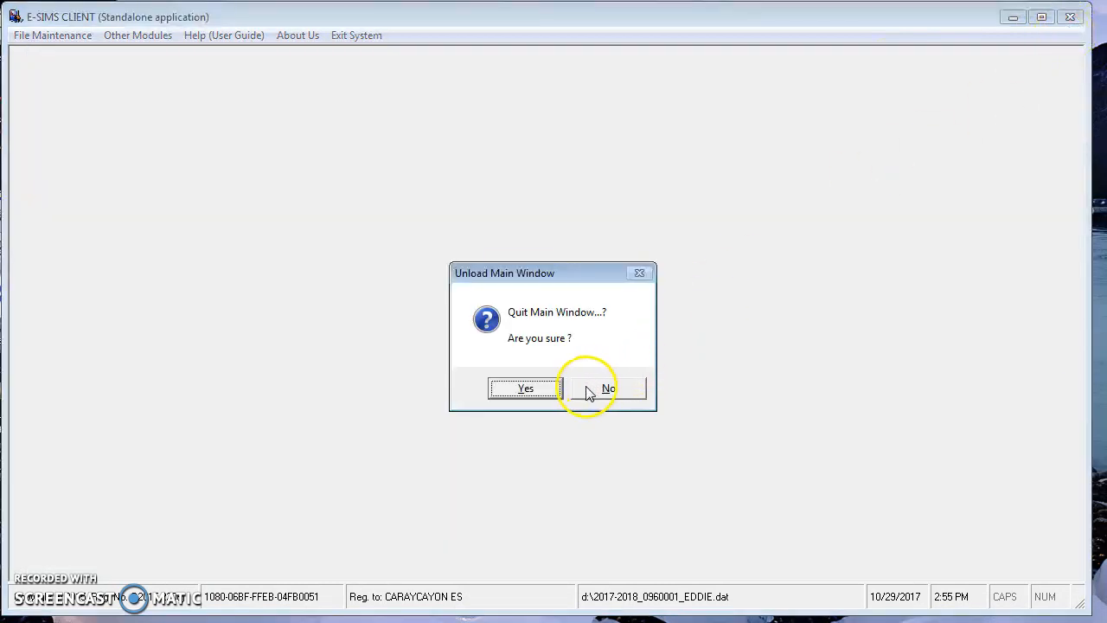
pyautogui.click(521, 389)
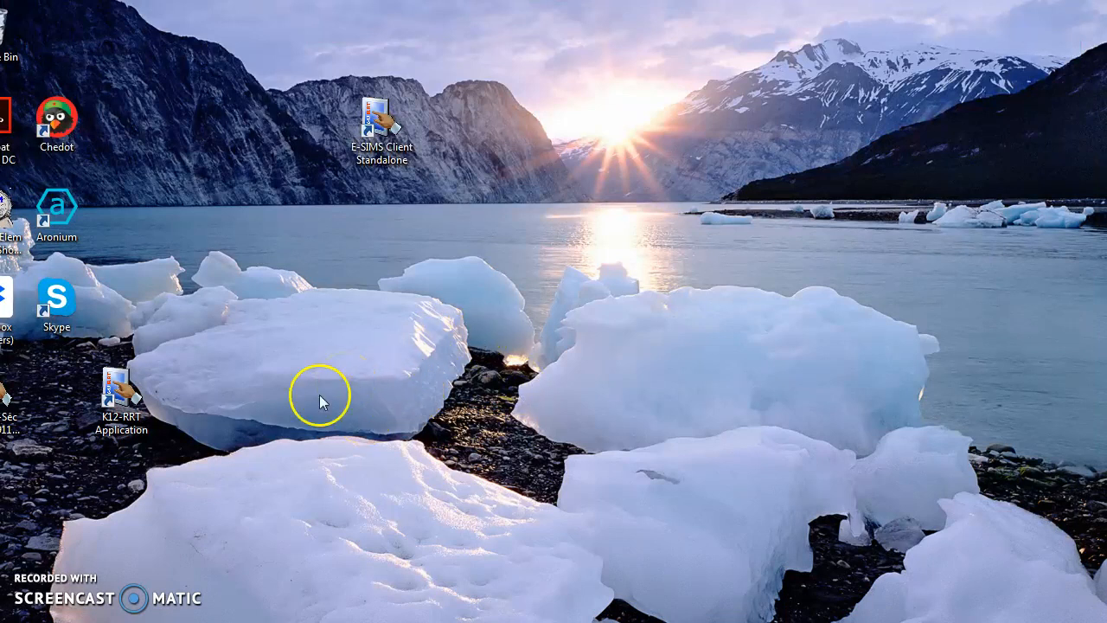
pyautogui.click(18, 615)
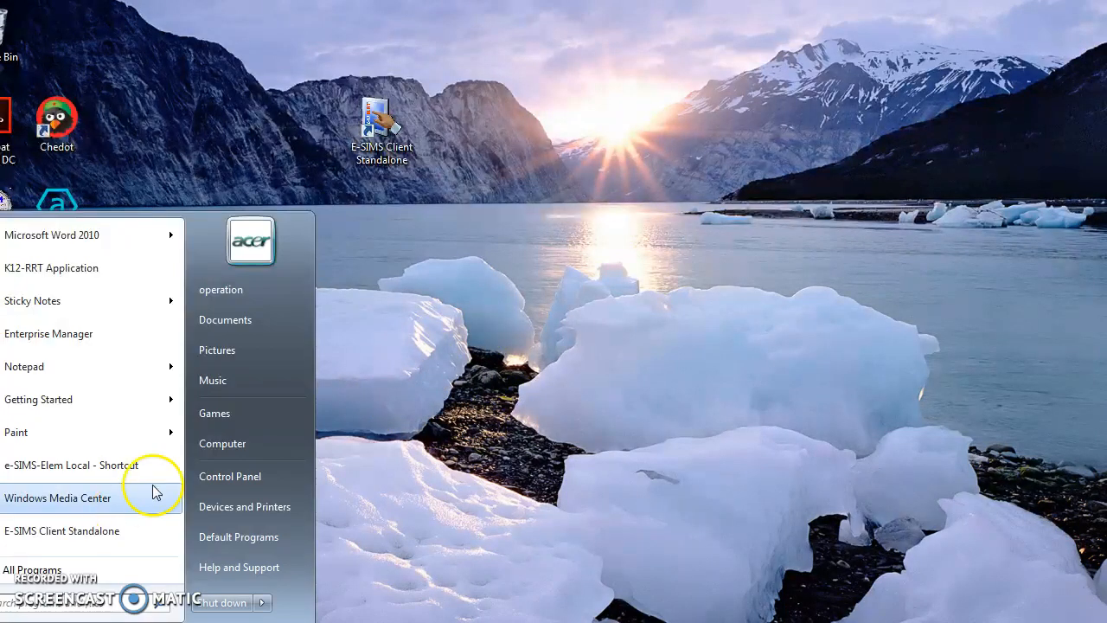
pyautogui.click(212, 444)
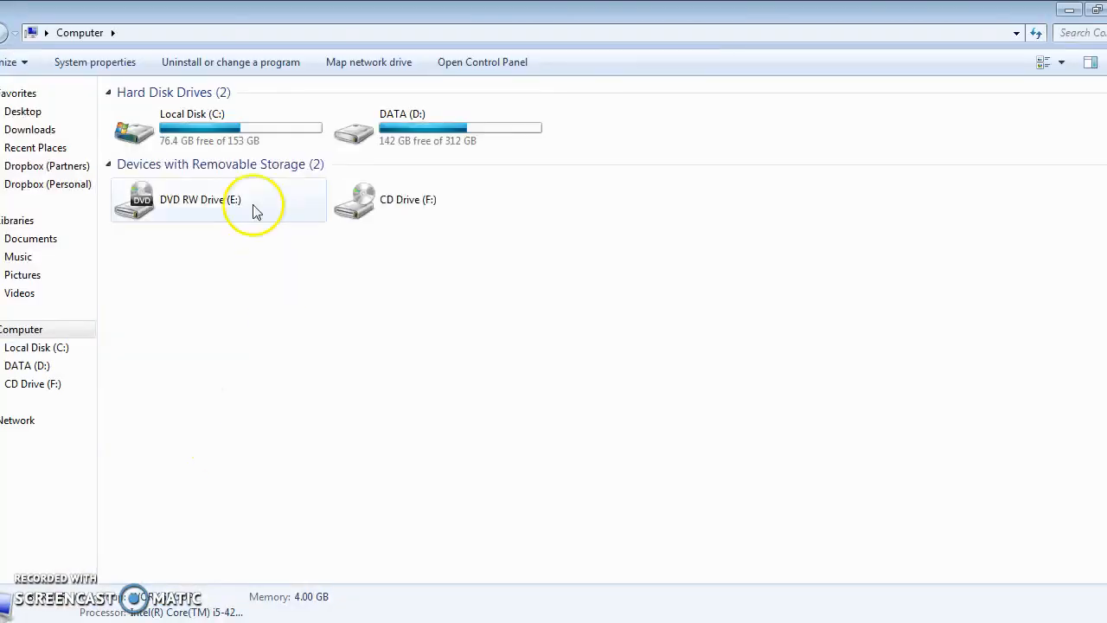
pyautogui.doubleClick(212, 118)
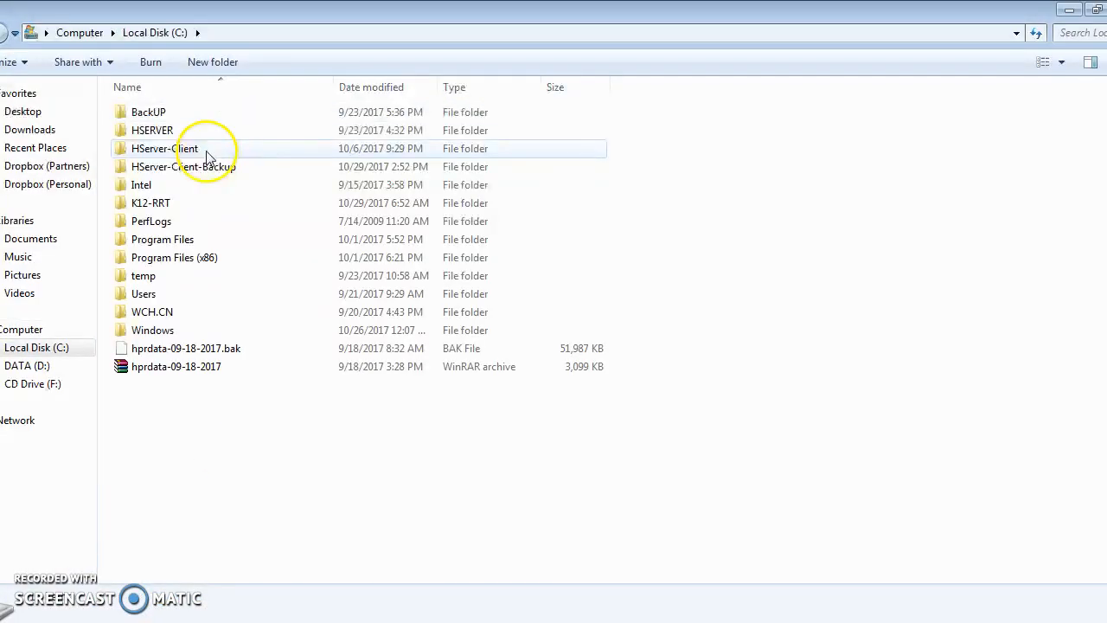
pyautogui.doubleClick(204, 152)
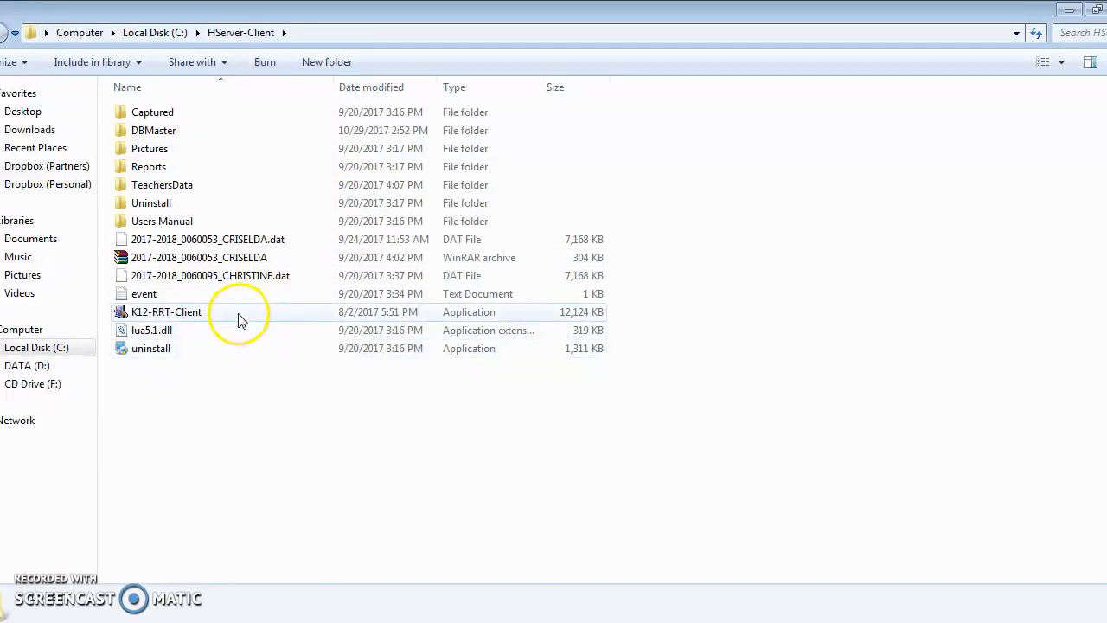
pyautogui.doubleClick(184, 131)
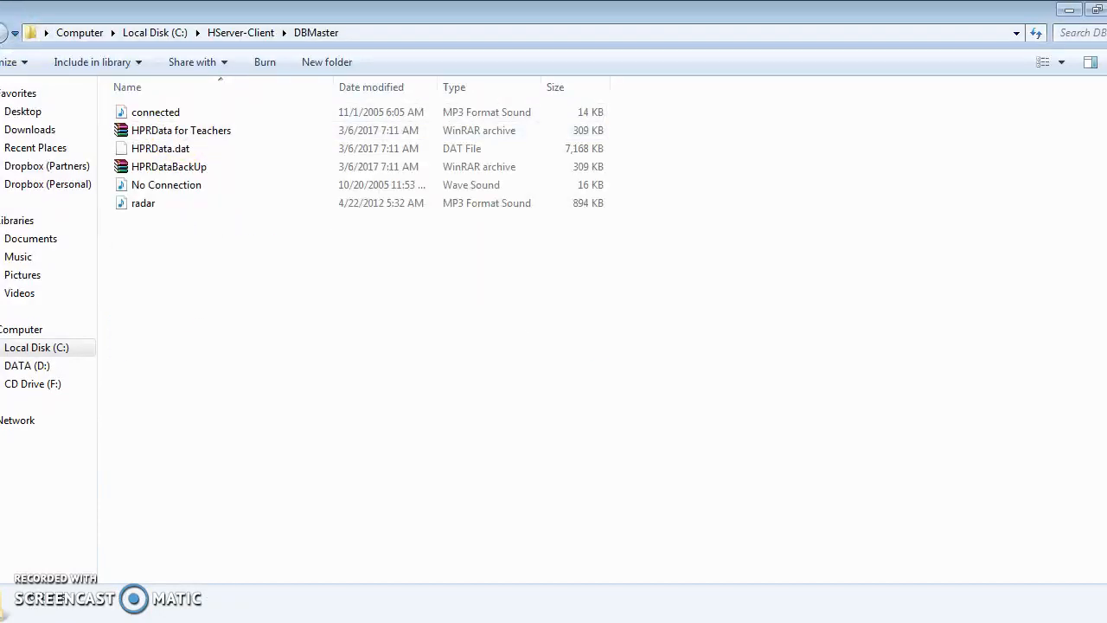
# - Copy the teacher's backup data file dated 10292017 from the HServer-Client-Backup folder on drive C
pyautogui.hotkey('alt', 'Left')
pyautogui.hotkey('alt', 'Left')
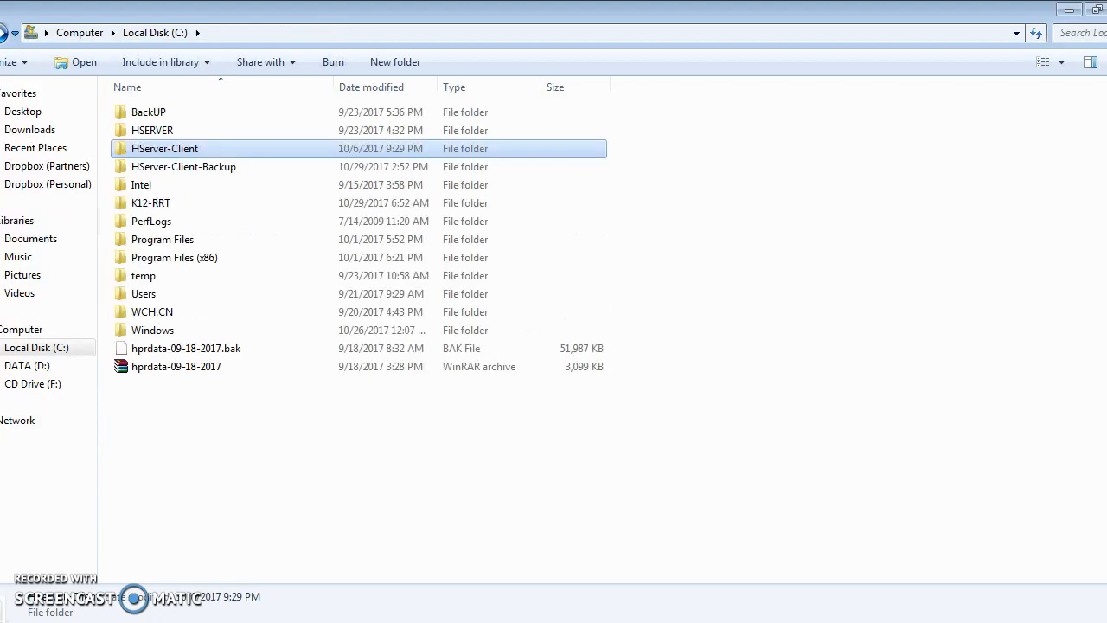
pyautogui.doubleClick(189, 166)
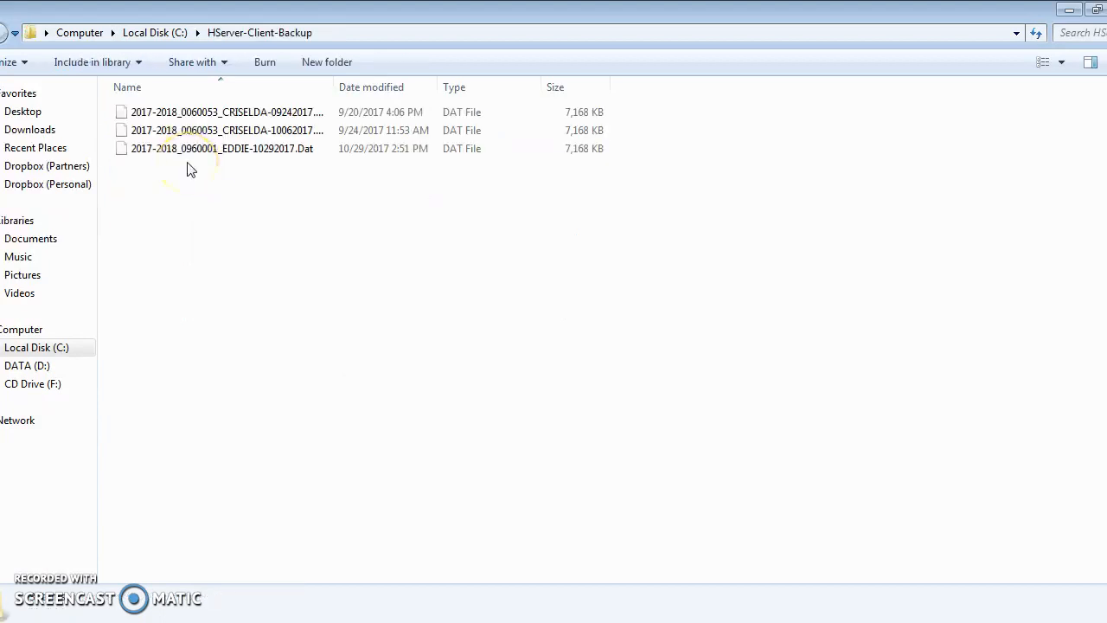
pyautogui.click(260, 149)
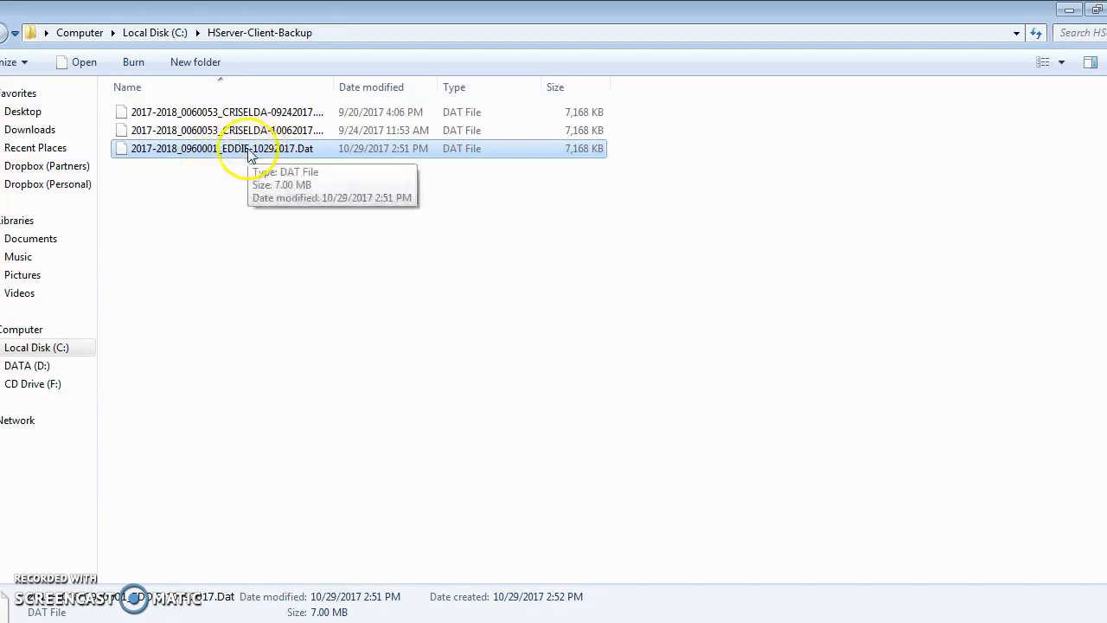
pyautogui.doubleClick(252, 149)
pyautogui.rightClick(257, 154)
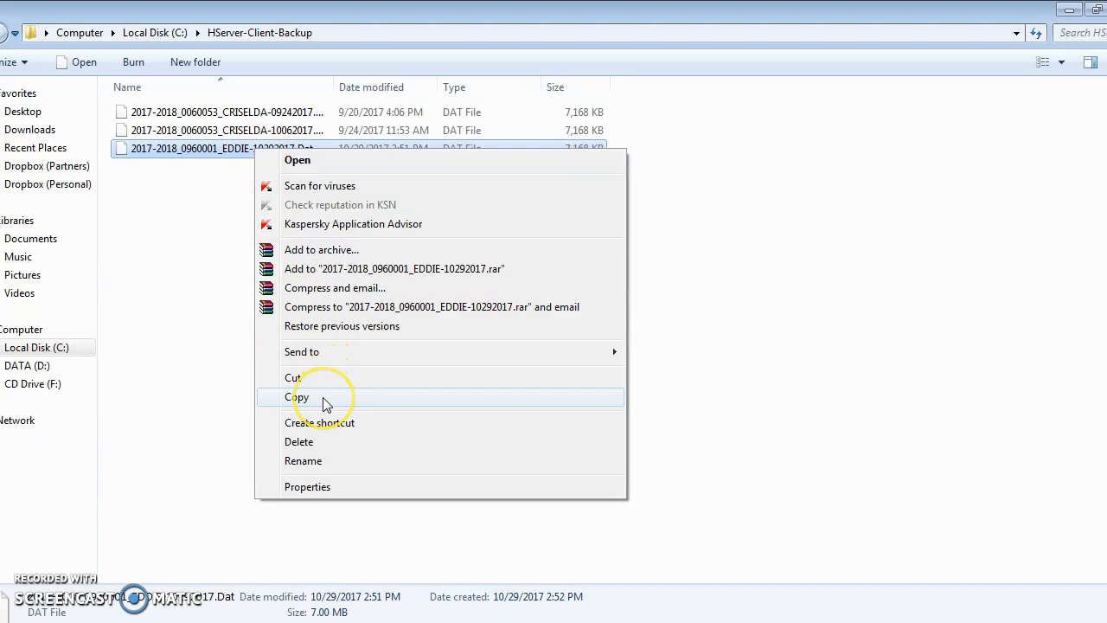
pyautogui.click(296, 397)
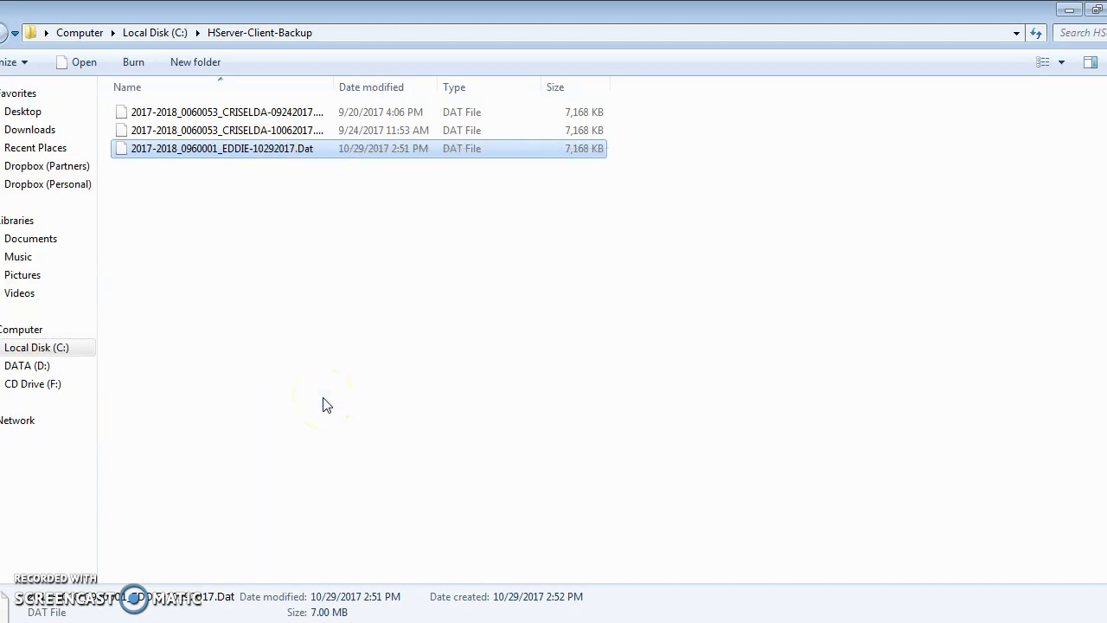
# - Paste the copied backup data file into the InBox folder inside ESERVER on drive D
pyautogui.click(37, 370)
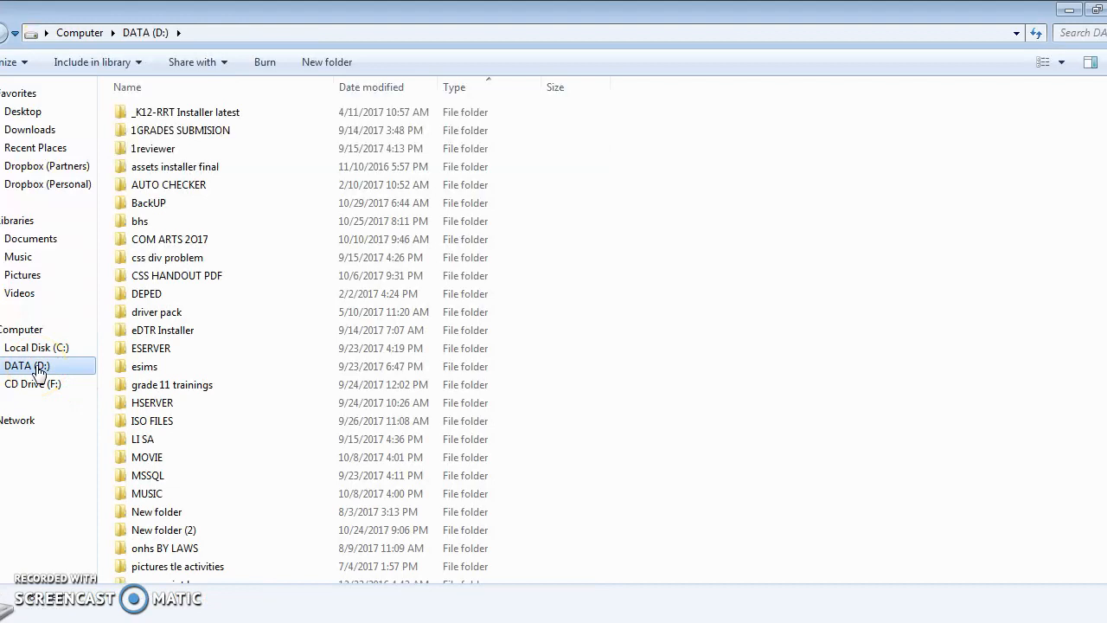
pyautogui.doubleClick(177, 348)
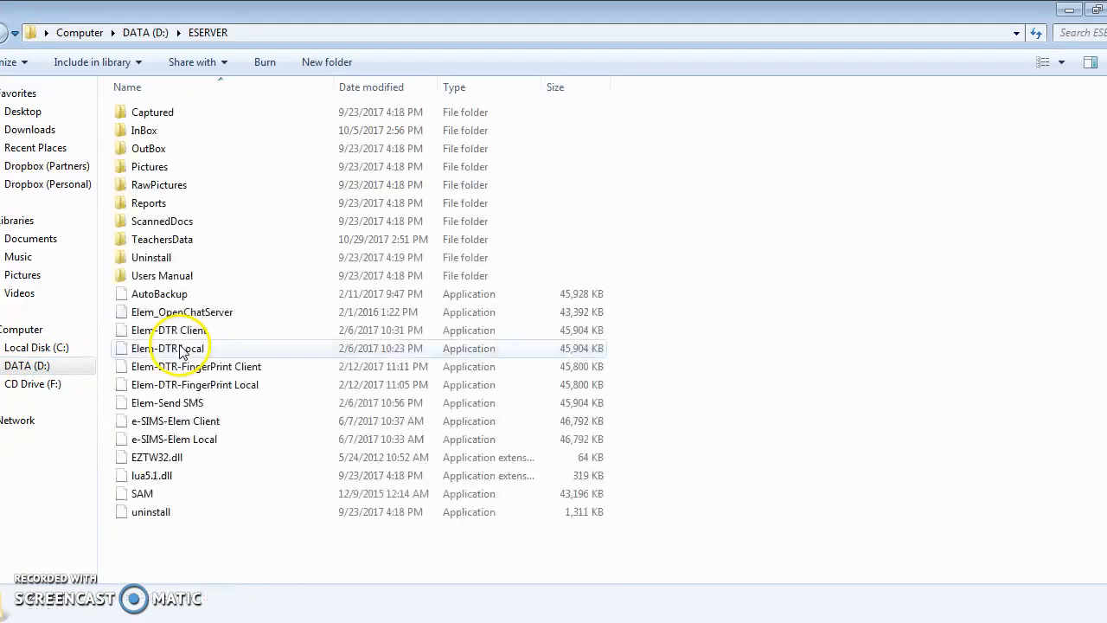
pyautogui.doubleClick(185, 130)
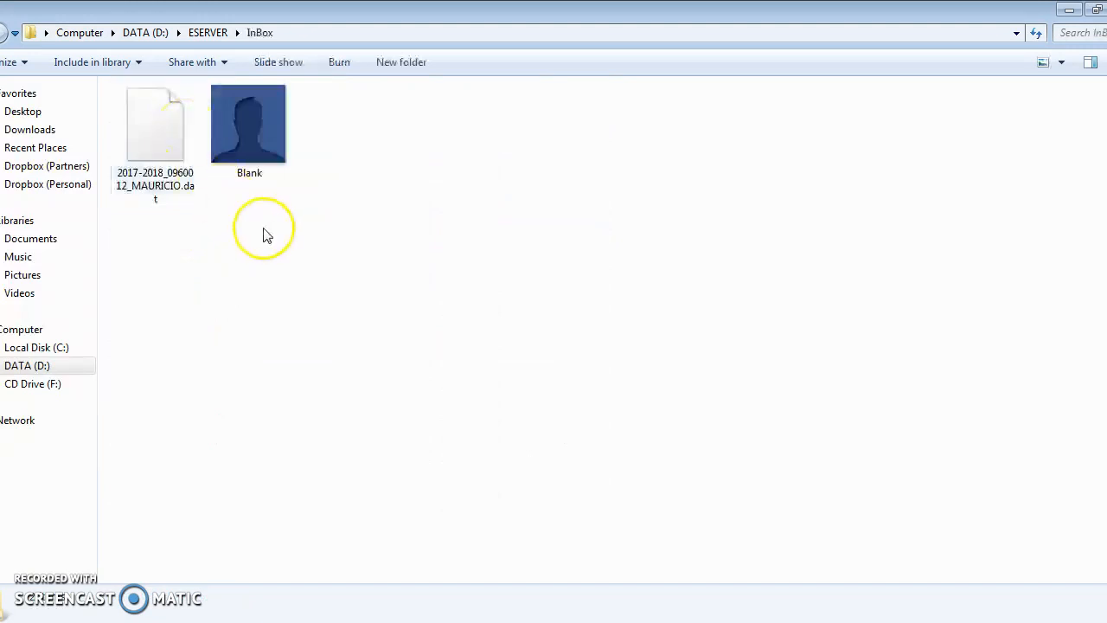
pyautogui.rightClick(207, 236)
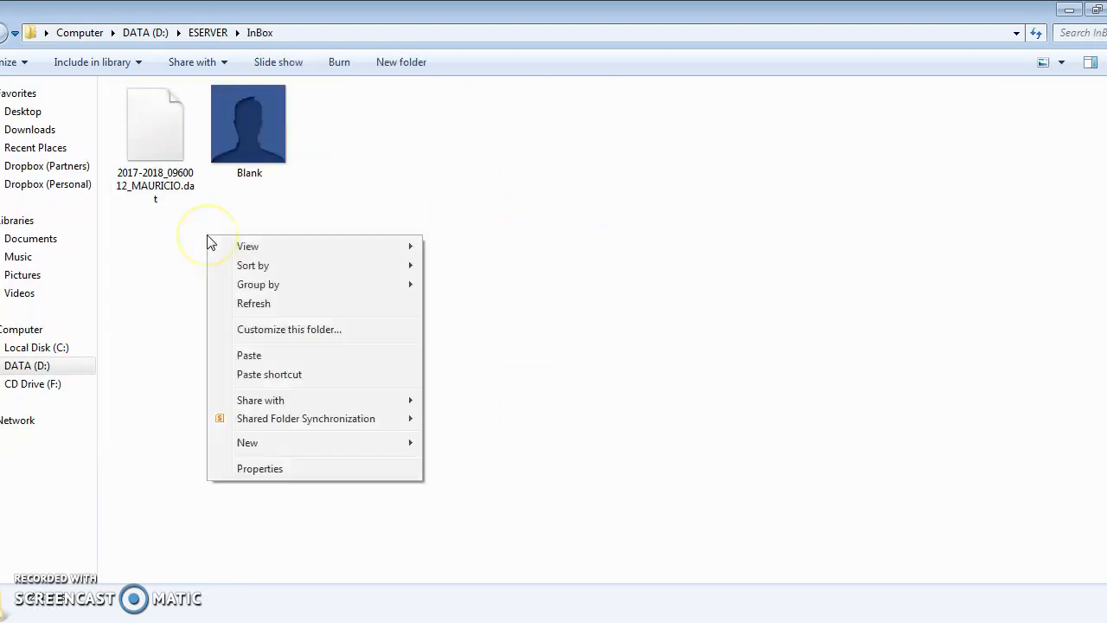
pyautogui.click(259, 354)
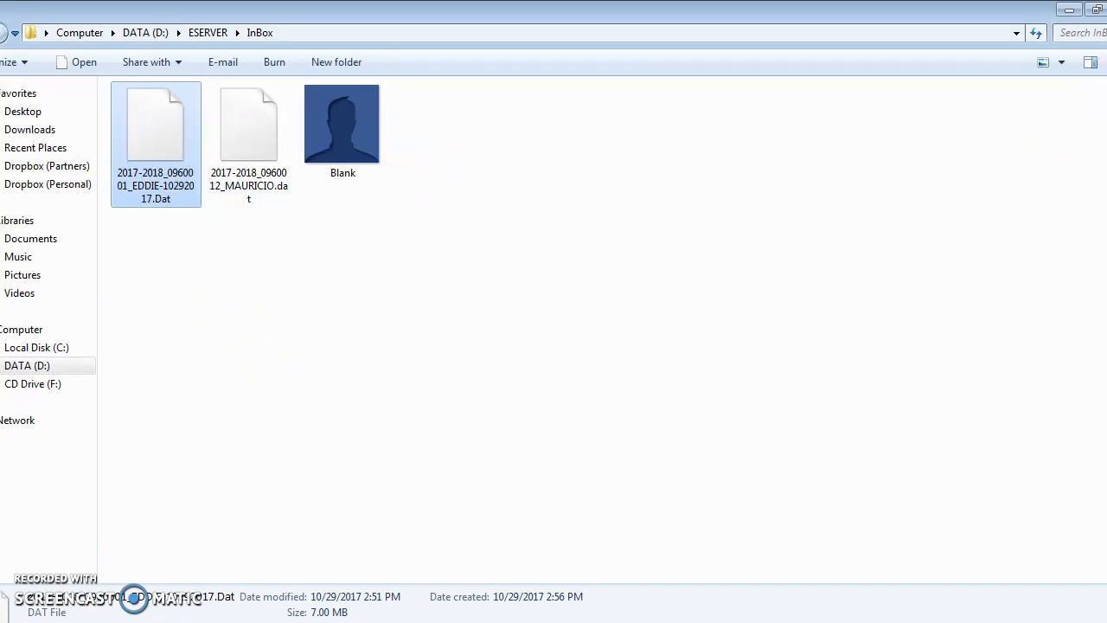
# - Switch from Windows Explorer to the ESIMS elementary server application
pyautogui.press('super+d')
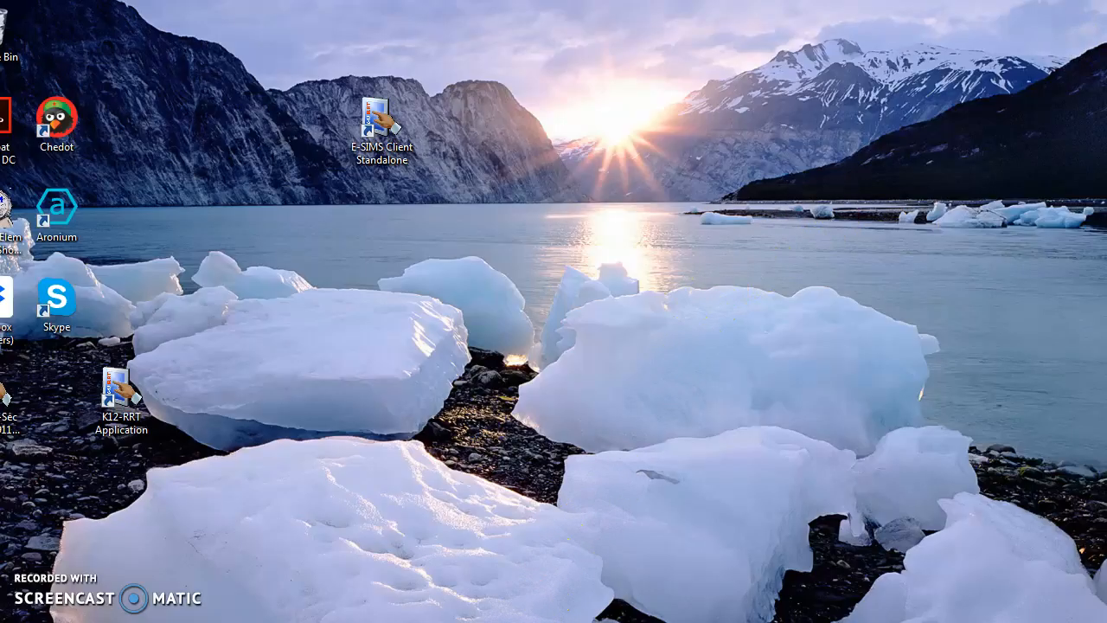
pyautogui.hotkey('alt', 'Tab')
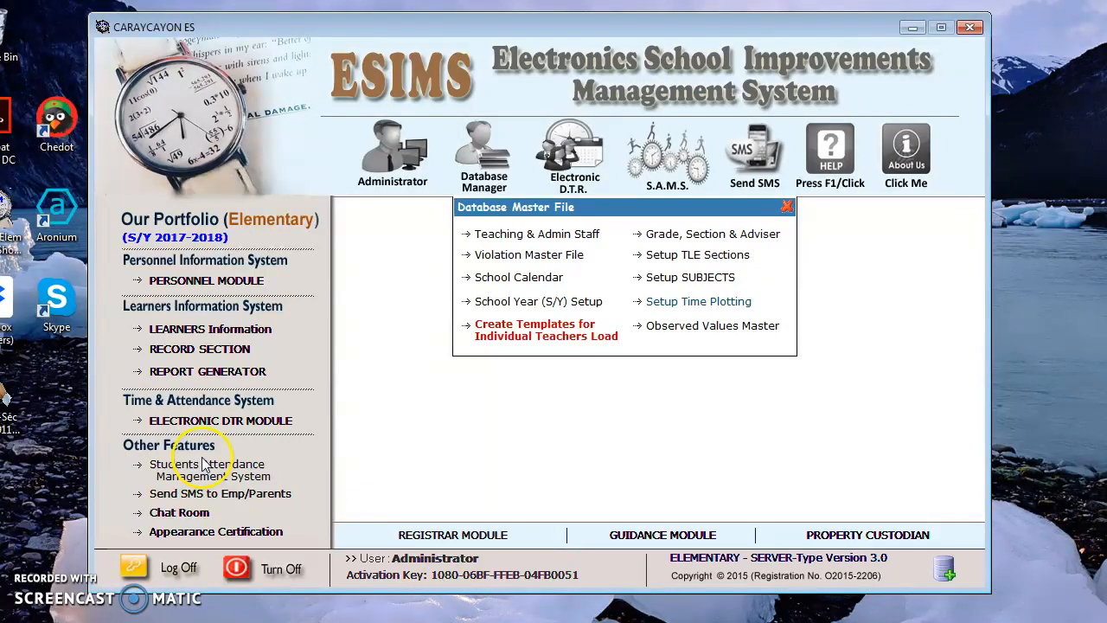
pyautogui.click(222, 373)
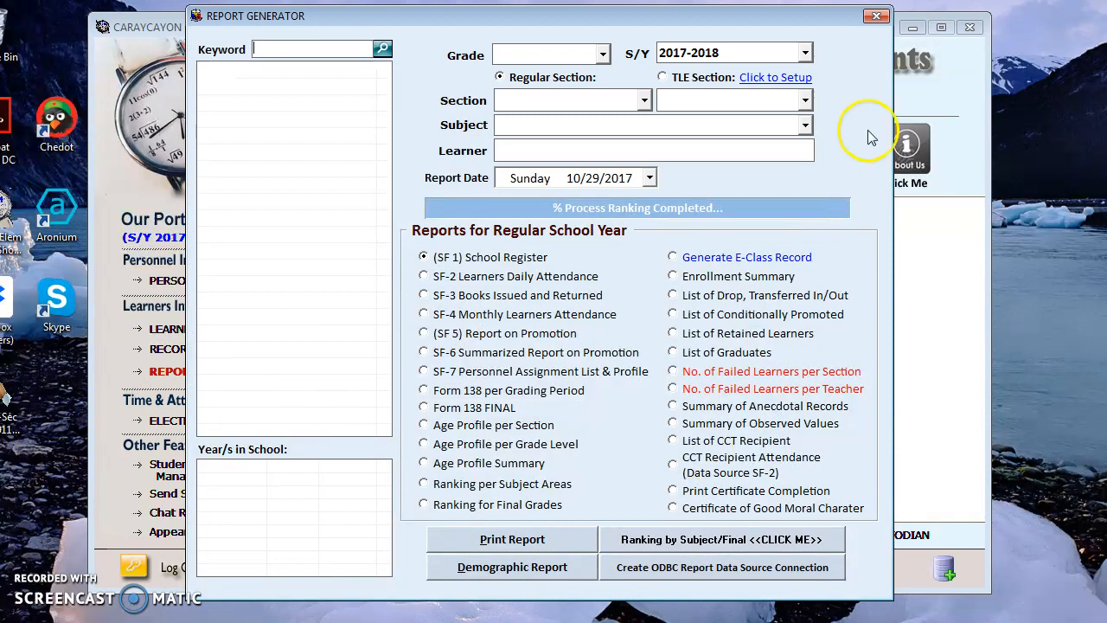
pyautogui.click(876, 15)
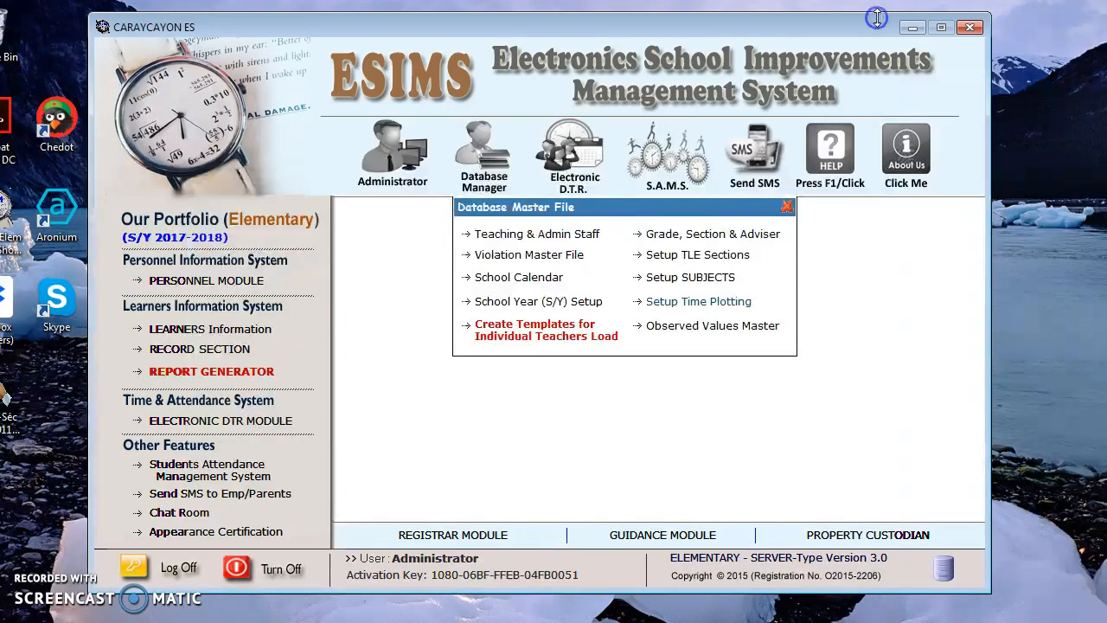
pyautogui.click(226, 370)
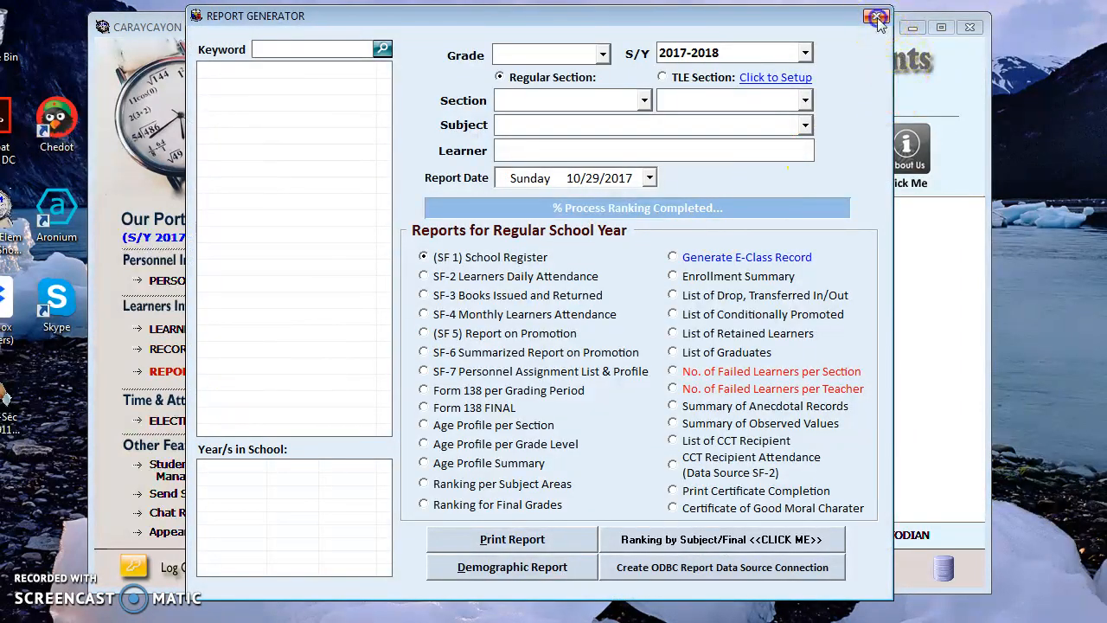
pyautogui.click(876, 15)
# - Open Grades Posting from the Record Section and auto-upload the E-SIMS client files with the Learners Grades and Action Taken option
pyautogui.click(231, 350)
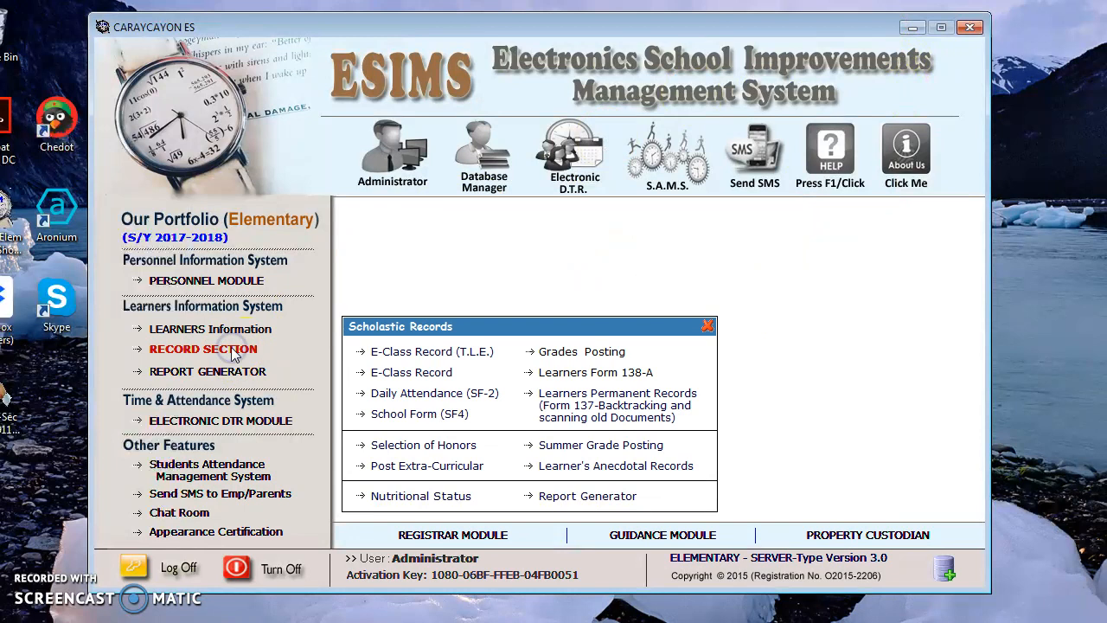
pyautogui.click(577, 358)
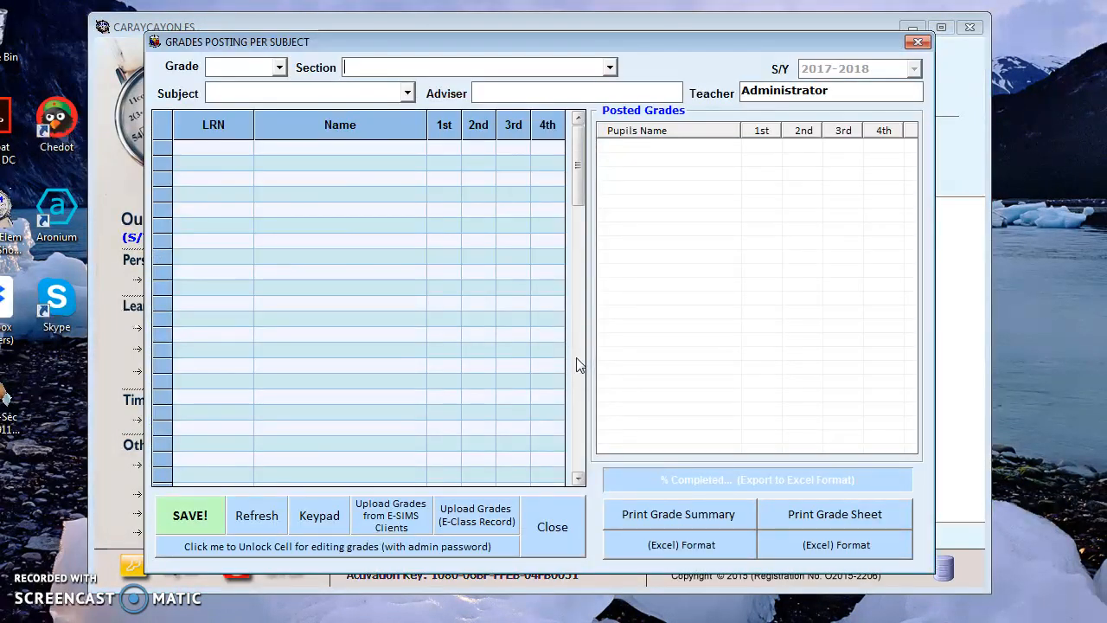
pyautogui.click(391, 529)
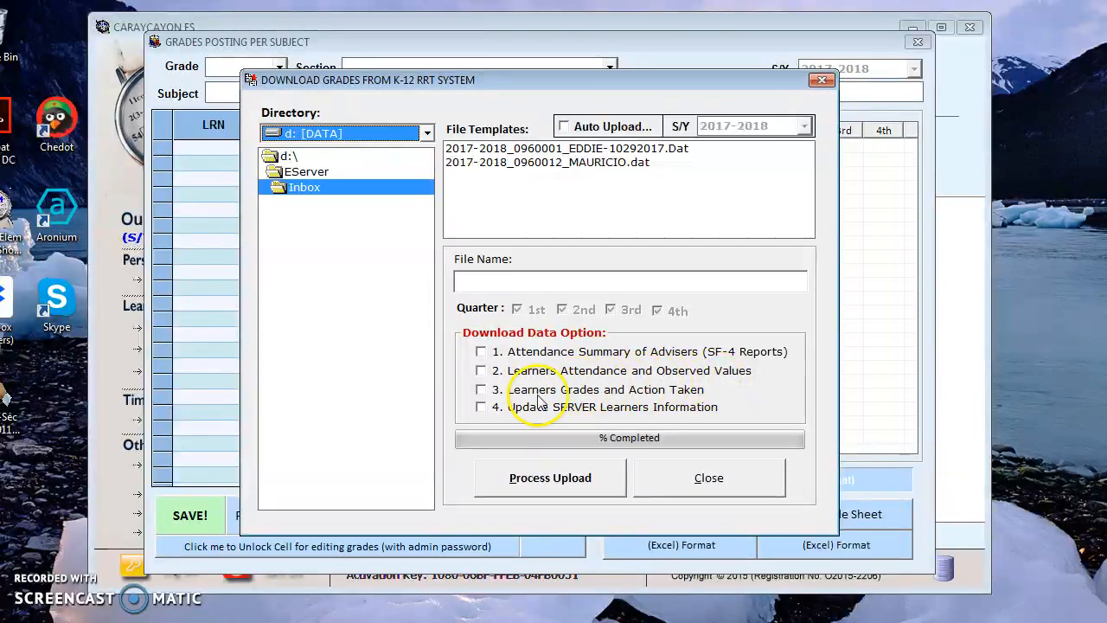
pyautogui.click(482, 390)
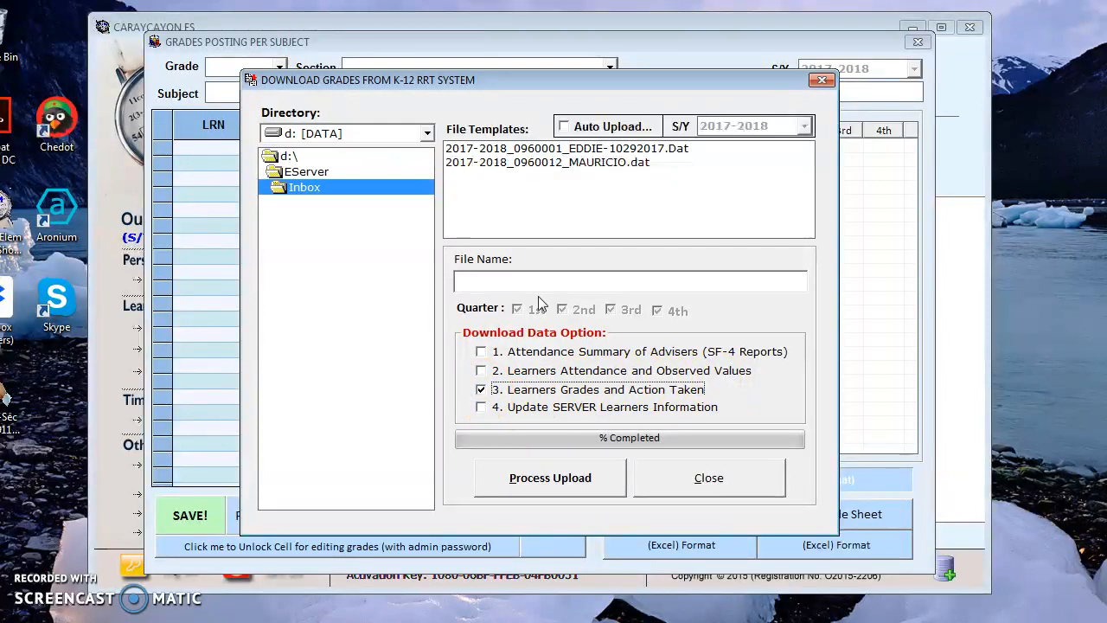
pyautogui.click(564, 127)
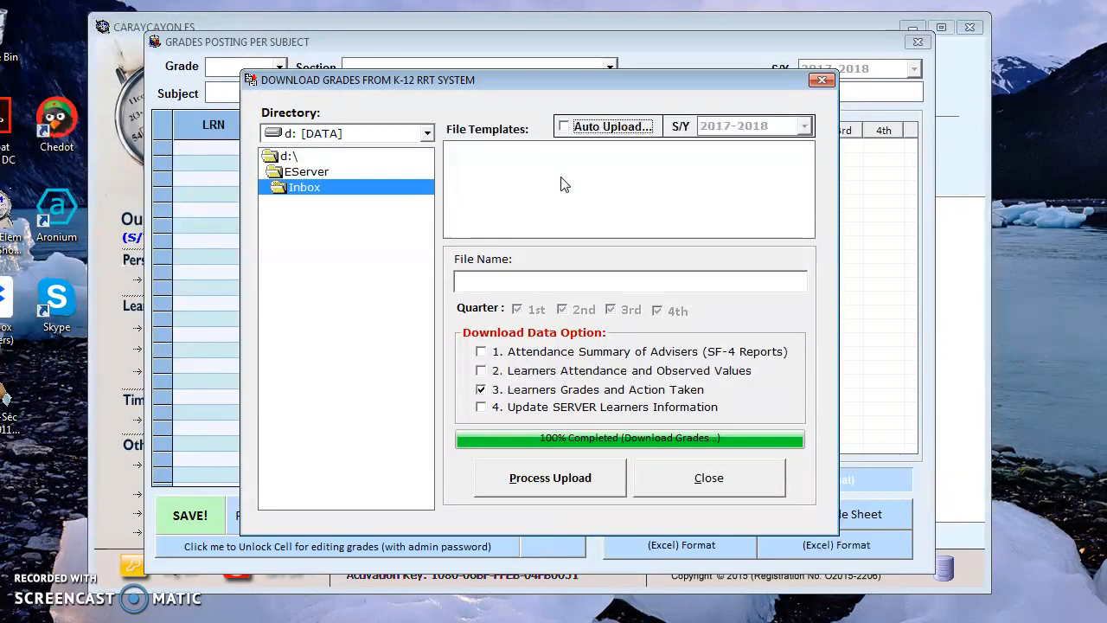
pyautogui.click(717, 474)
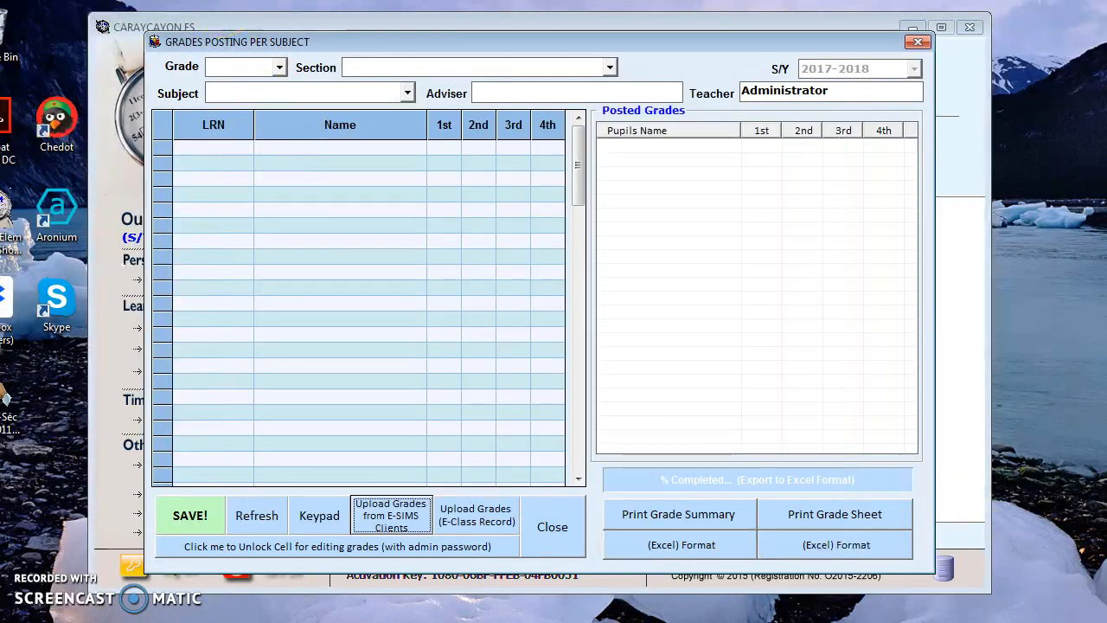
# - Select Grade VI, section SATURN and the subject Filipino for the grades posting
pyautogui.click(278, 67)
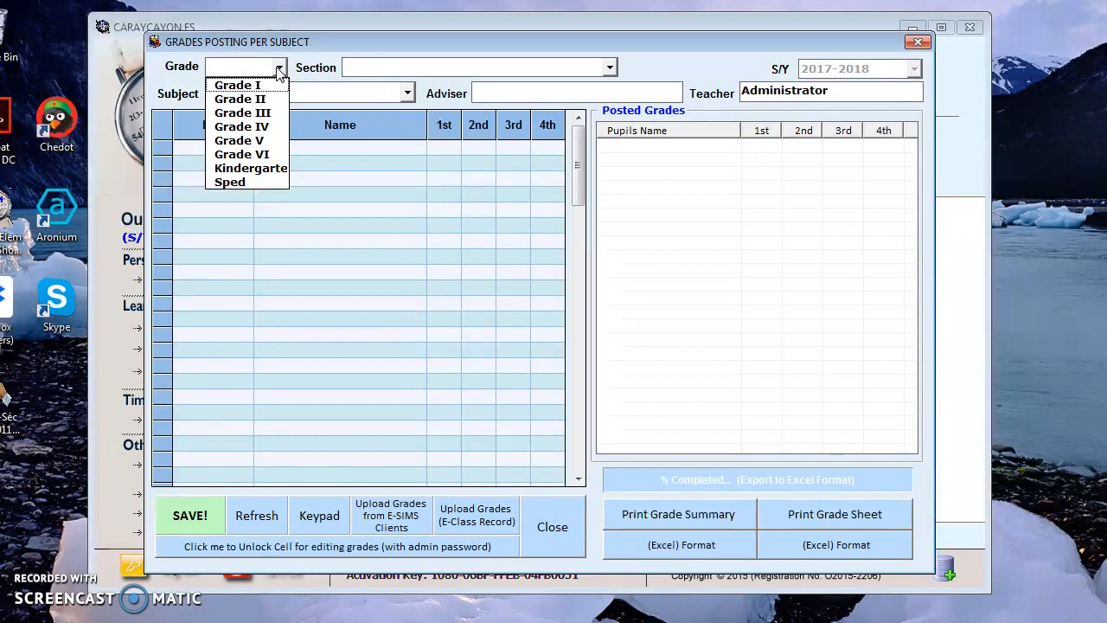
pyautogui.click(259, 154)
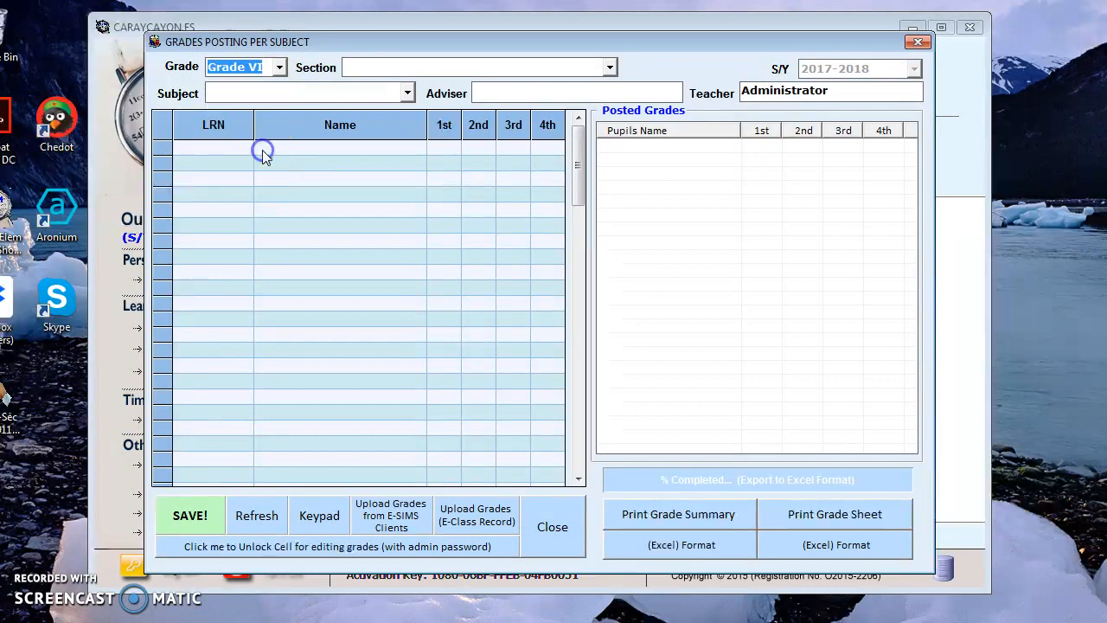
pyautogui.click(609, 67)
pyautogui.click(417, 100)
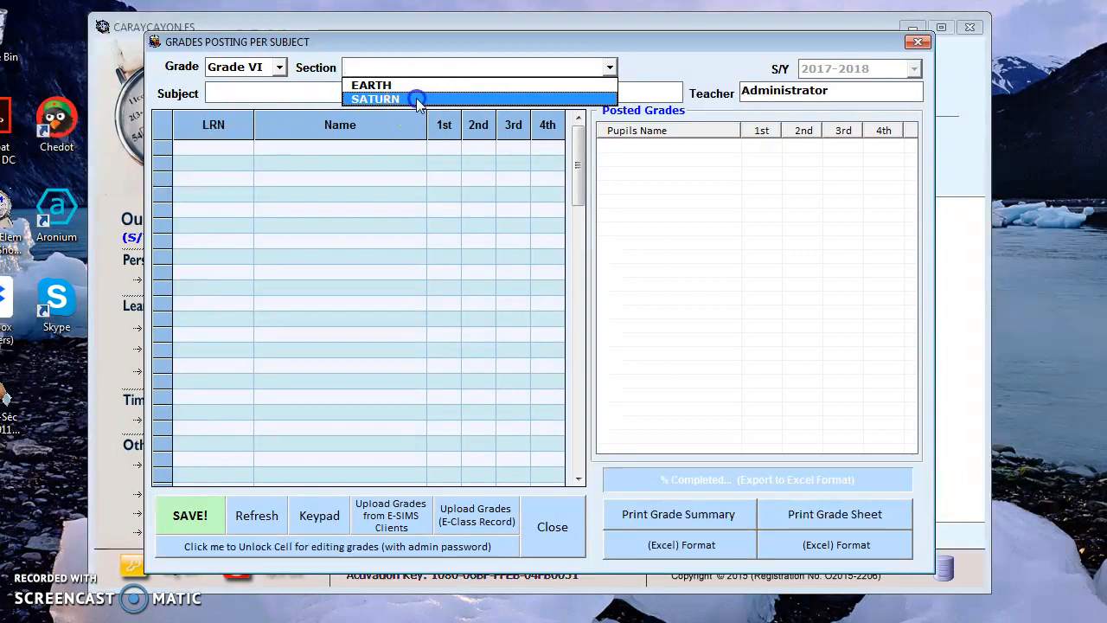
pyautogui.click(407, 94)
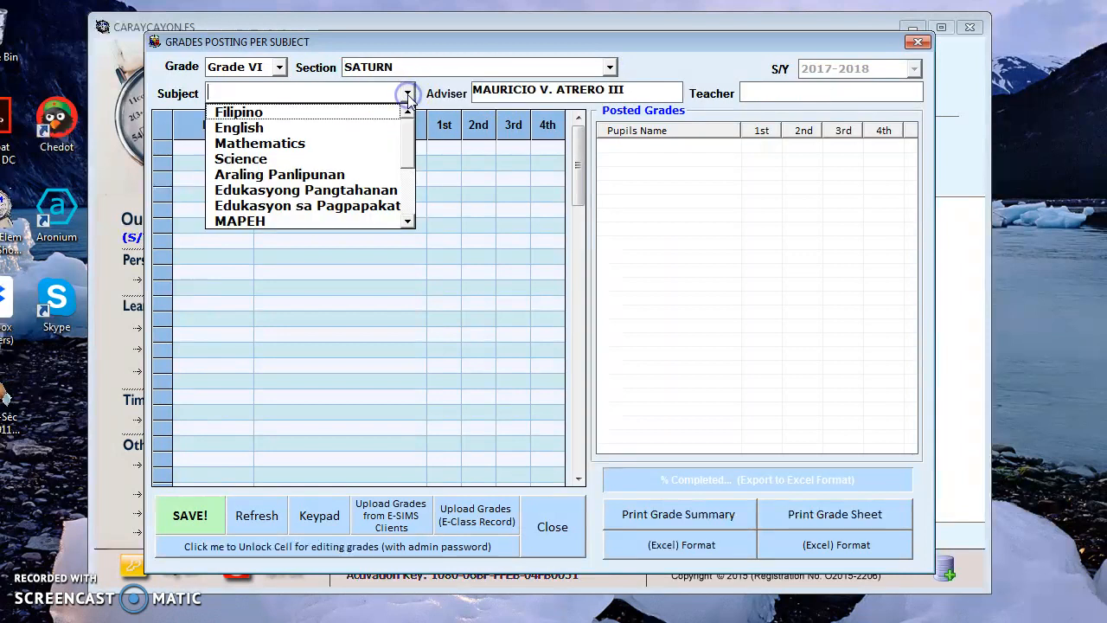
pyautogui.click(267, 114)
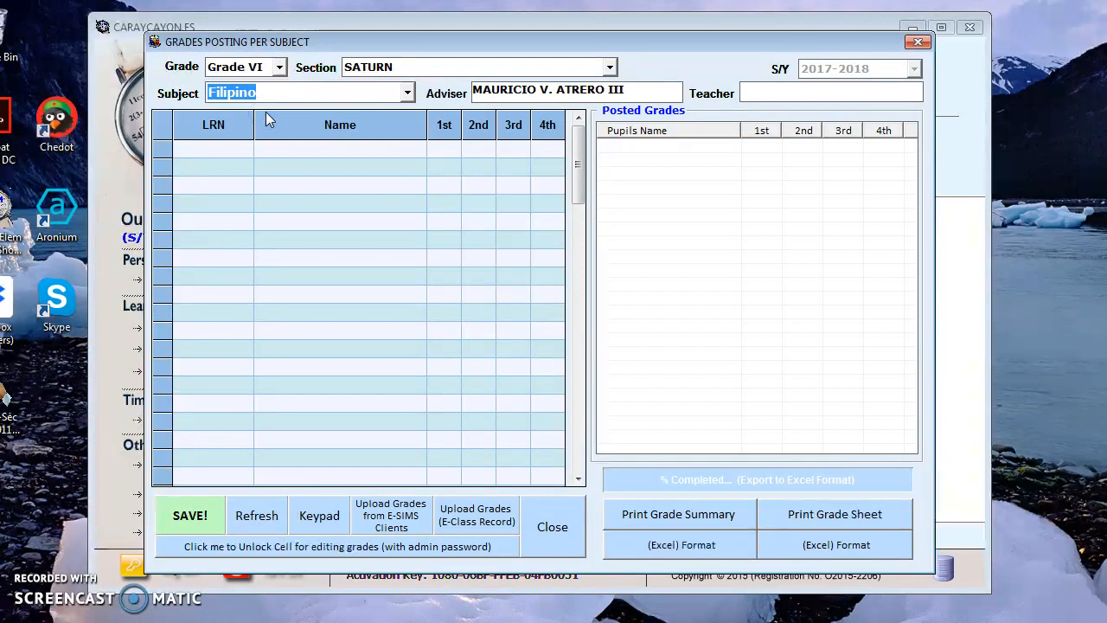
# - Change the grades posting subject to Mathematics and check the learner list for section SATURN
pyautogui.click(407, 93)
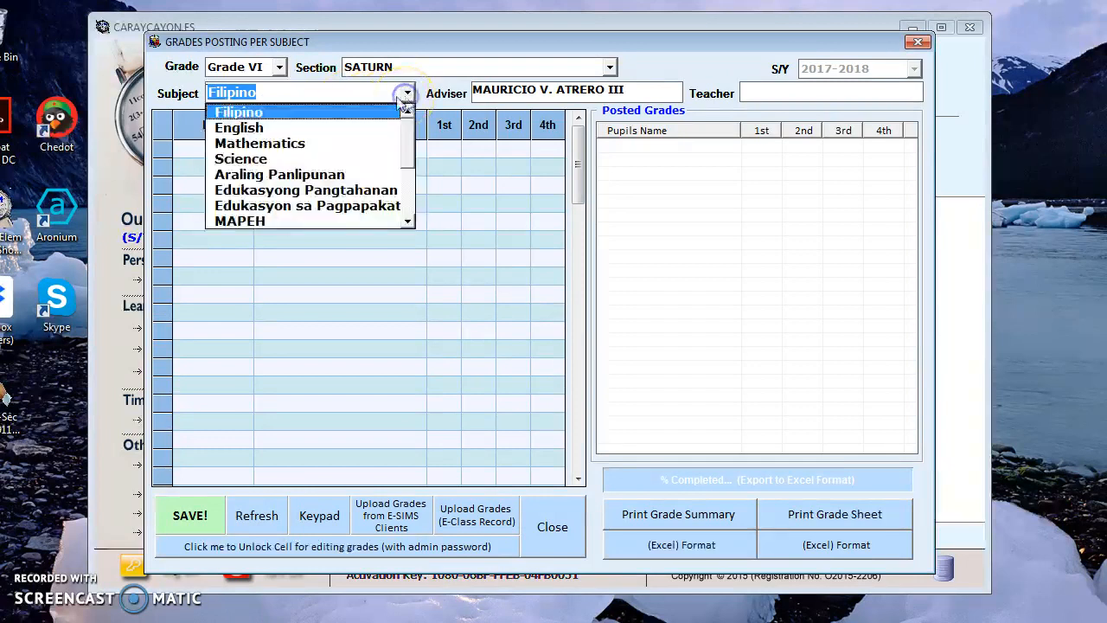
pyautogui.click(265, 145)
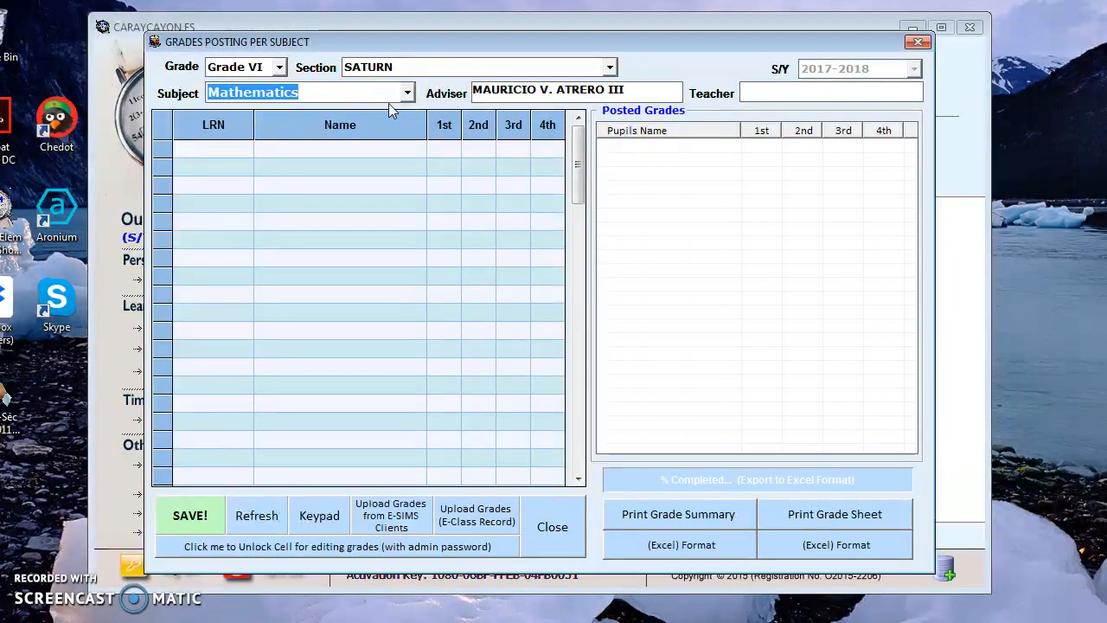
pyautogui.moveTo(579, 149)
pyautogui.mouseDown()
pyautogui.moveTo(576, 390)
pyautogui.moveTo(578, 147)
pyautogui.mouseUp()
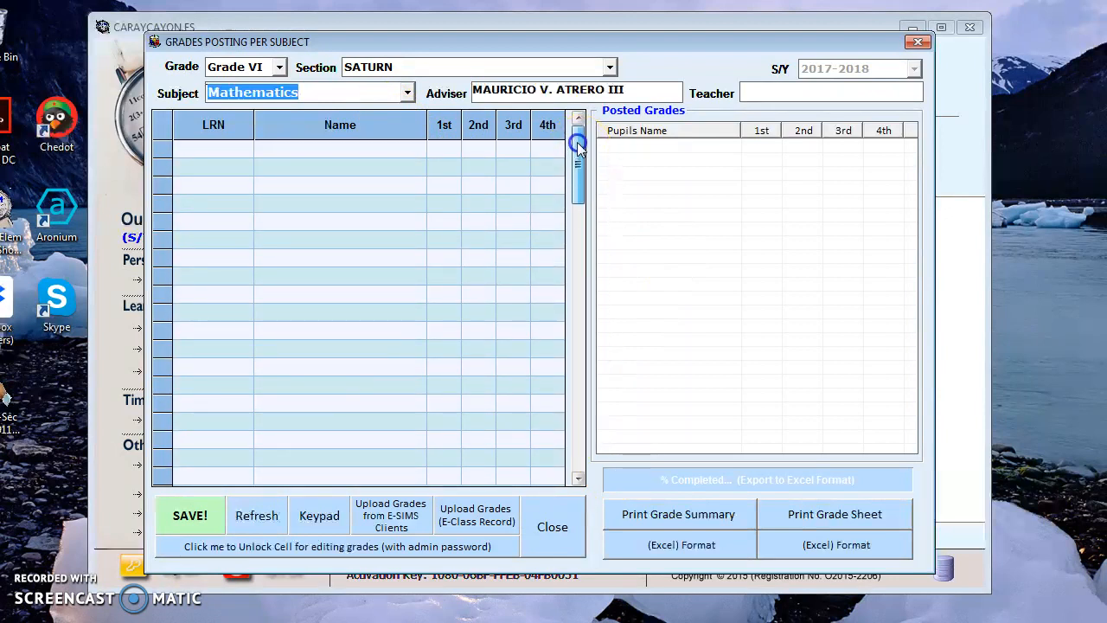
pyautogui.click(577, 149)
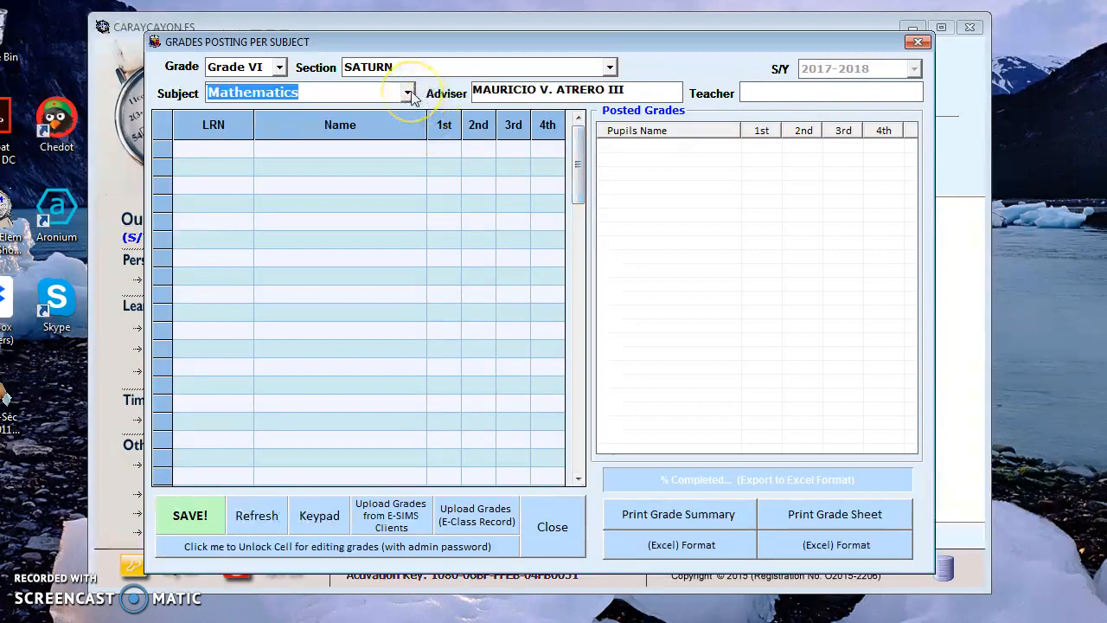